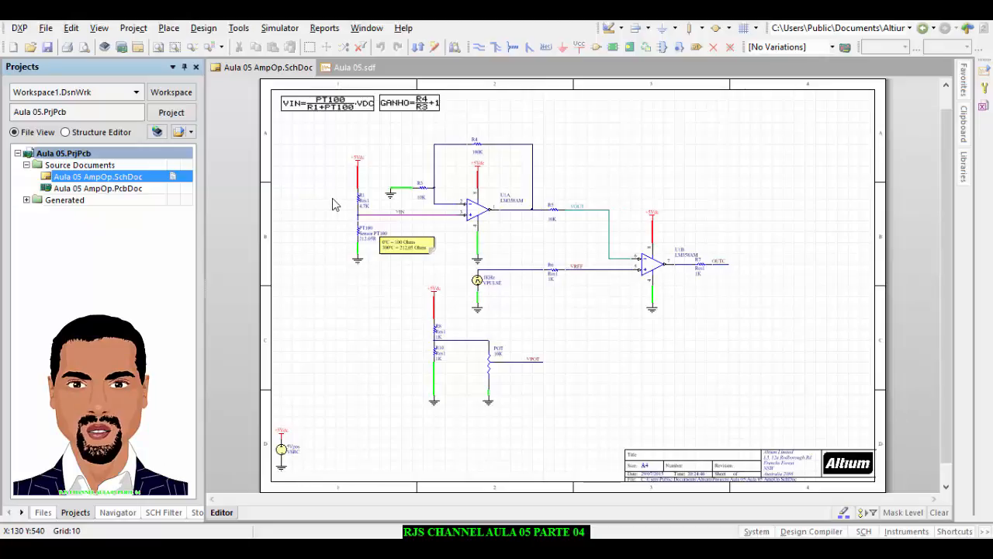
- Examine the op-amp schematic, from the PT100 input divider through the amplifier and comparator to the potentiometer circuit
ctrl+scroll(361, 203, up, 2)
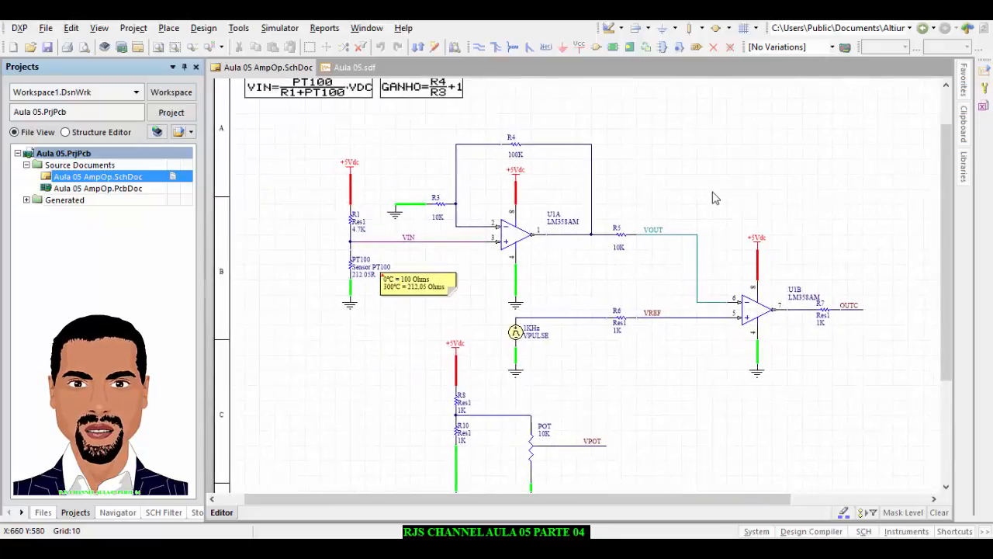
ctrl+scroll(660, 337, down, 1)
right_drag(639, 399, 613, 392)
right_drag(686, 170, 672, 156)
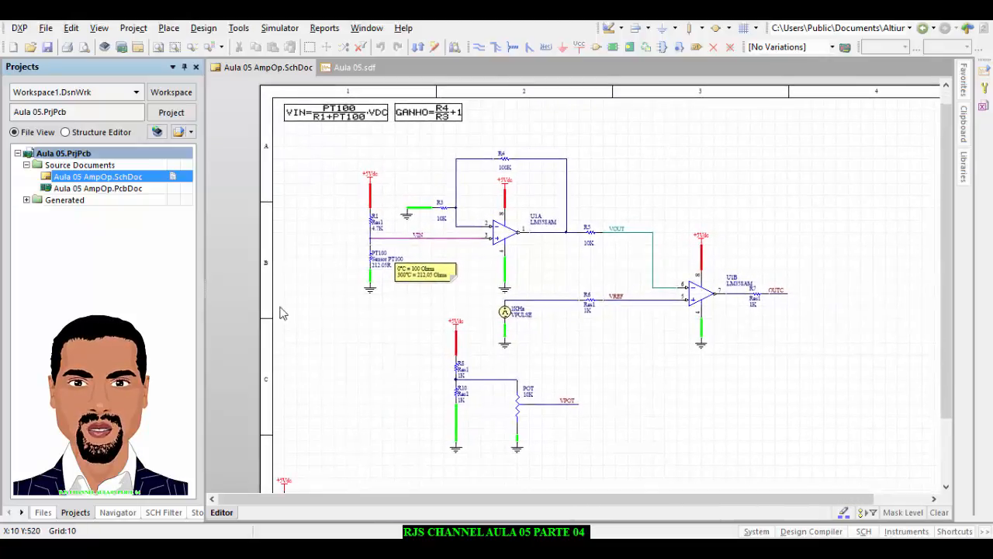
right_drag(797, 334, 764, 335)
ctrl+scroll(756, 309, down, 2)
ctrl+scroll(758, 313, up, 3)
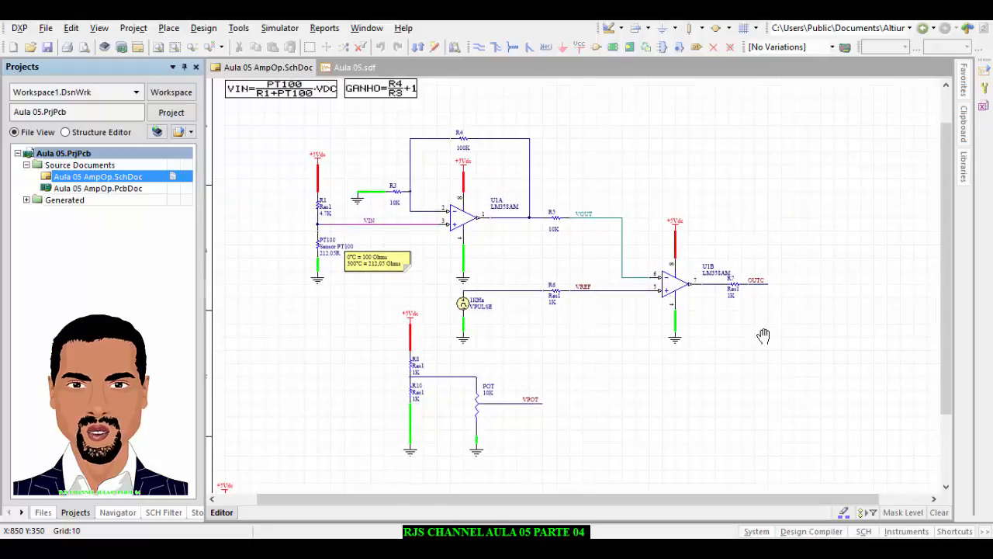
right_drag(617, 177, 622, 197)
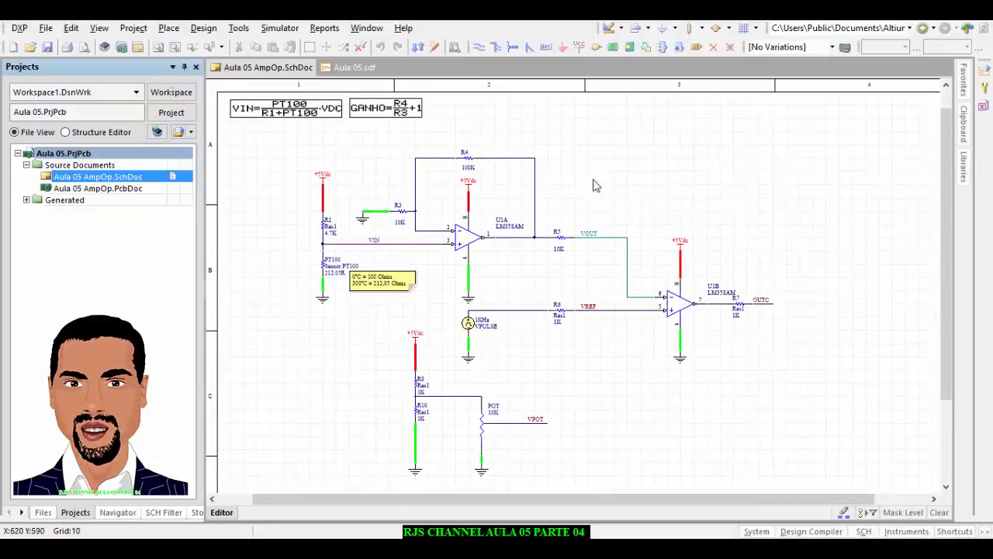
- Compile the PCB project Aula 05.PrjPcb and show the compiler messages over the schematic, widened enough to read in full
click(143, 31)
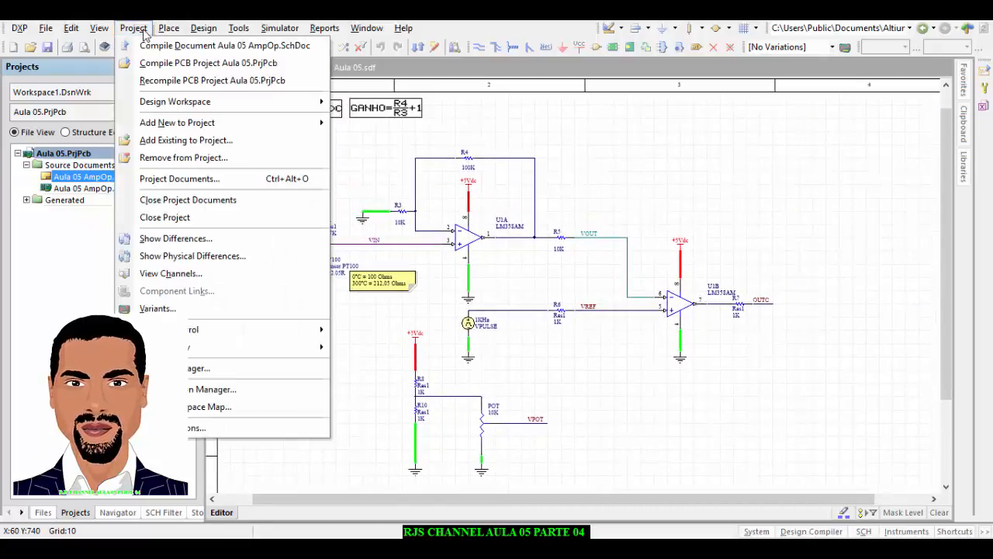
click(186, 68)
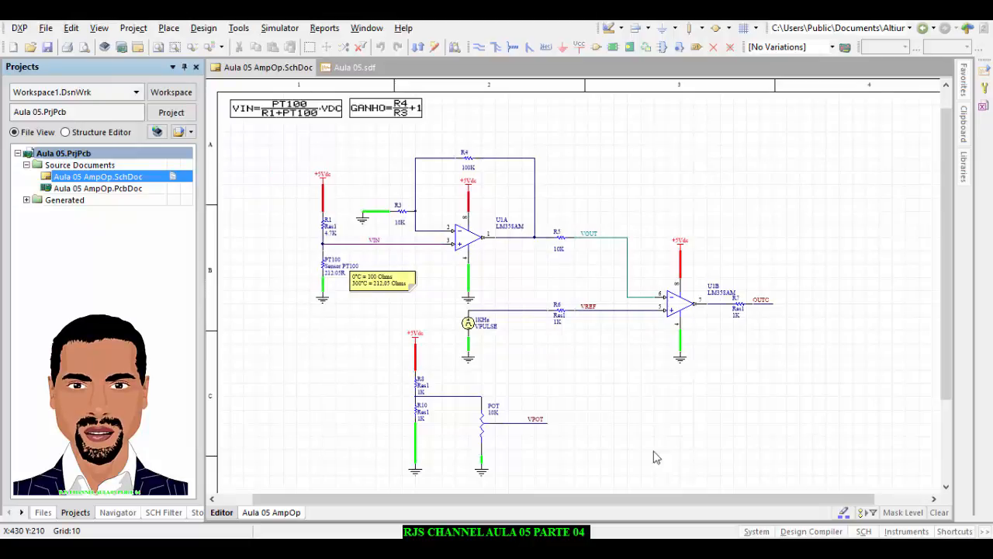
click(758, 531)
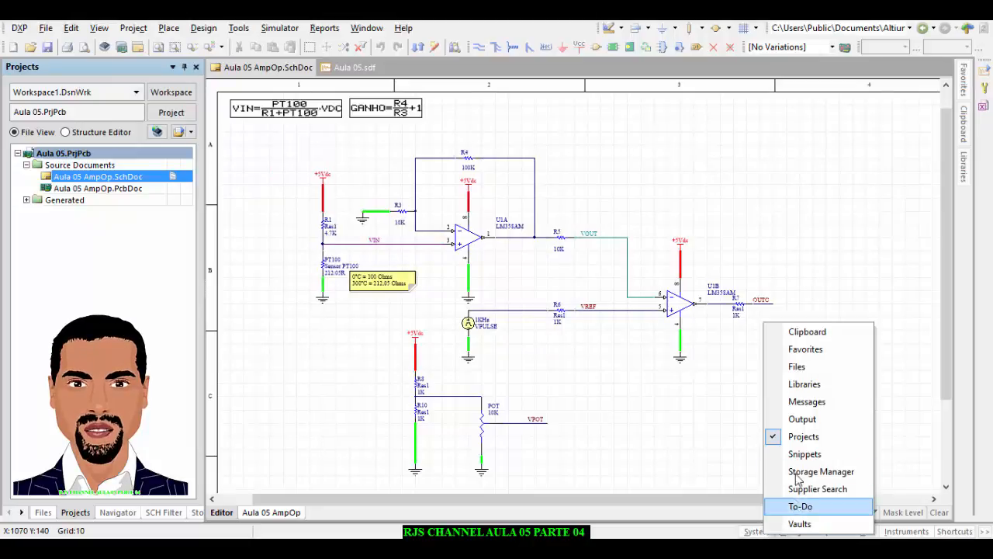
click(799, 414)
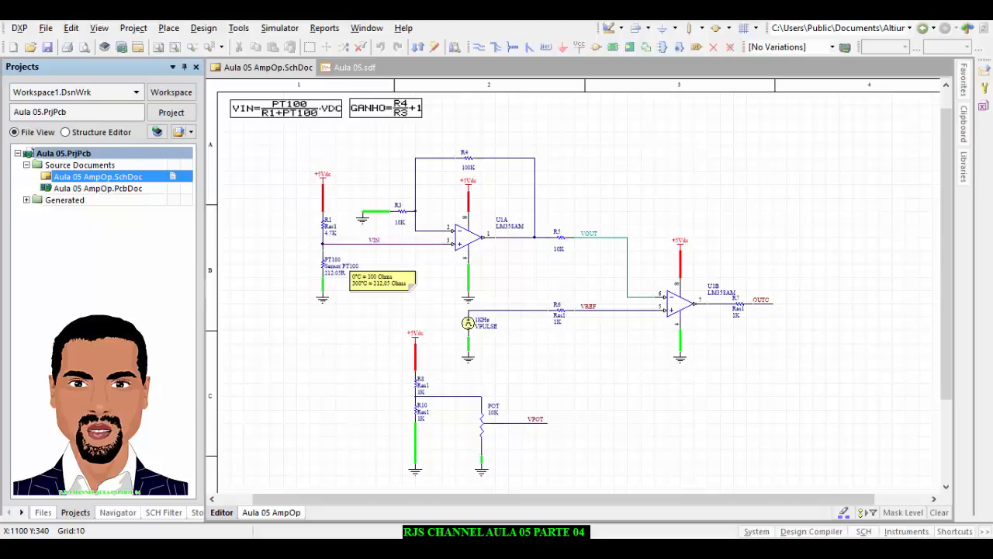
drag(992, 150, 409, 182)
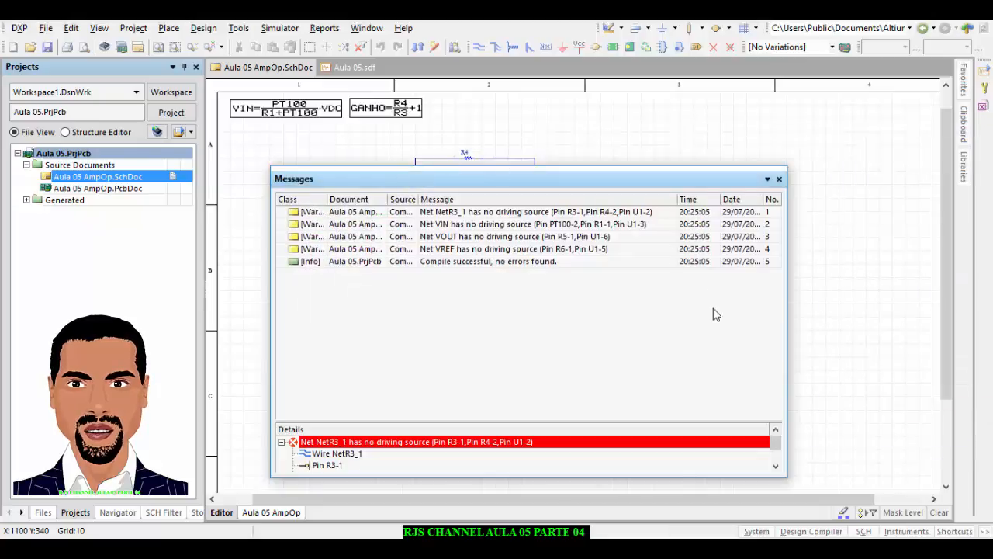
drag(787, 310, 909, 334)
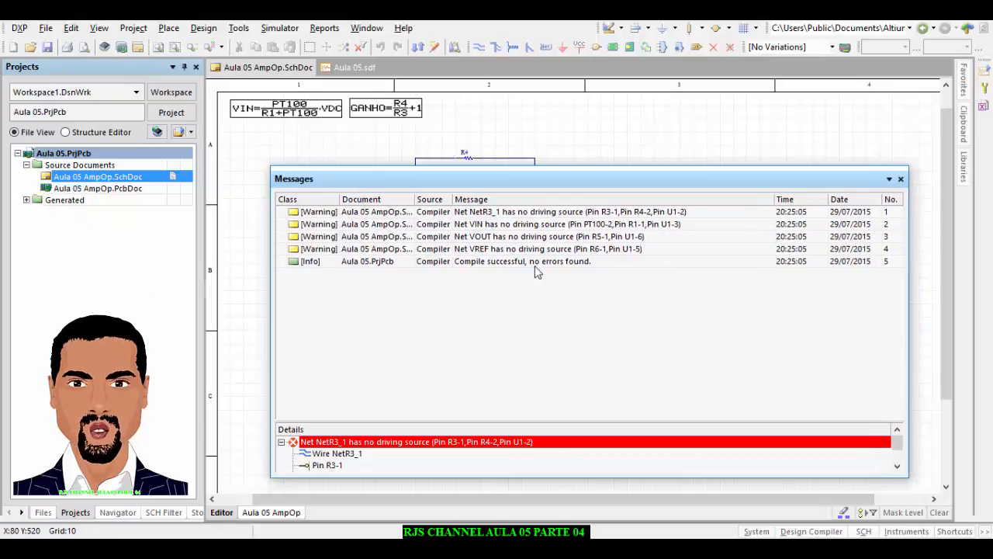
- Review the compiler warnings about nets without a driving source and the compile result, and close the messages
click(599, 211)
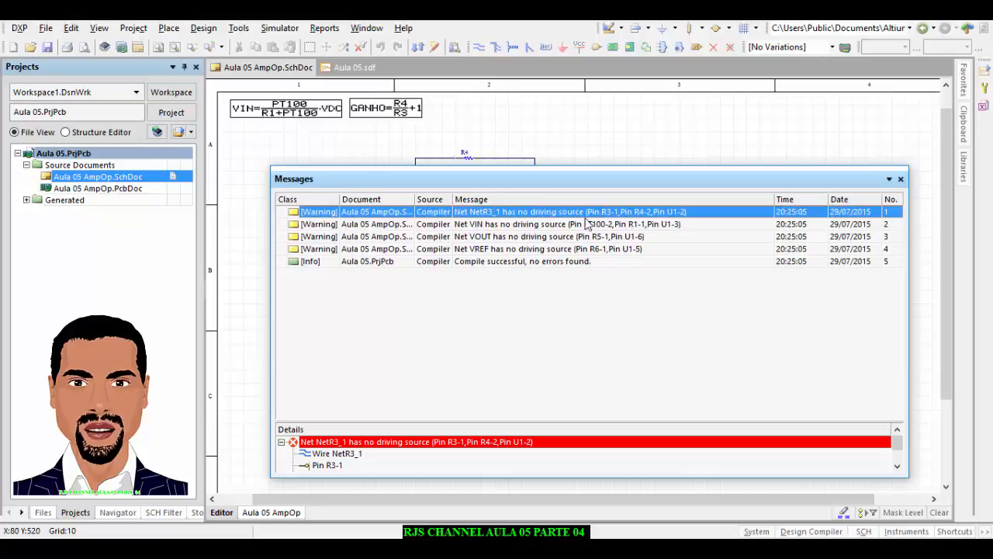
click(587, 224)
click(535, 238)
click(533, 249)
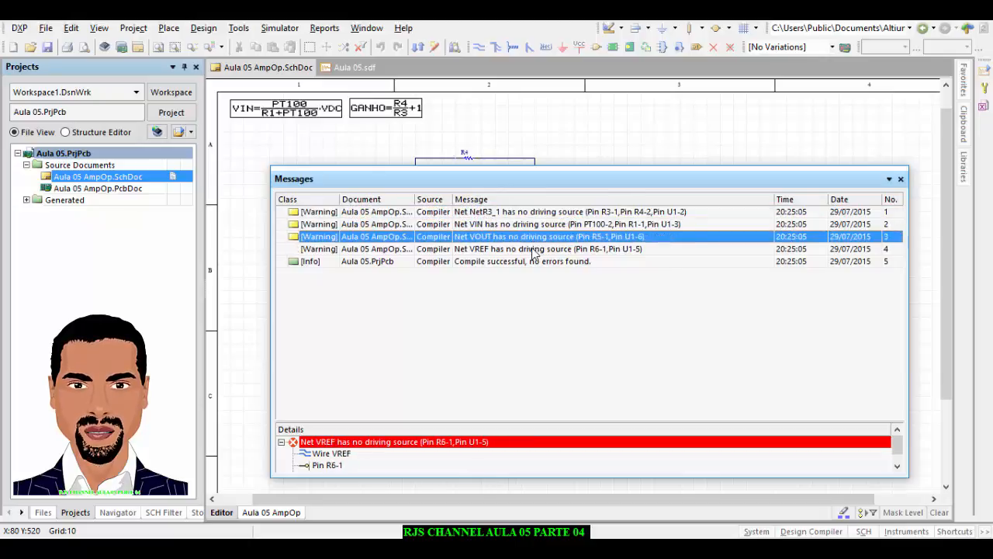
click(542, 238)
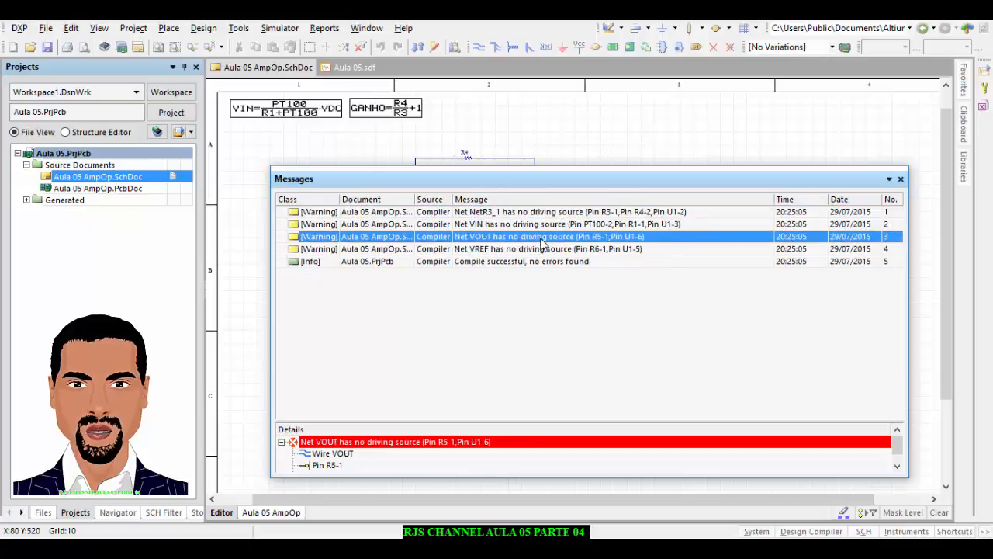
click(556, 212)
click(549, 224)
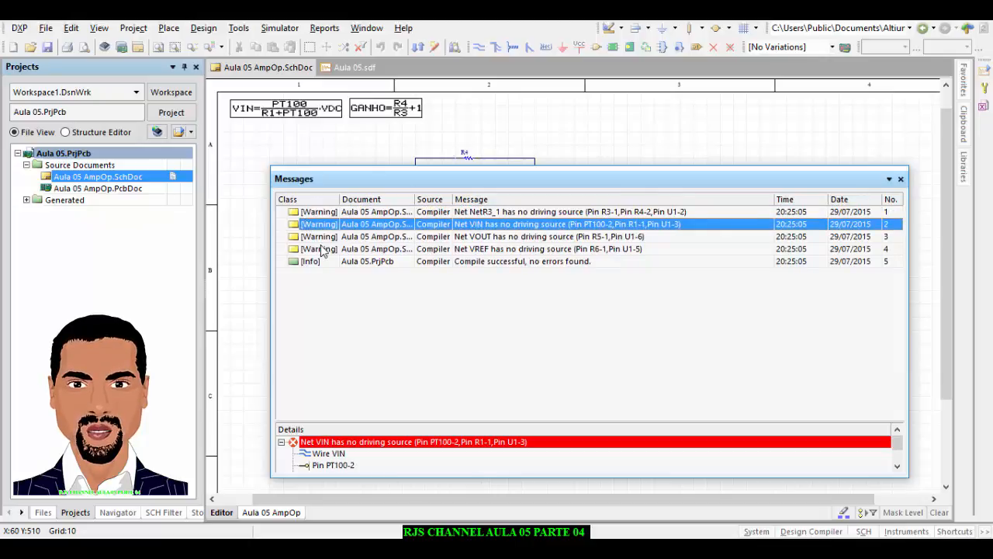
click(481, 261)
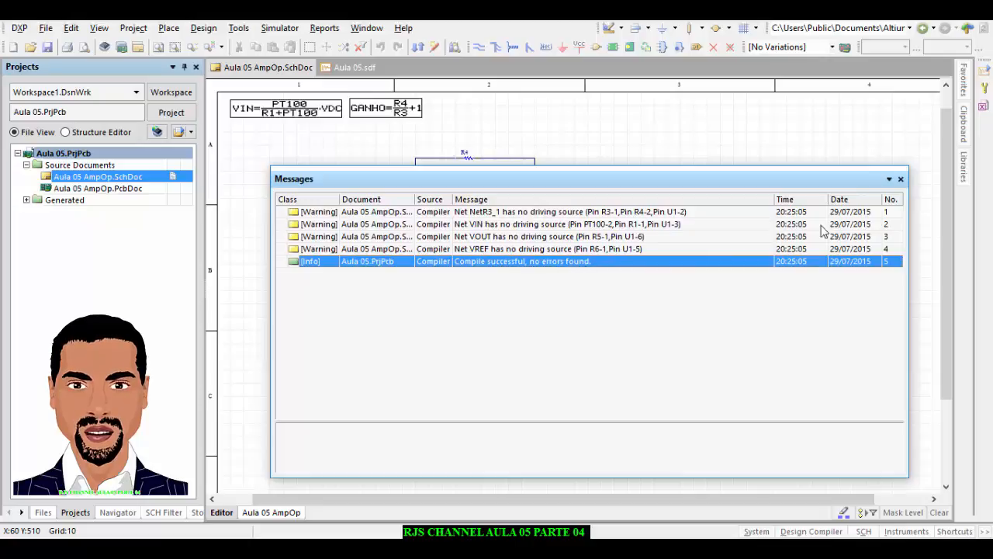
click(901, 181)
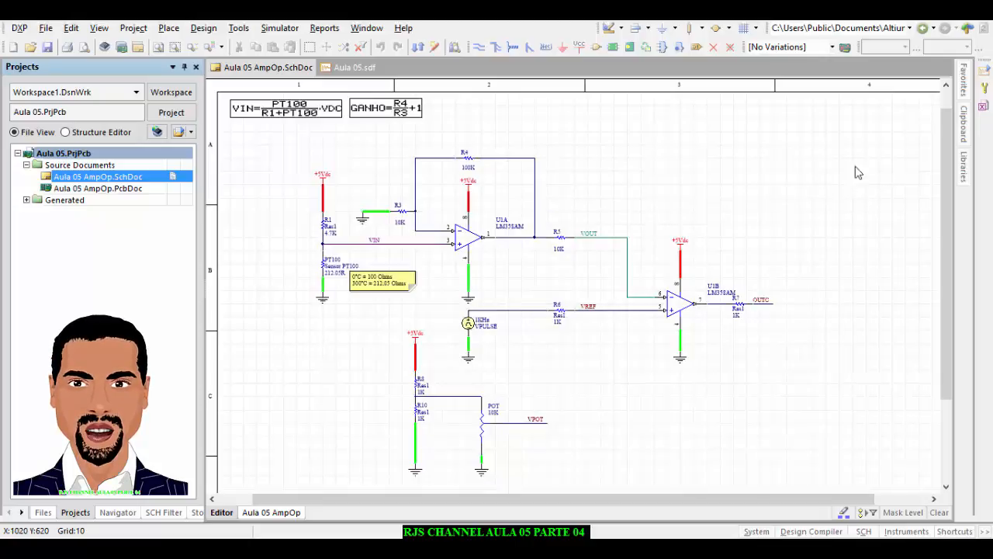
- Update the PCB document Aula 05 AmpOp.PcbDoc from the schematic and agree to create the engineering change order
click(205, 29)
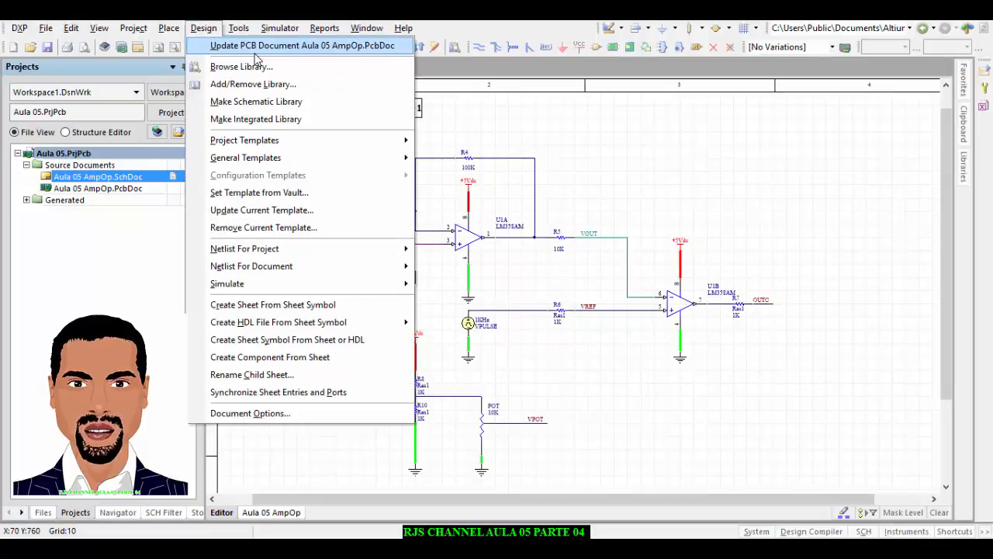
click(313, 46)
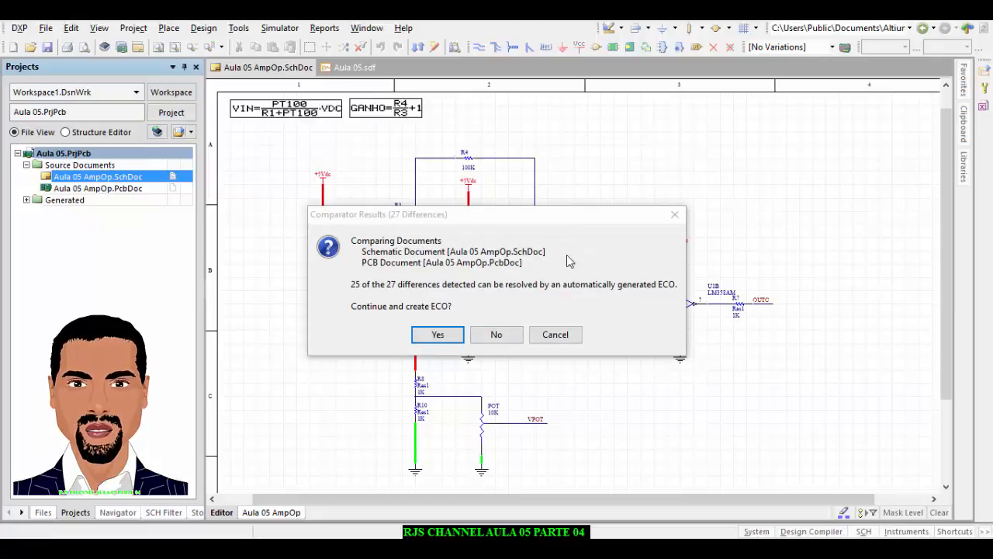
click(435, 336)
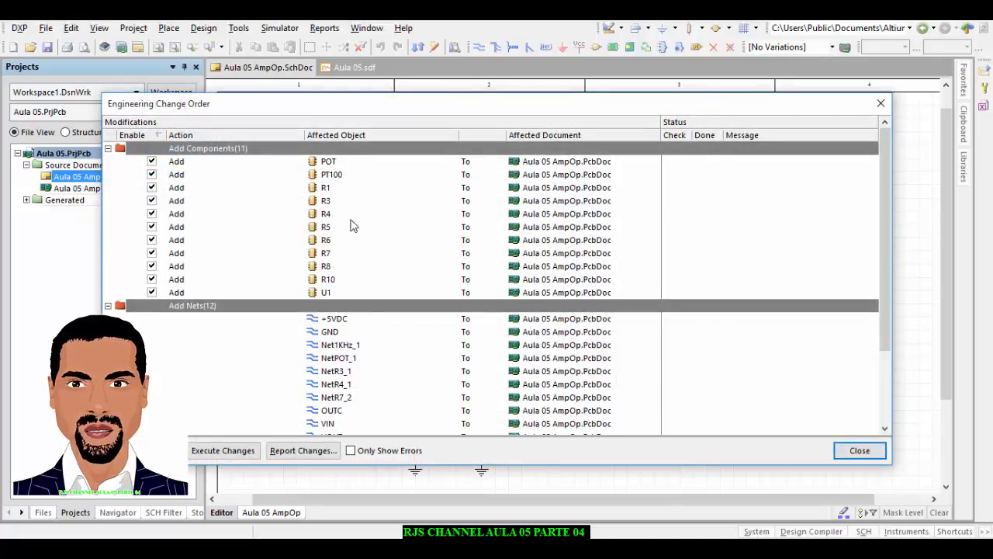
- Review the components listed for addition in the engineering change order, from POT and PT100 through the resistors to U1
click(367, 190)
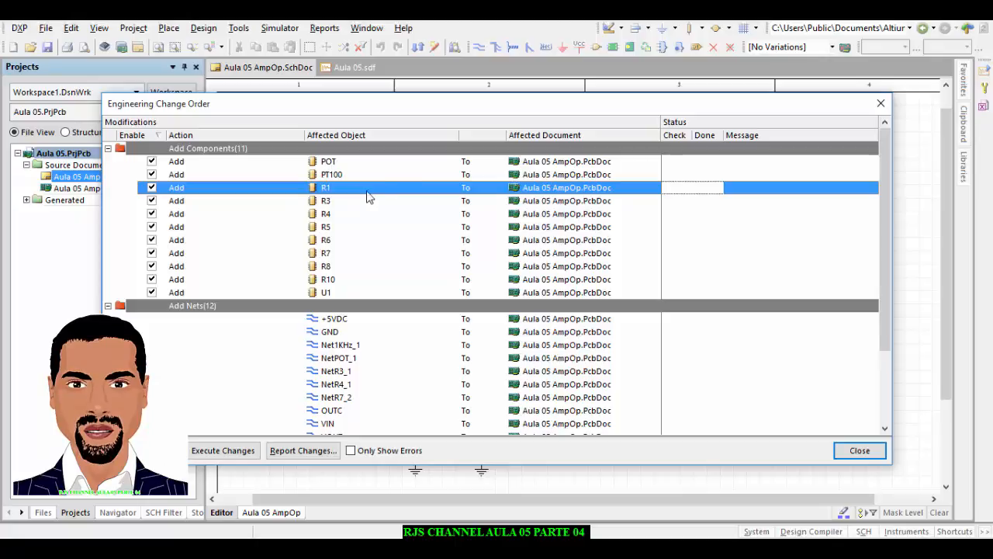
click(386, 165)
click(375, 174)
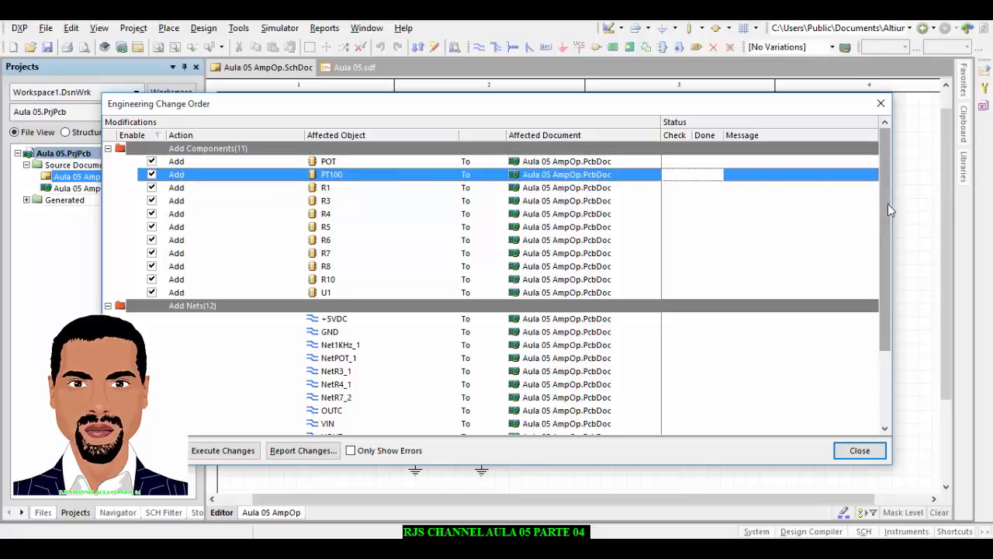
mouse_move(888, 204)
mouse_down()
mouse_move(891, 223)
mouse_move(887, 202)
mouse_up()
click(339, 163)
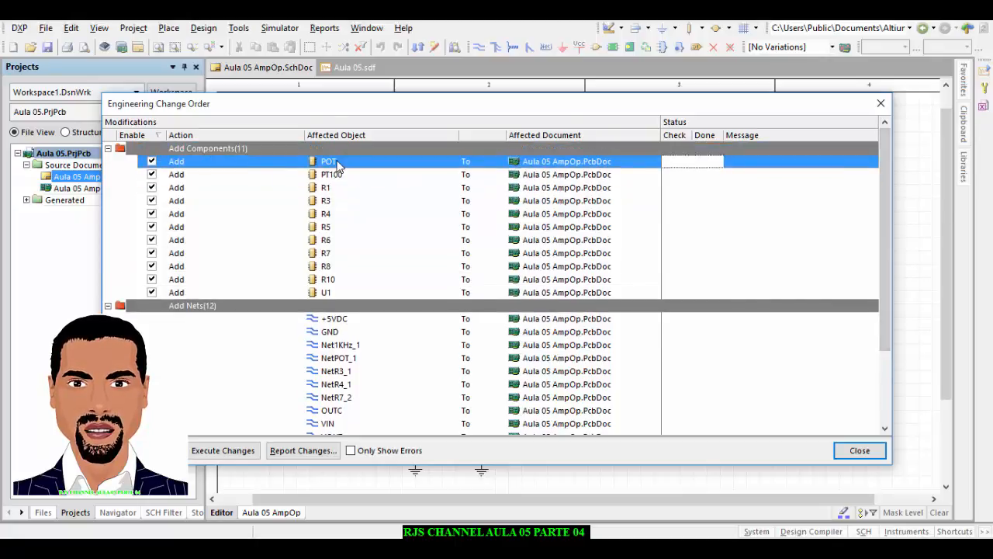
click(337, 176)
click(335, 187)
click(332, 201)
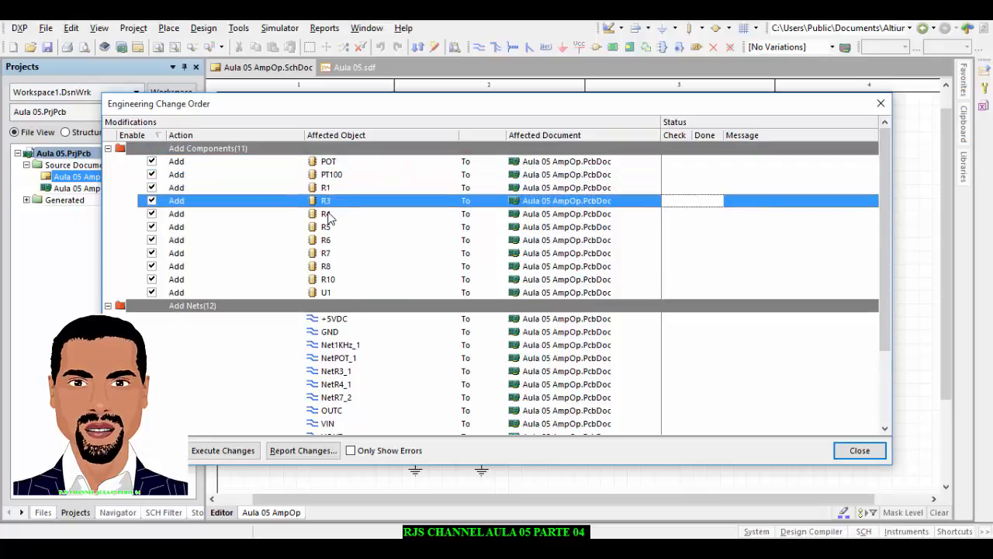
click(327, 214)
click(326, 227)
click(329, 241)
click(332, 253)
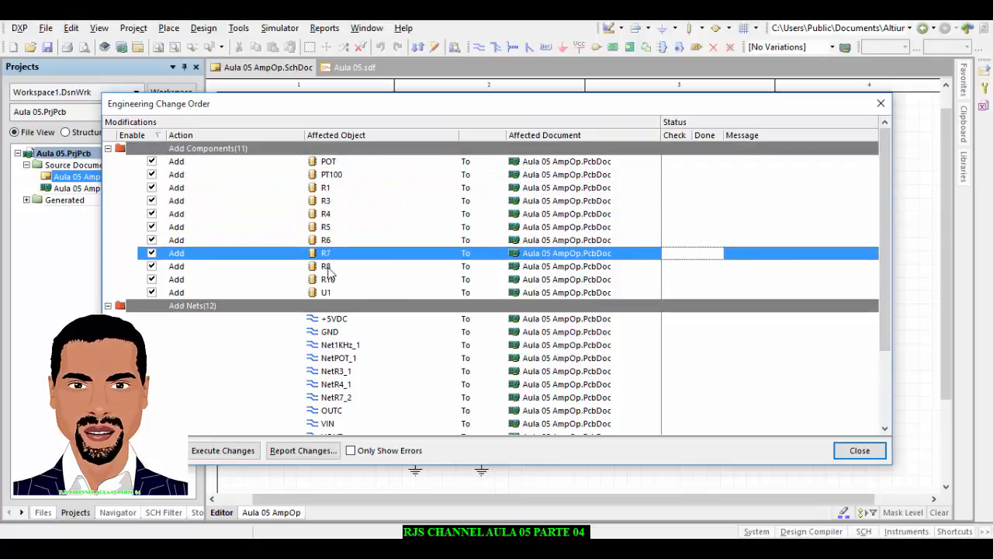
click(335, 267)
click(339, 280)
click(336, 293)
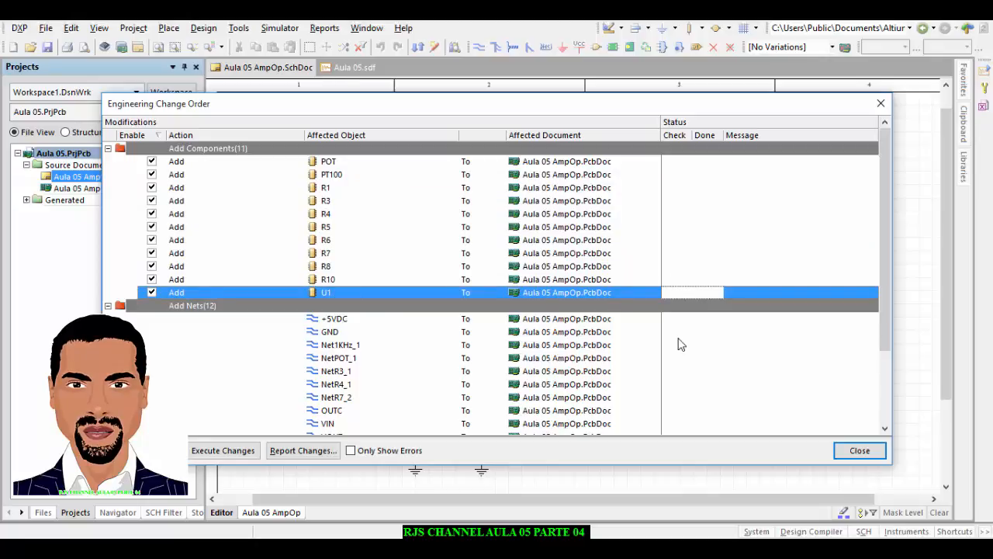
- Validate and execute the engineering changes on the PCB document, check the status of every entry, and close the change order
drag(883, 288, 885, 376)
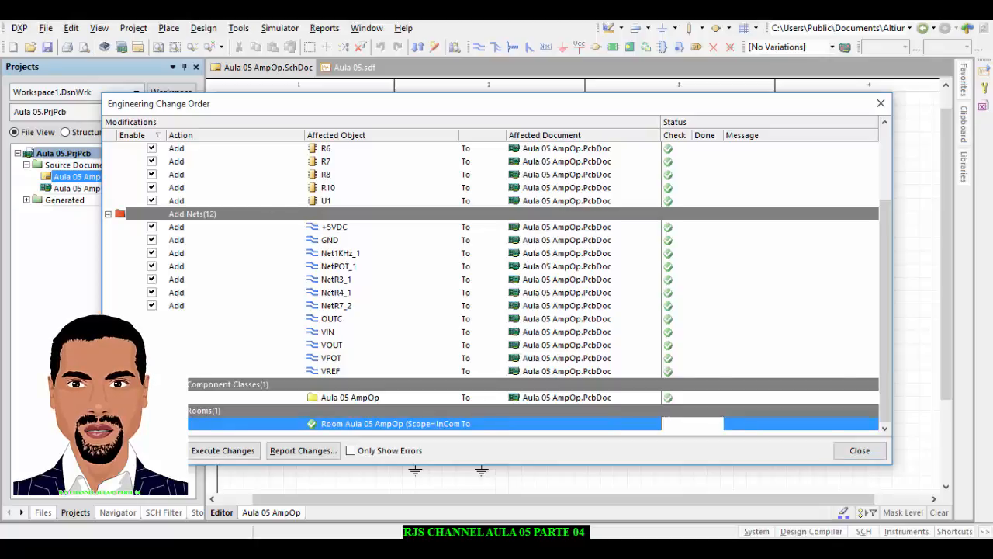
click(223, 451)
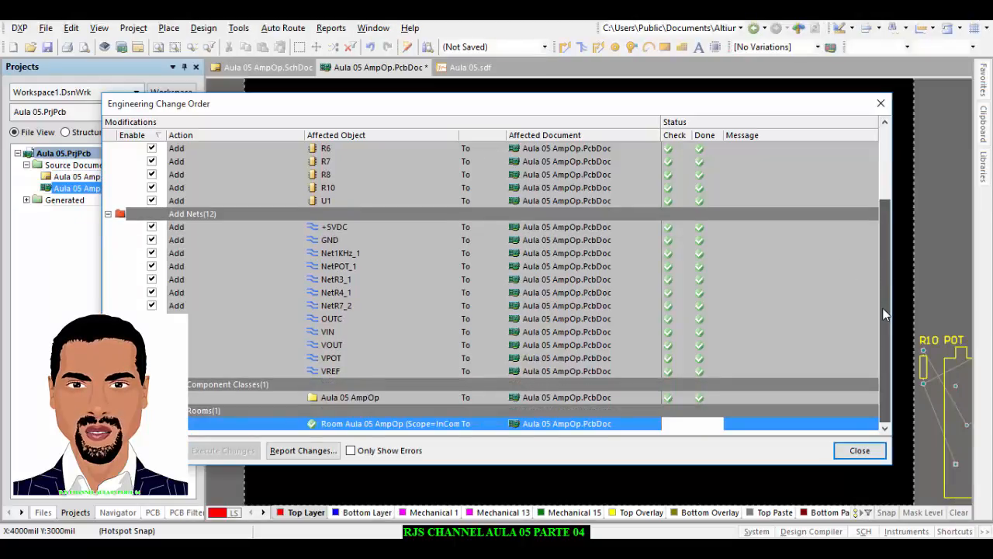
drag(885, 314, 882, 129)
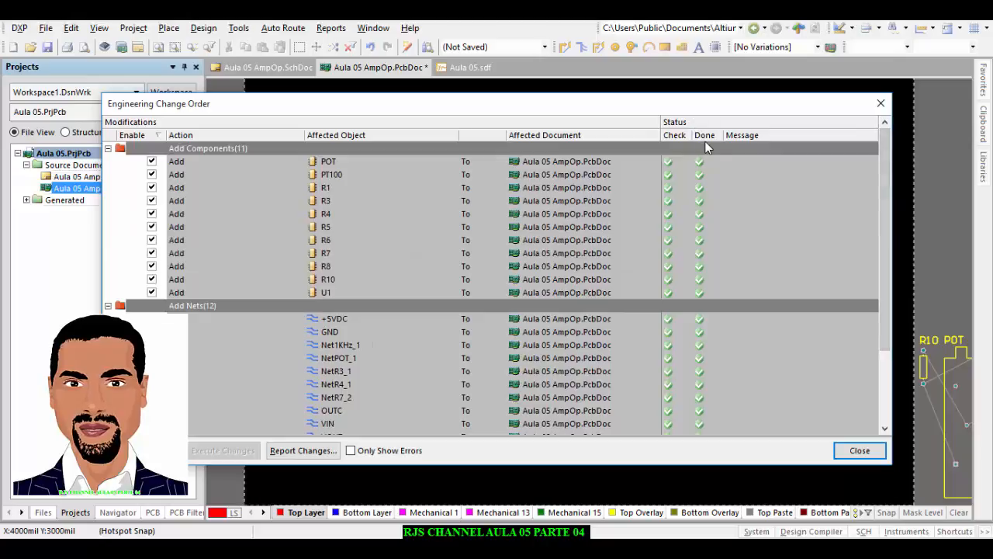
drag(883, 172, 883, 244)
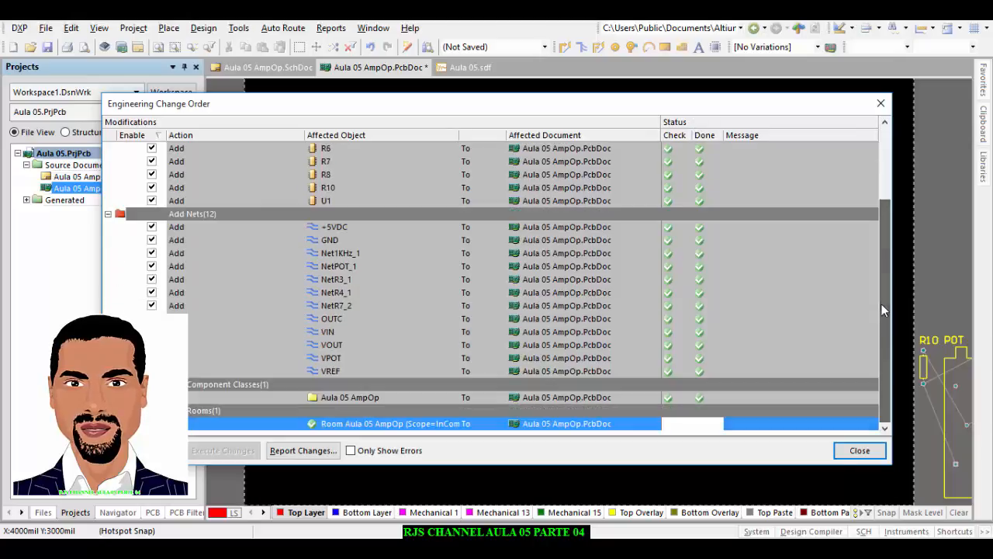
click(859, 451)
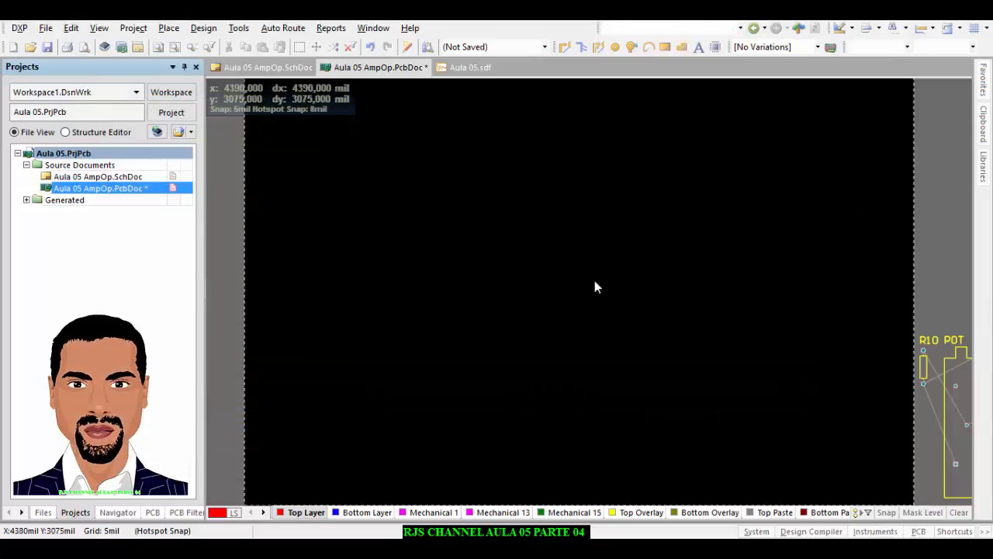
- Switch the PCB document's measurement units from mil to millimetres
ctrl+scroll(595, 281, down, 1)
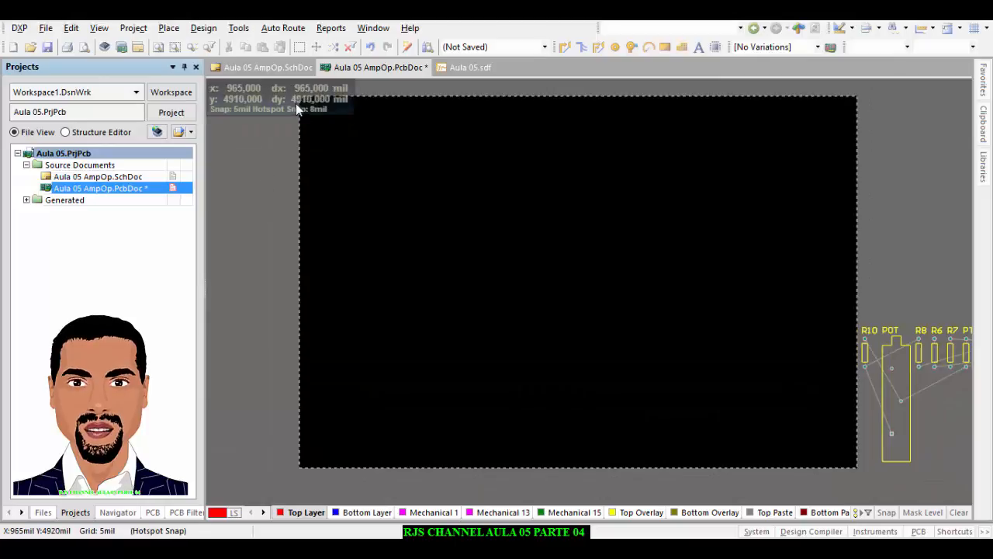
click(268, 273)
click(101, 29)
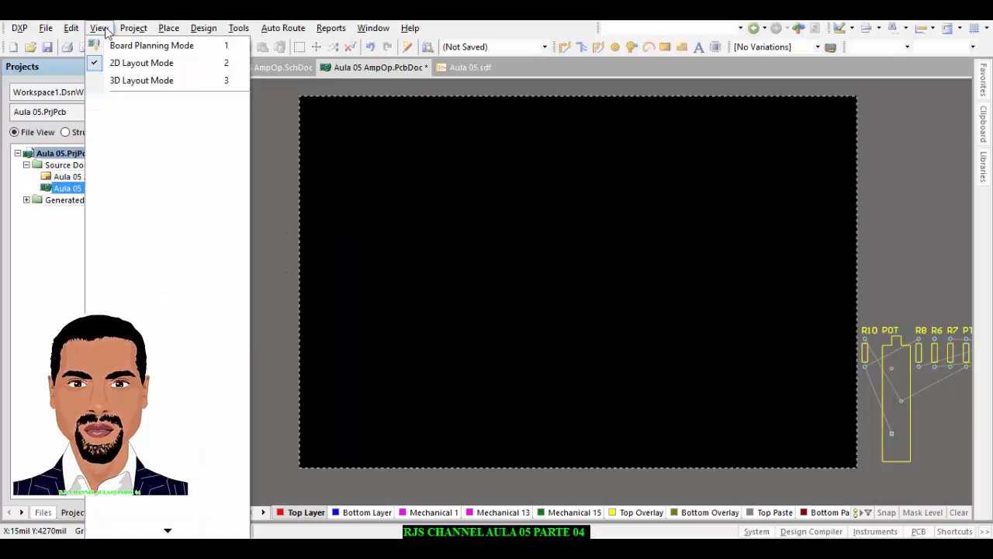
mouse_move(75, 31)
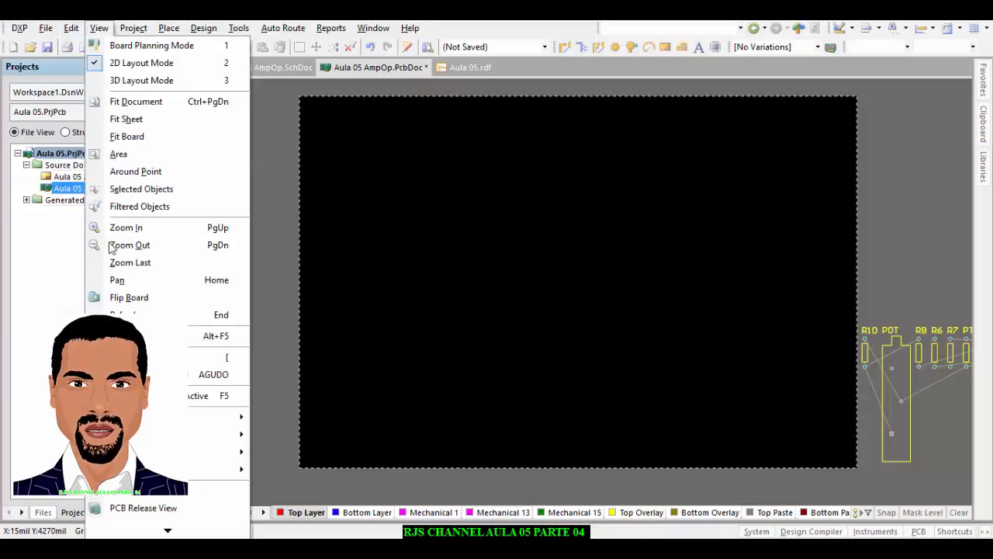
mouse_move(175, 532)
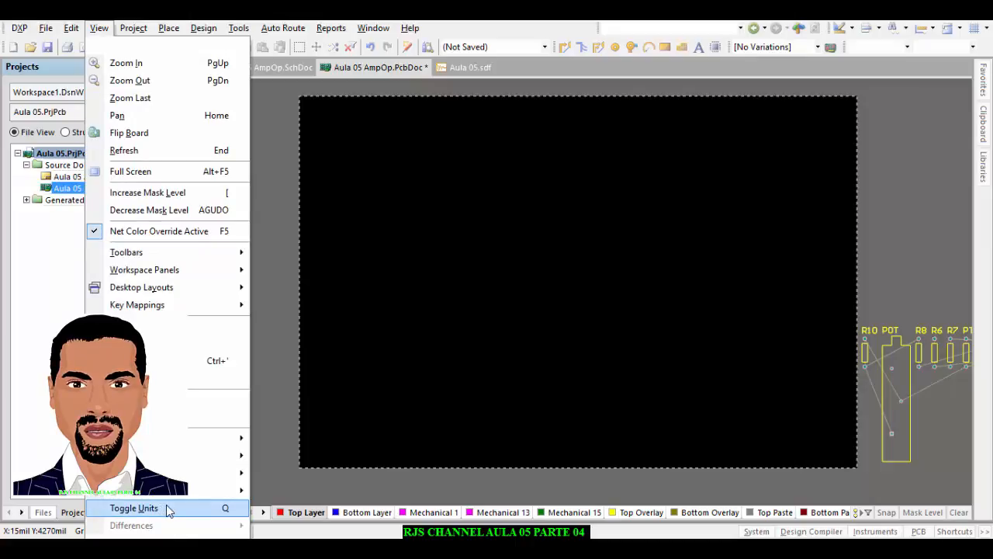
click(166, 507)
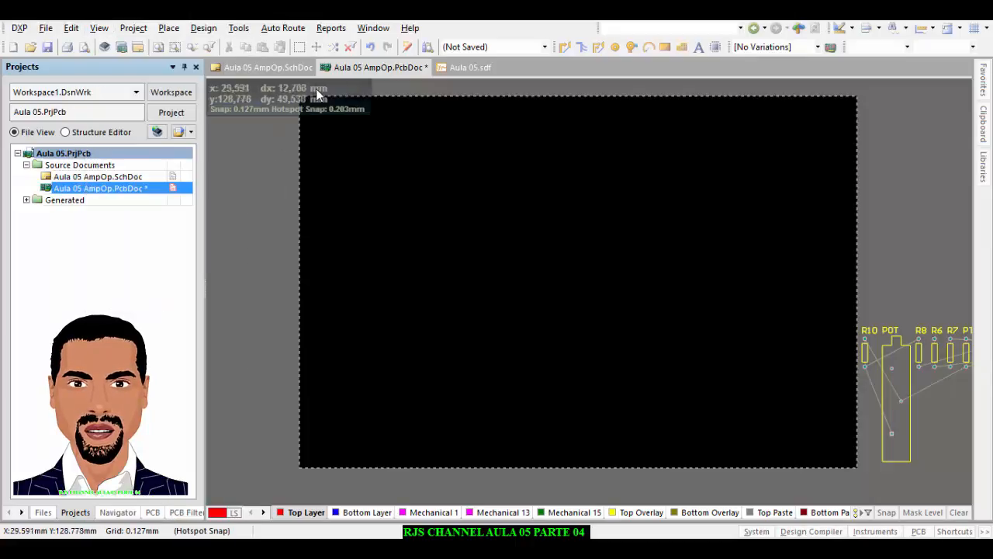
- Examine the transferred component footprints beside the board and their connection lines, from R10 and POT to U1, R3 and R4
ctrl+scroll(575, 268, down, 2)
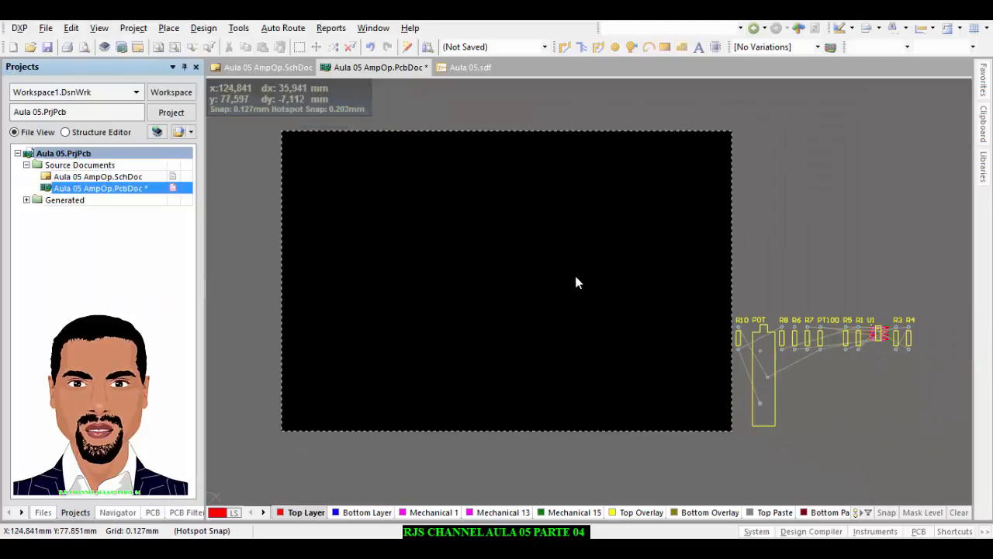
right_drag(575, 276, 560, 297)
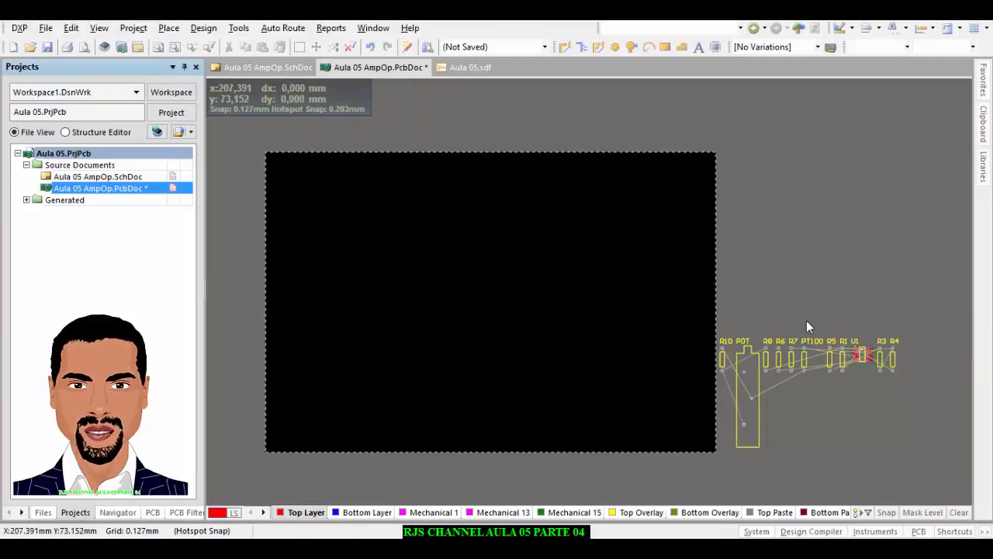
ctrl+scroll(816, 376, up, 2)
ctrl+scroll(816, 375, up, 4)
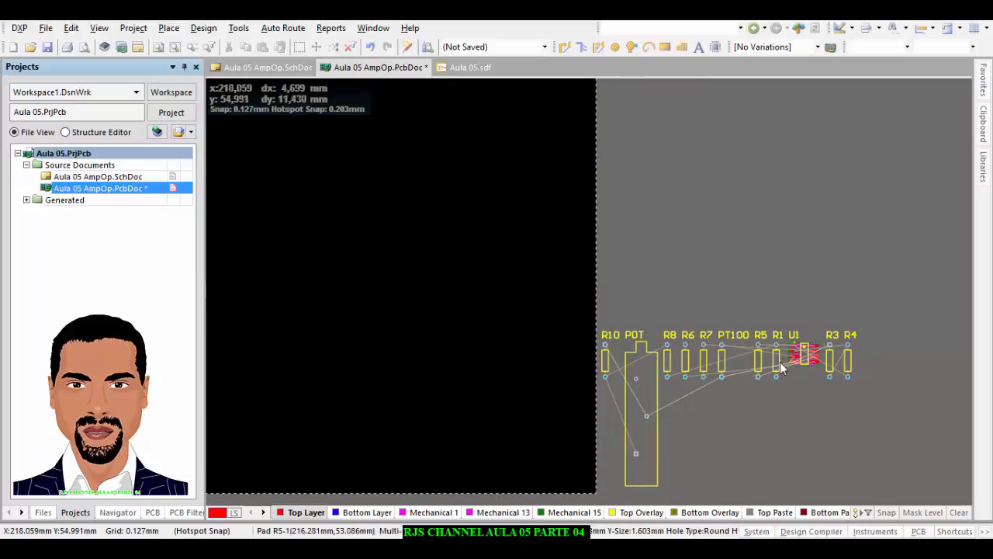
ctrl+scroll(785, 357, down, 2)
shift+scroll(729, 277, right, 2)
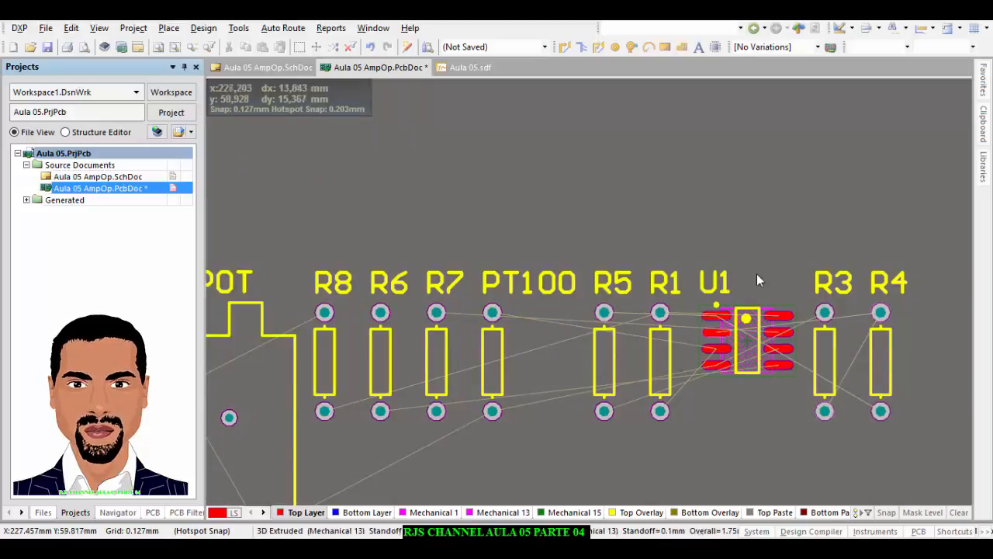
ctrl+scroll(757, 274, down, 1)
right_drag(579, 409, 665, 362)
ctrl+scroll(481, 358, down, 2)
ctrl+scroll(595, 335, up, 3)
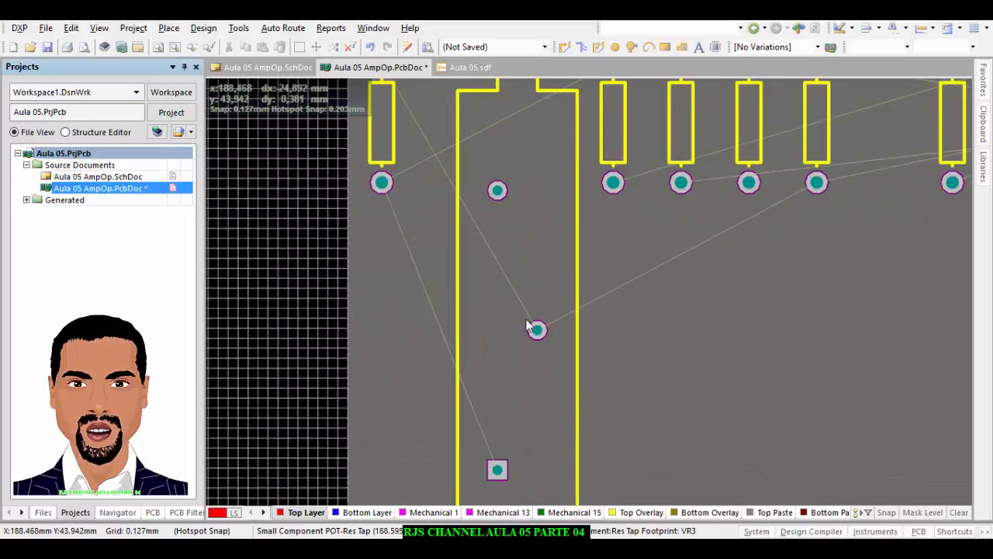
ctrl+scroll(557, 291, down, 2)
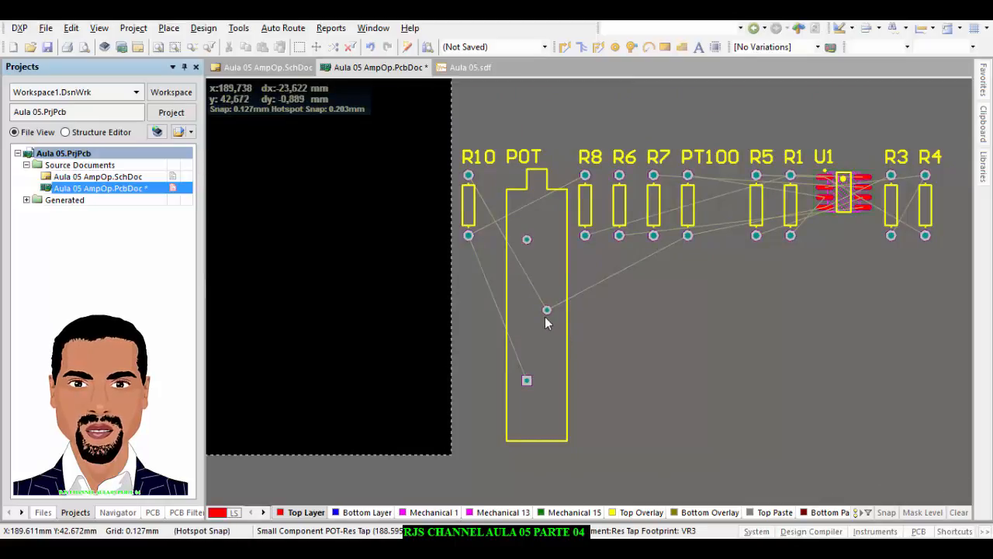
ctrl+scroll(661, 313, down, 2)
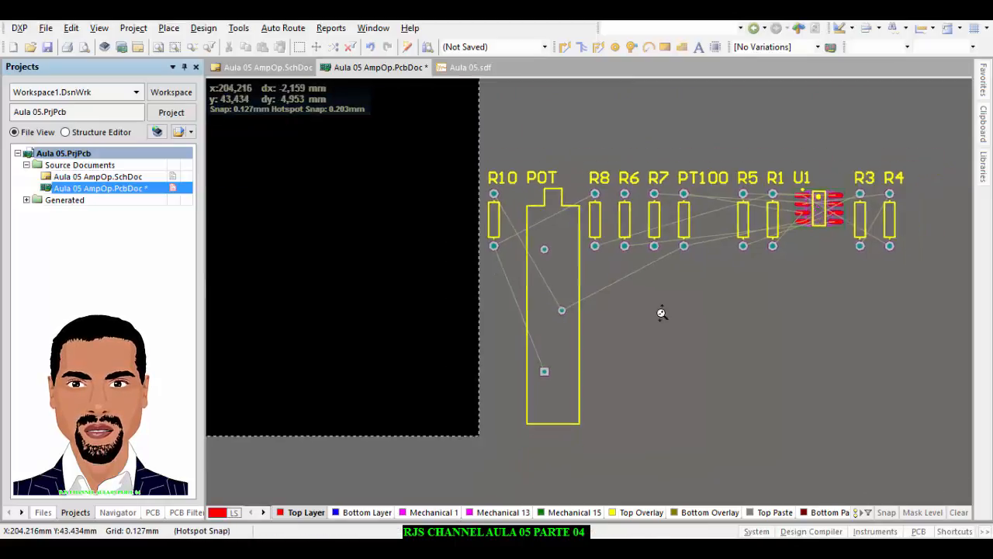
- Return to the Aula 05 AmpOp schematic and examine how the POT output VPOT, the VPULSE source and R6 are connected
click(268, 68)
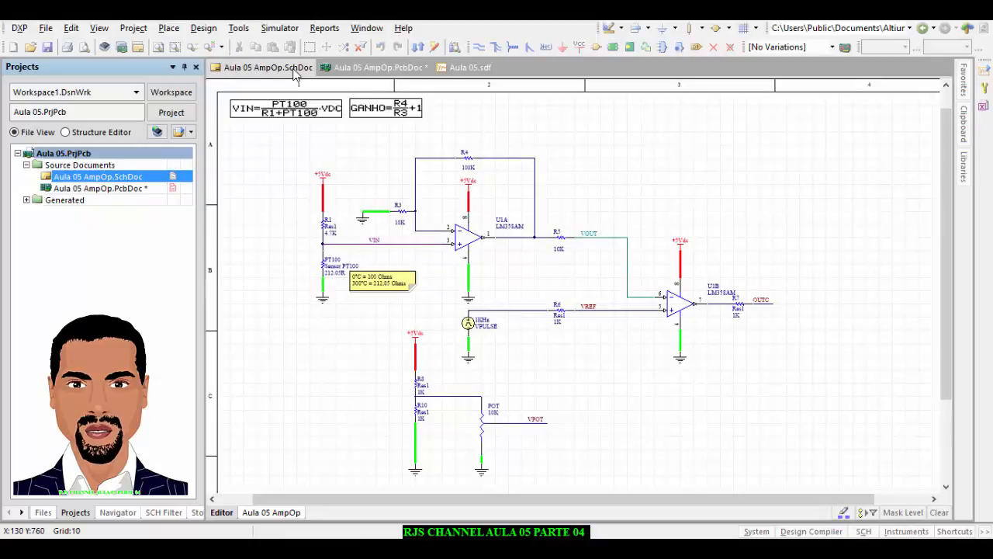
ctrl+scroll(509, 415, up, 3)
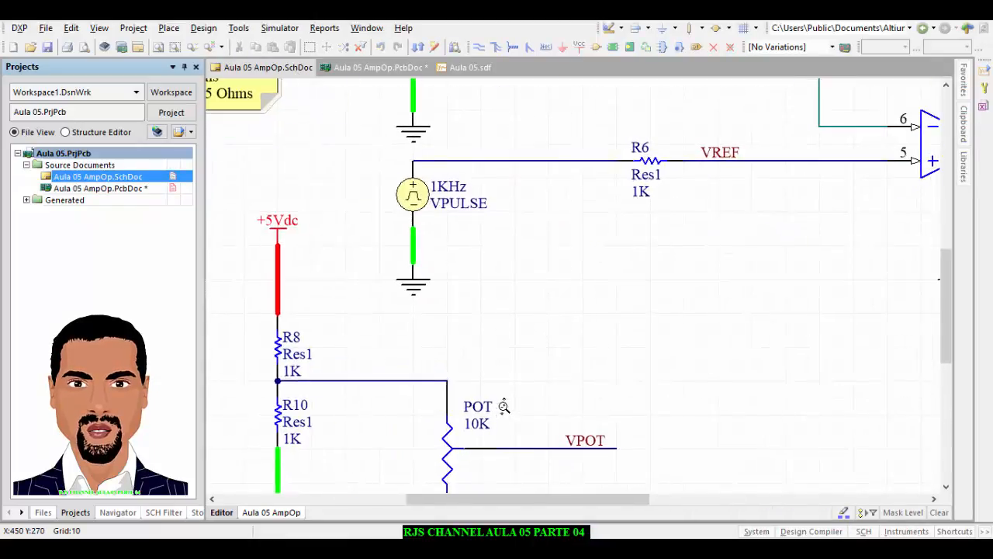
ctrl+scroll(503, 405, down, 1)
middle_drag(503, 406, 511, 414)
right_drag(582, 385, 576, 340)
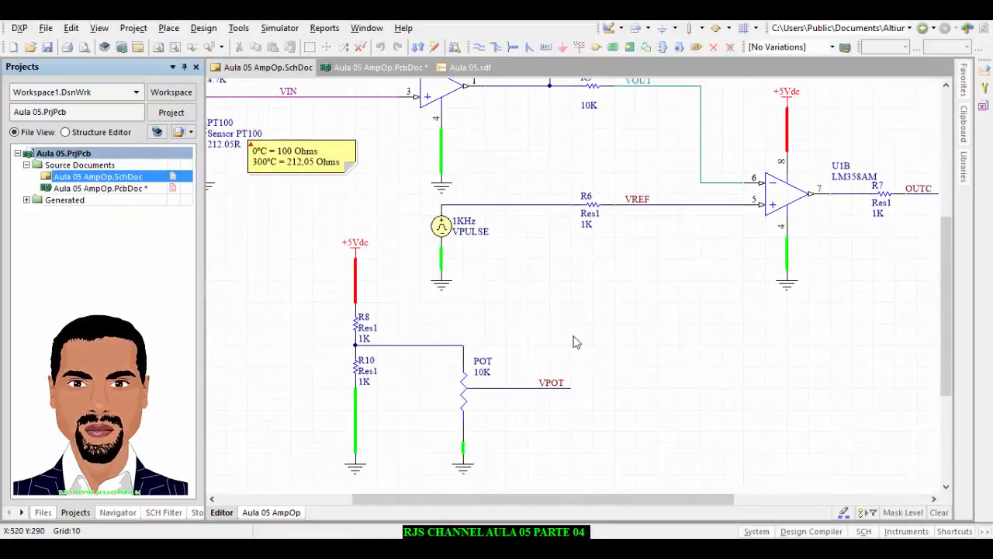
middle_drag(576, 340, 572, 356)
right_drag(572, 356, 557, 373)
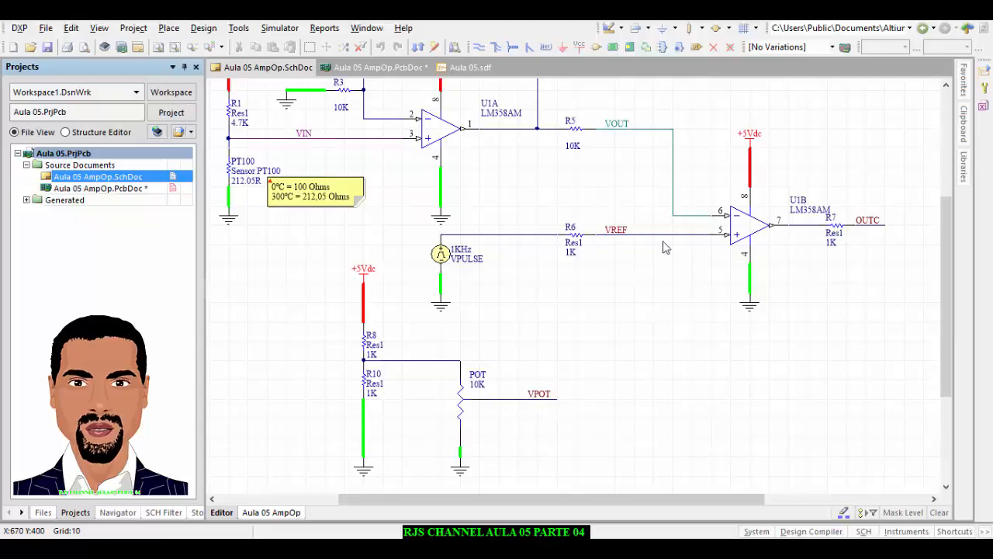
right_drag(644, 277, 620, 344)
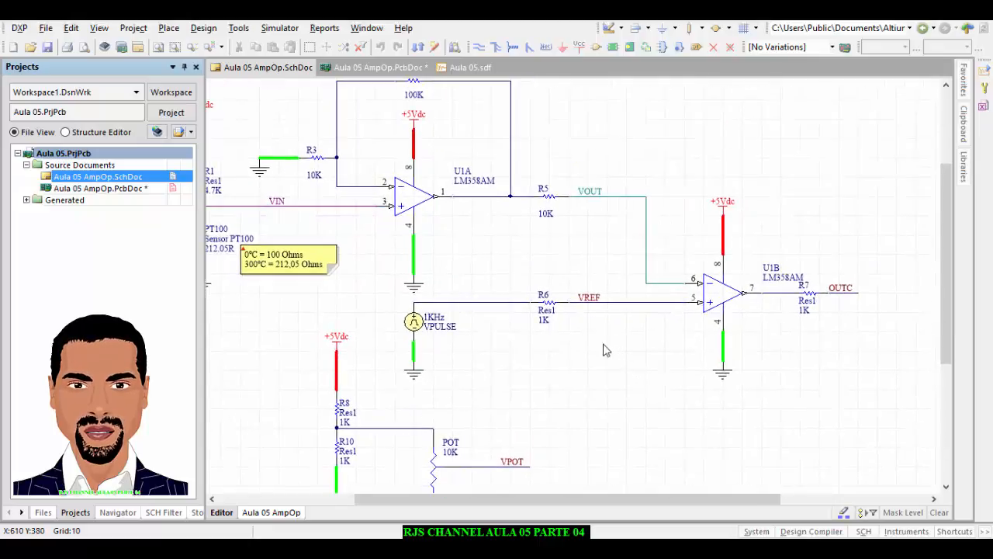
right_drag(604, 346, 693, 315)
ctrl+scroll(524, 309, up, 2)
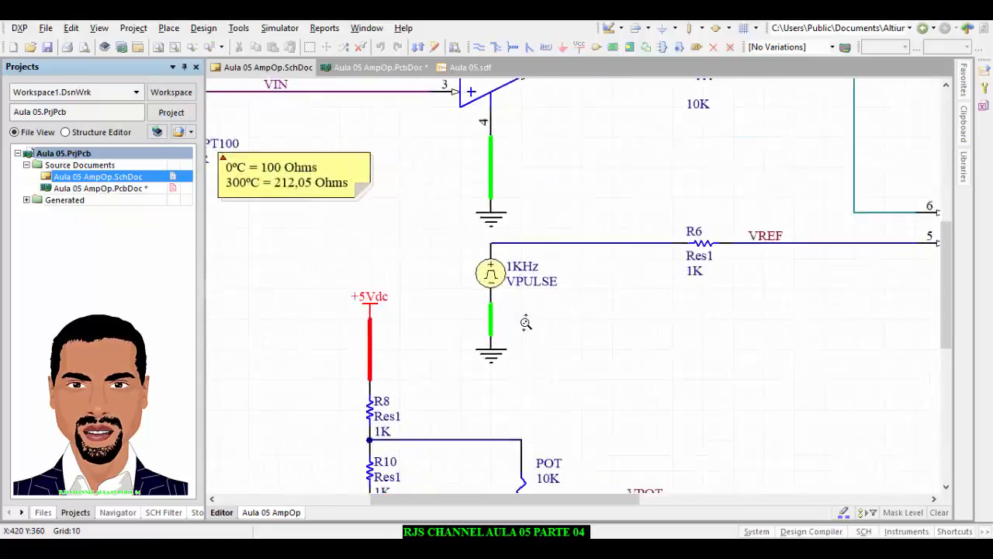
ctrl+scroll(526, 321, down, 2)
right_drag(590, 431, 531, 325)
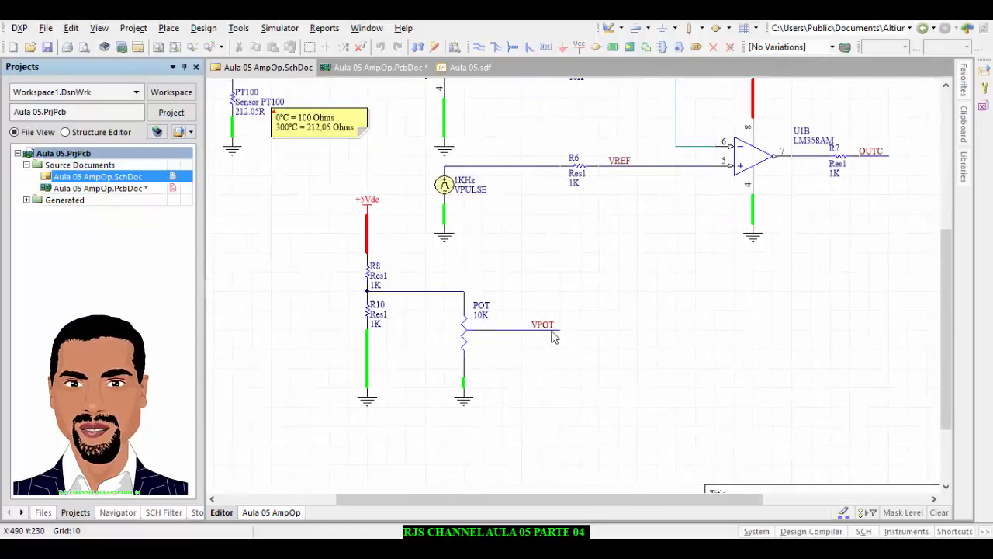
scroll(551, 293, up, 3)
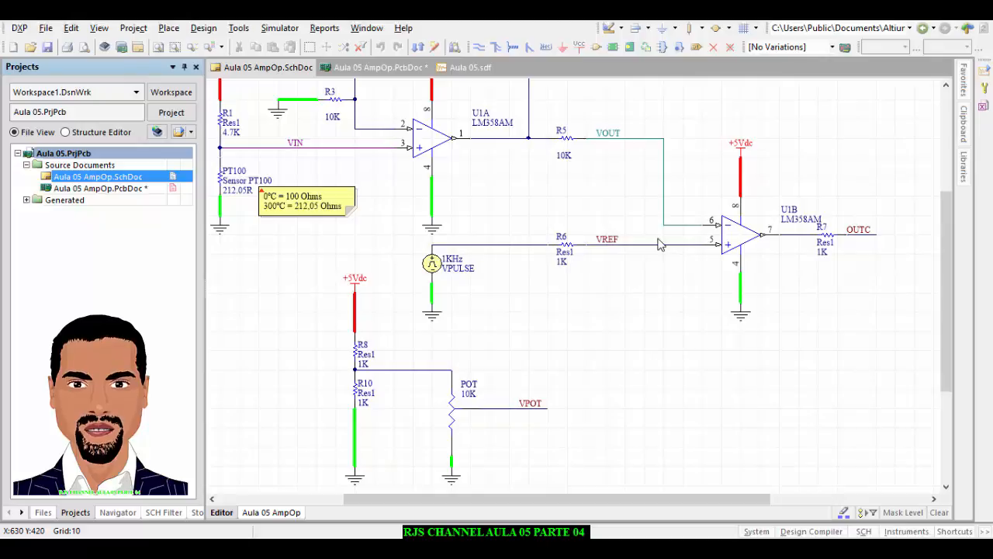
mouse_move(521, 307)
right_down()
mouse_move(517, 344)
mouse_move(517, 297)
right_up()
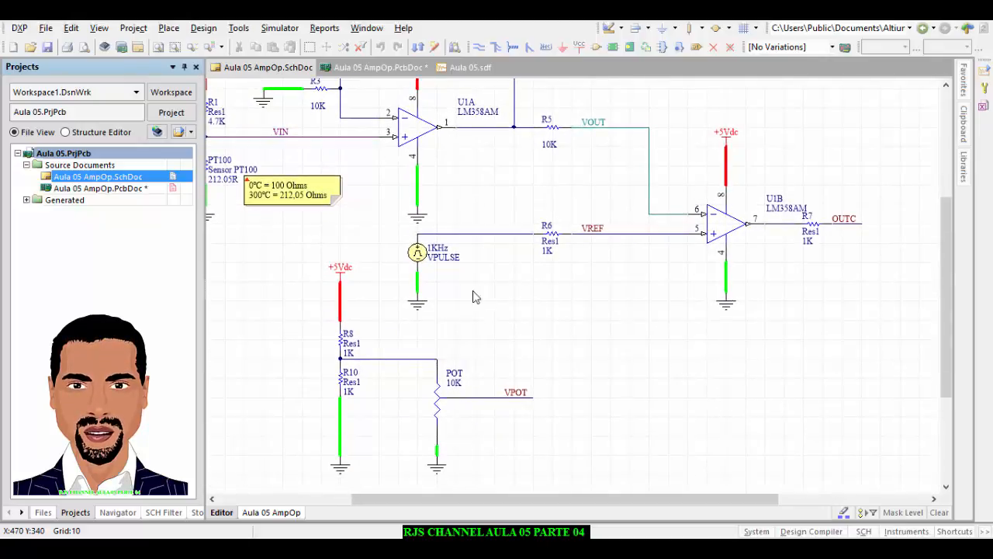
click(478, 47)
click(534, 398)
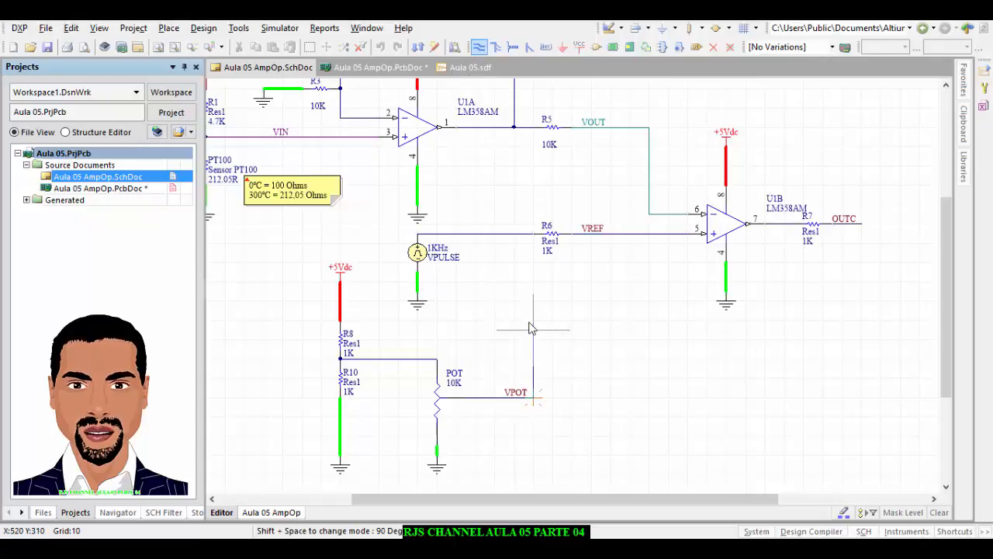
key(Escape)
- Shorten the VPOT wire by moving it with its label closer to the POT and trimming its start back to the wiper pin
ctrl+scroll(521, 408, up, 2)
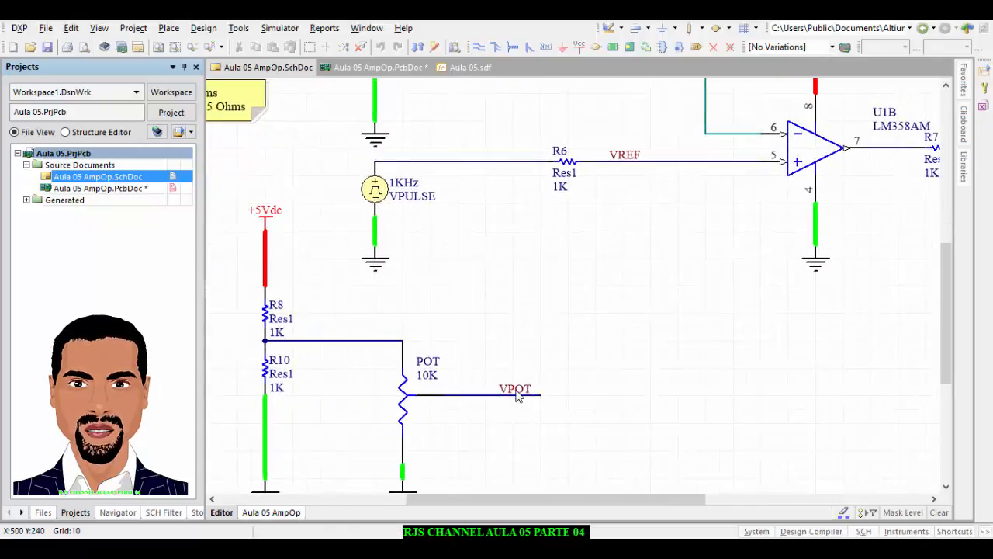
click(466, 392)
click(544, 416)
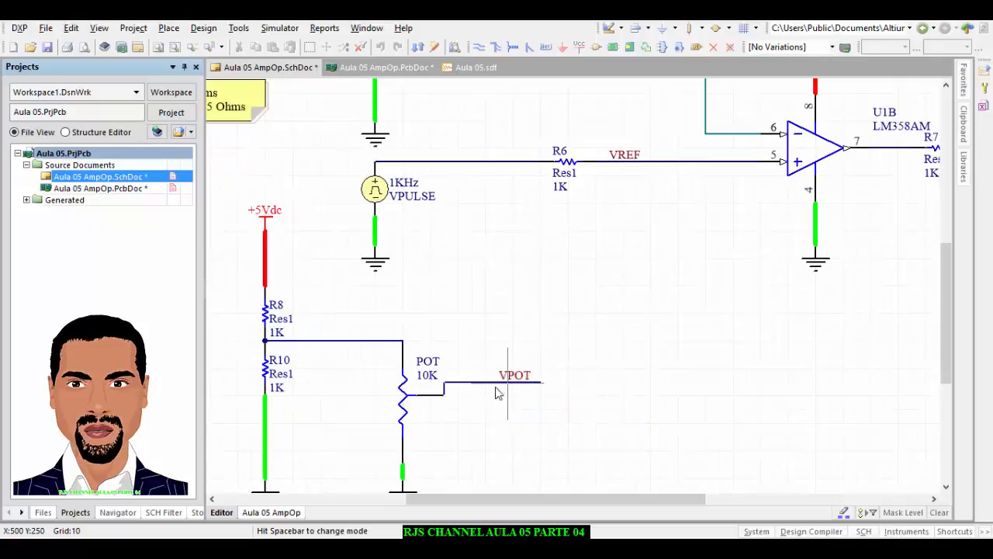
click(472, 396)
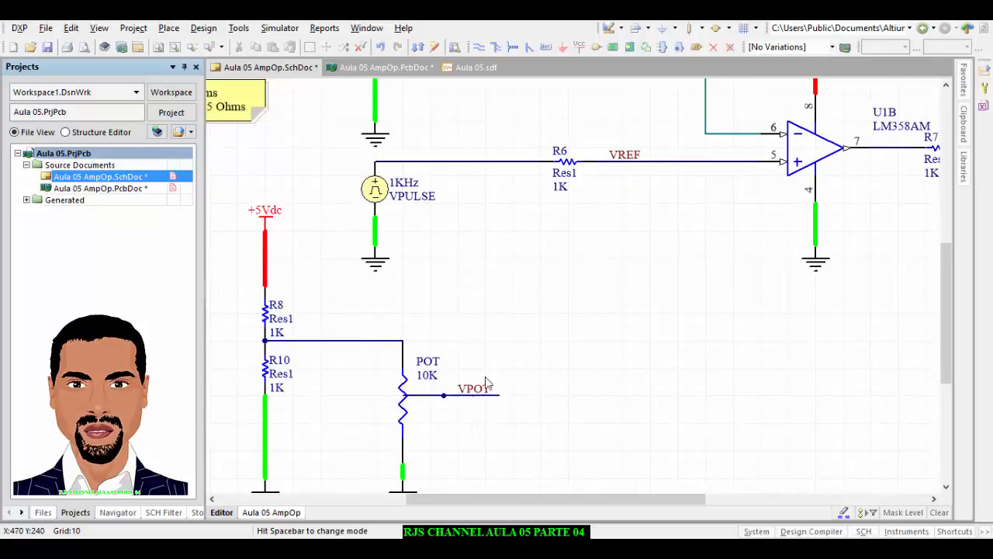
click(481, 396)
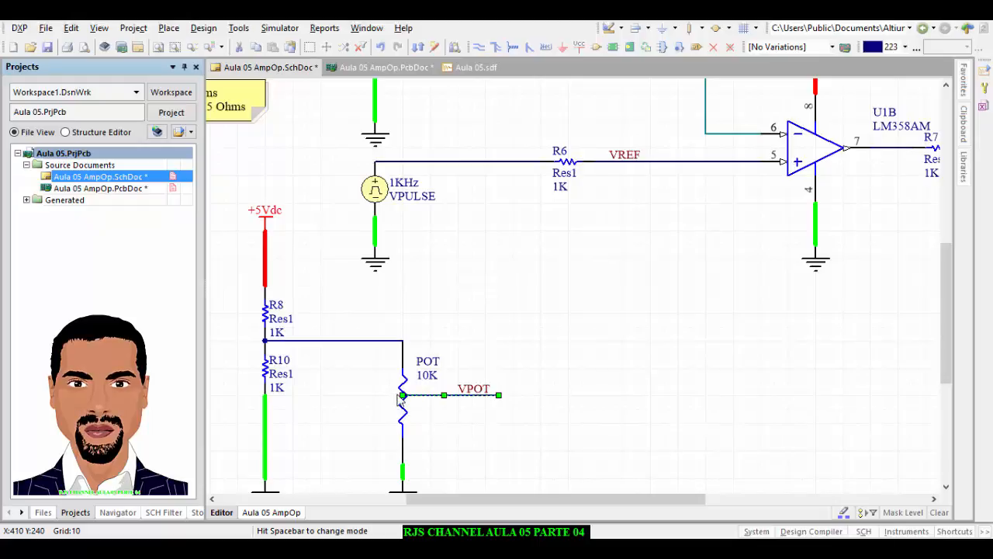
drag(404, 396, 442, 397)
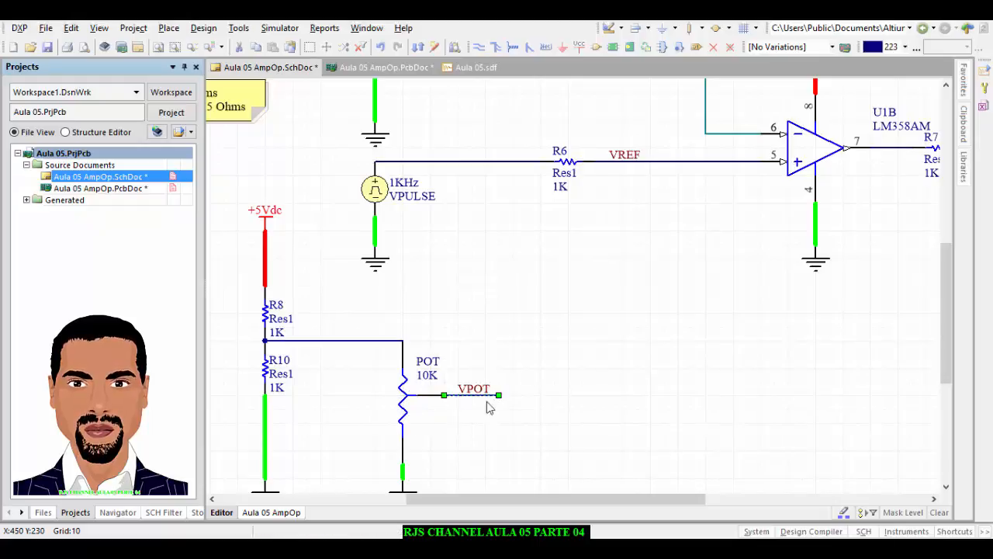
click(539, 356)
- Wire the end of the VPOT line straight up to the line between the VPULSE source and R6
click(479, 46)
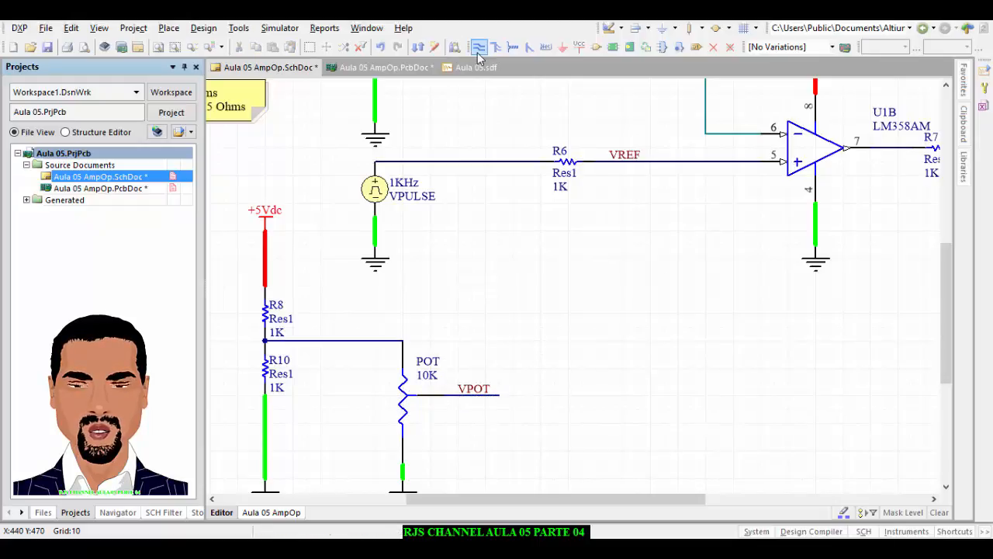
click(499, 394)
click(499, 161)
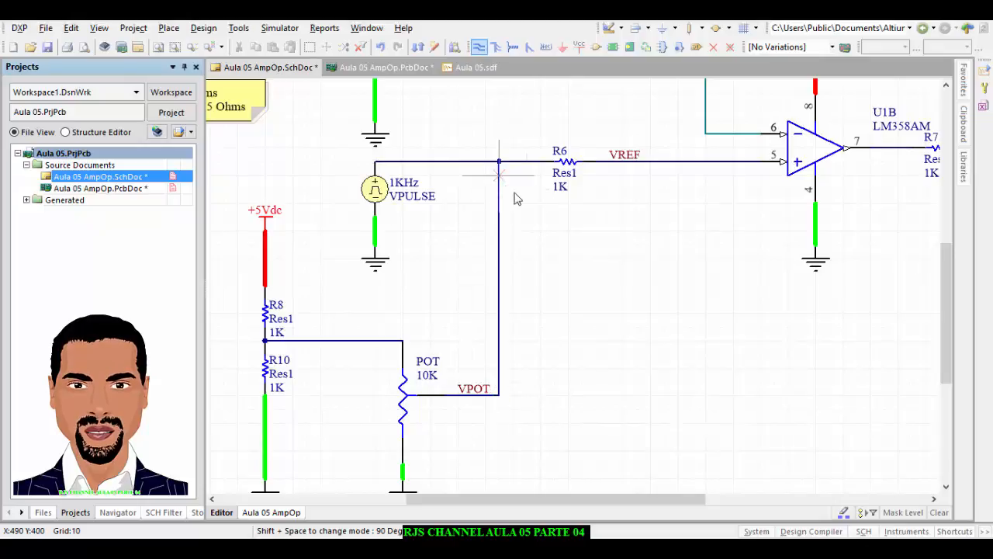
key(Escape)
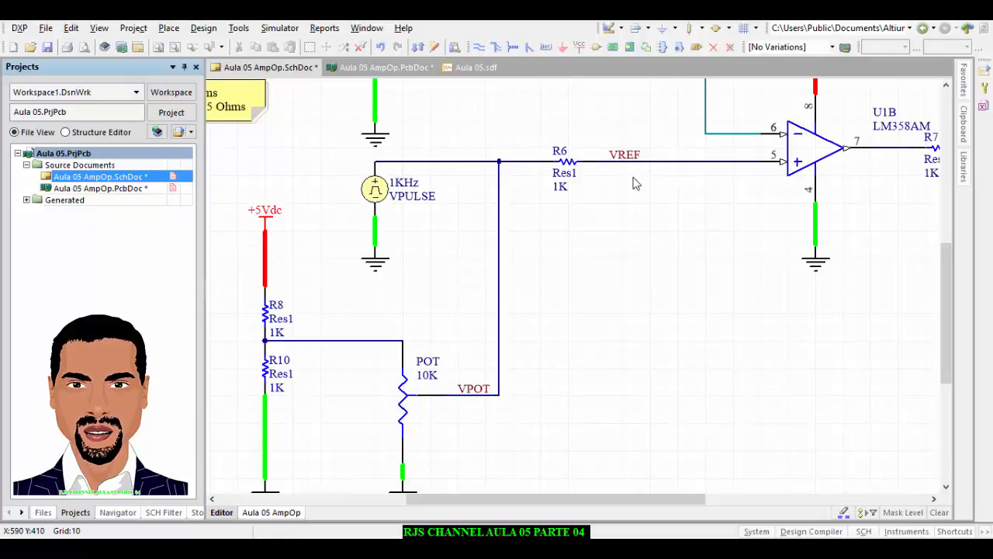
- Create an engineering change order updating Aula 05 AmpOp.PcbDoc from the schematic, and exclude the addition of room Aula 05 AmpOp
ctrl+scroll(633, 179, down, 2)
right_drag(652, 230, 639, 342)
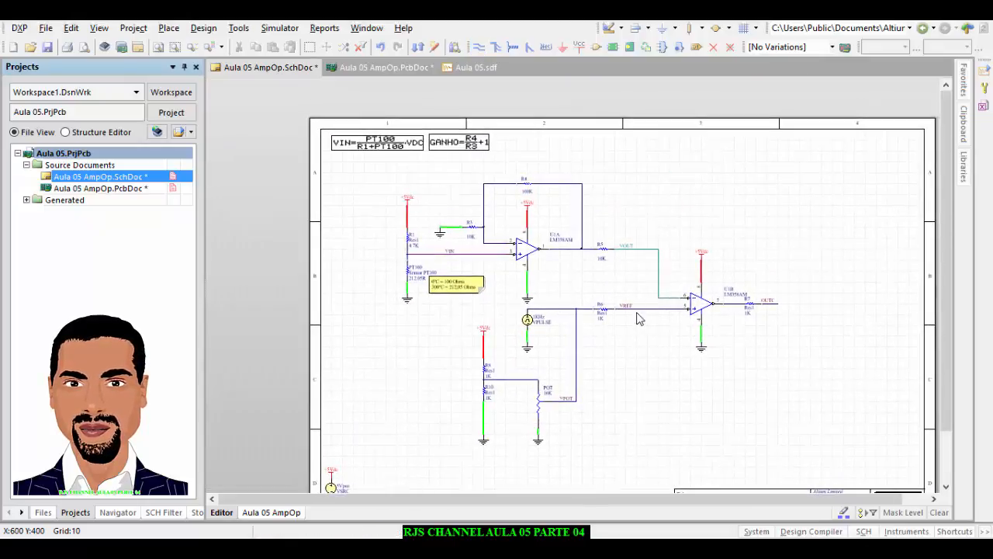
click(204, 28)
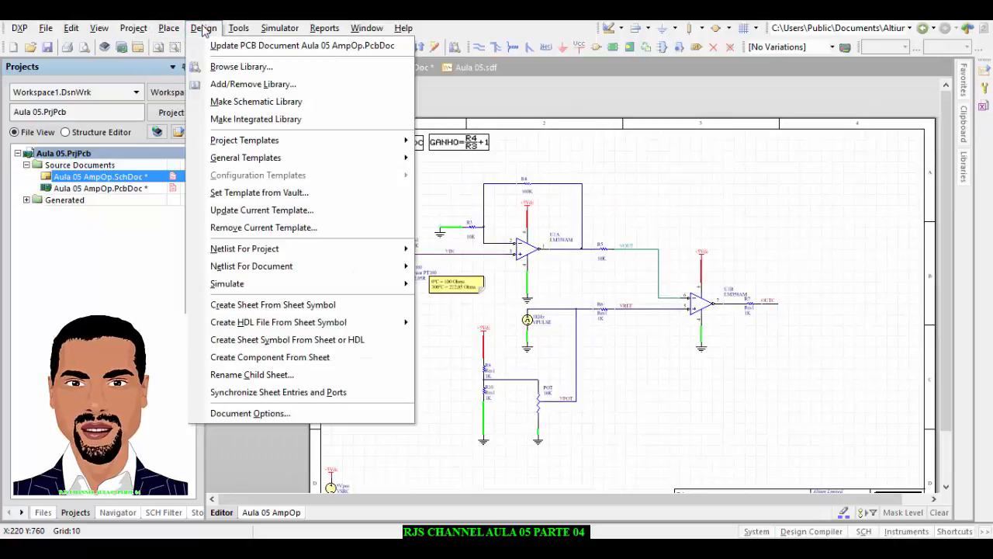
click(225, 45)
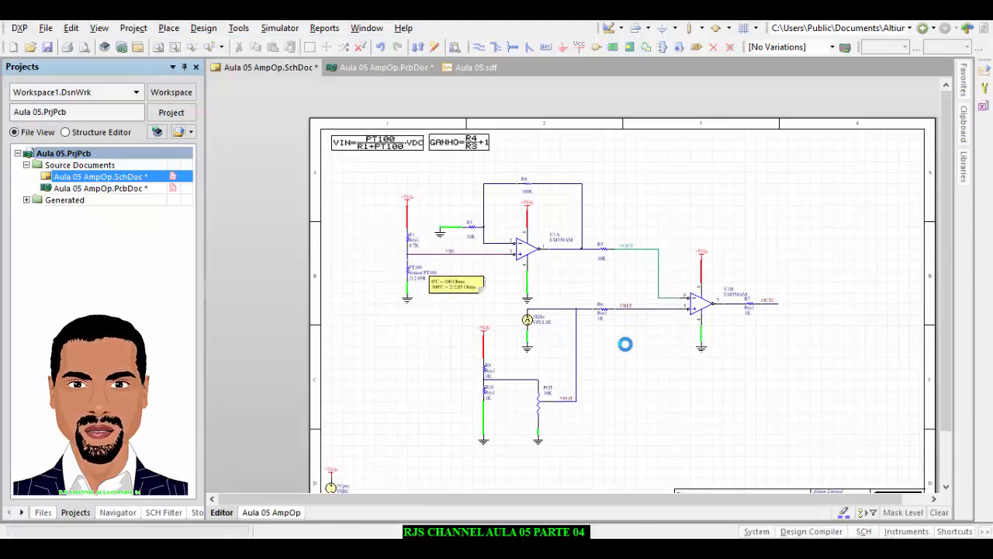
click(434, 336)
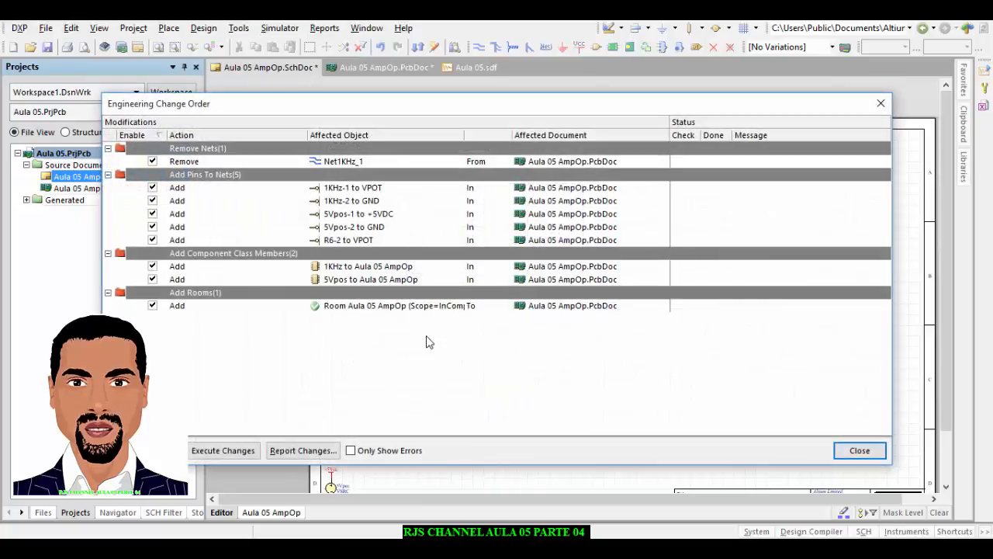
click(153, 305)
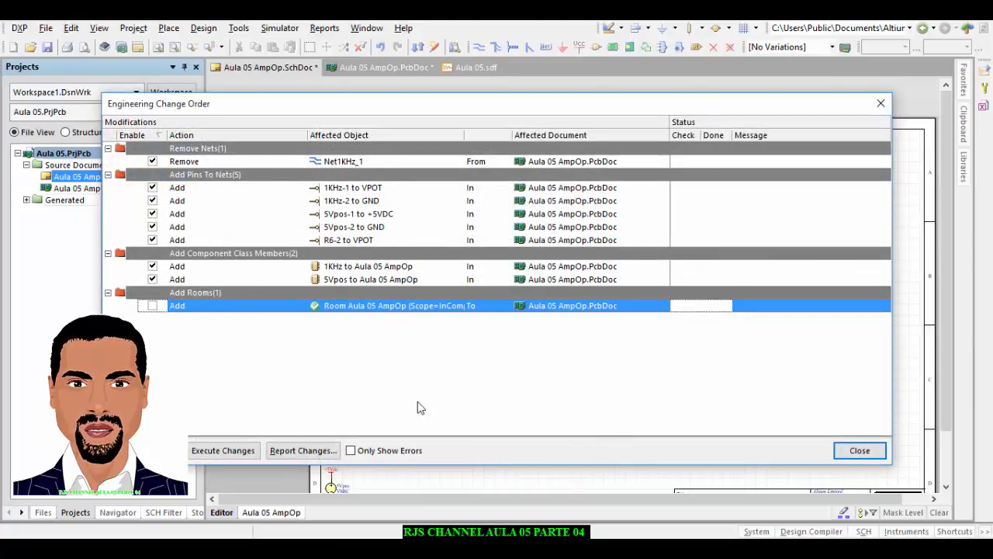
- Execute the engineering changes on the PCB document, check the status messages of the pin entries, and close the change order
click(207, 454)
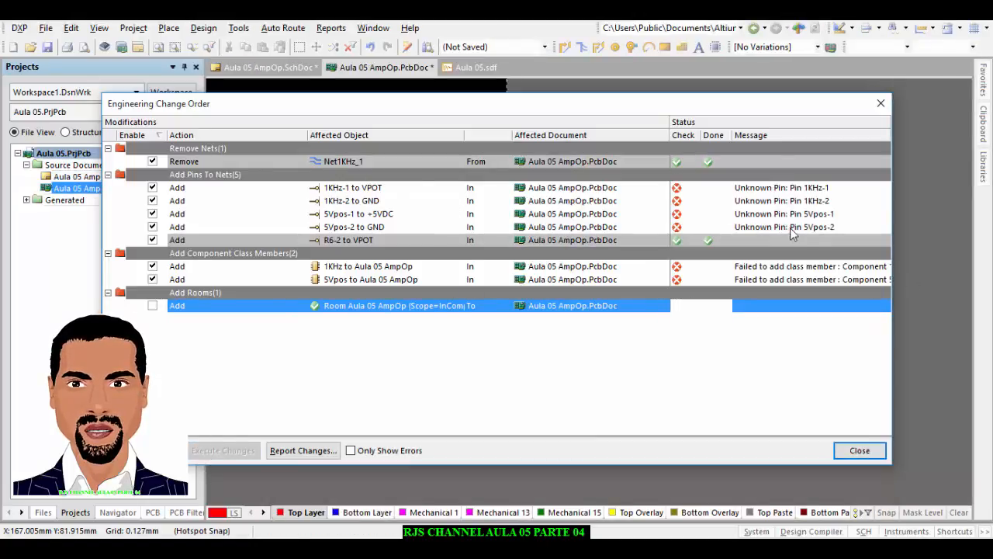
click(811, 215)
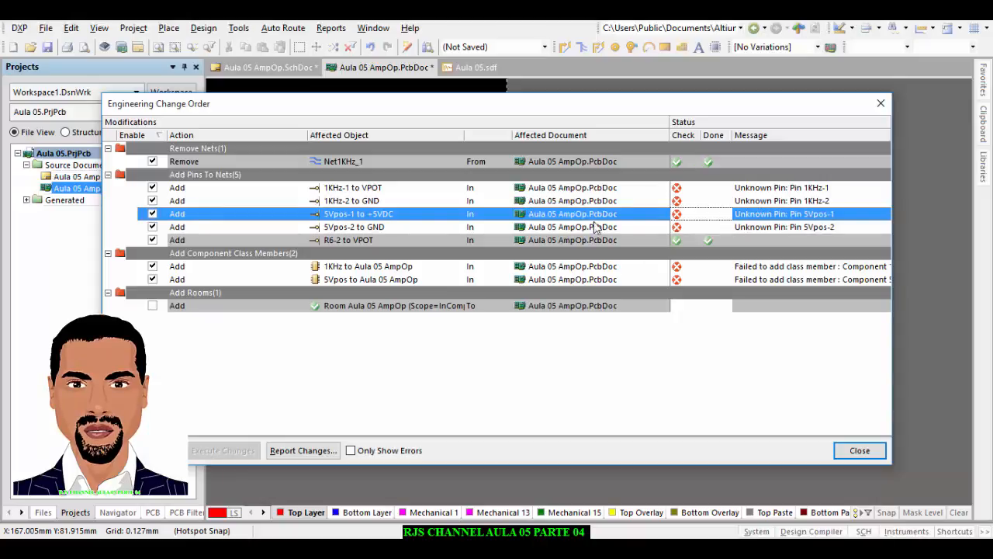
click(852, 460)
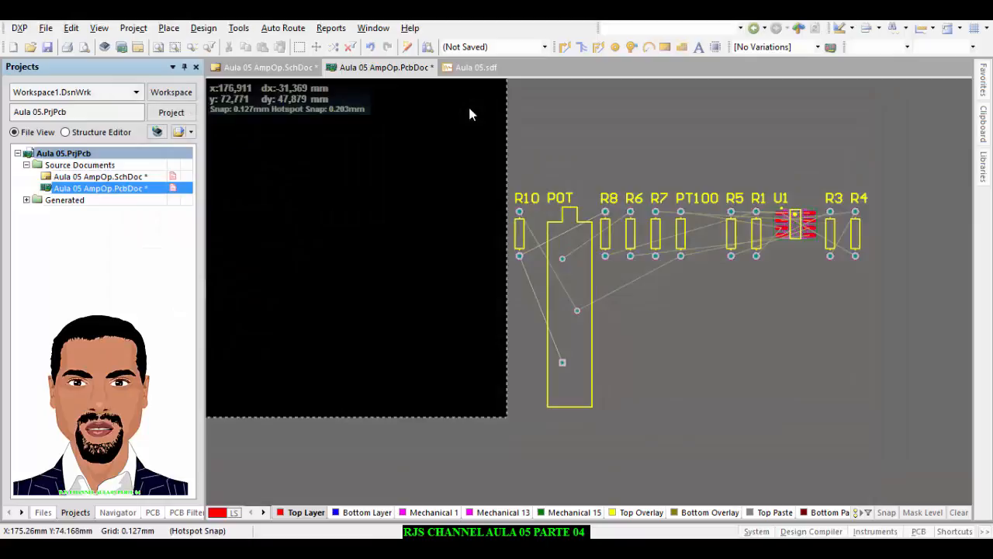
- Delete the 1KHz VPULSE source together with its ground connection from the Aula 05 AmpOp schematic
click(286, 67)
ctrl+scroll(515, 337, up, 3)
scroll(516, 338, down, 2)
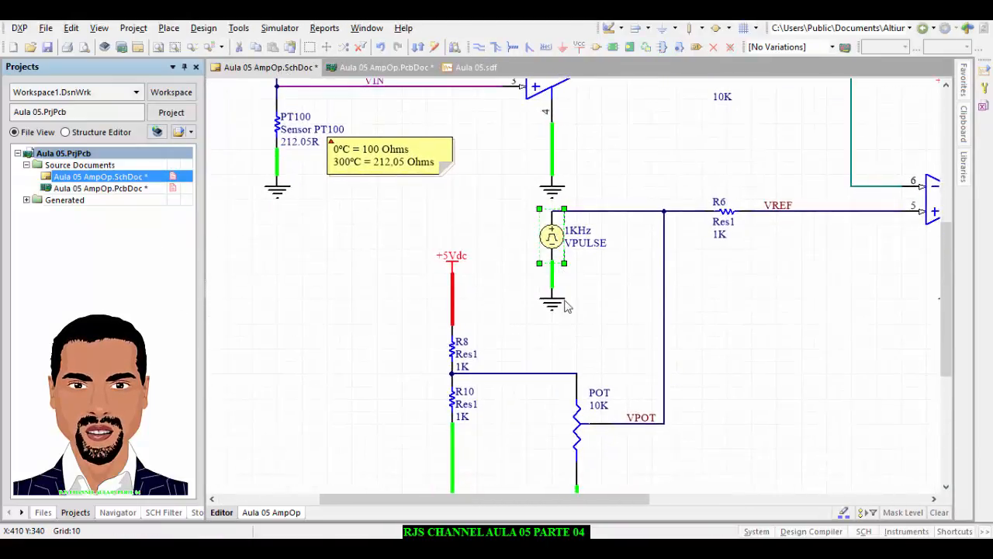
key(Delete)
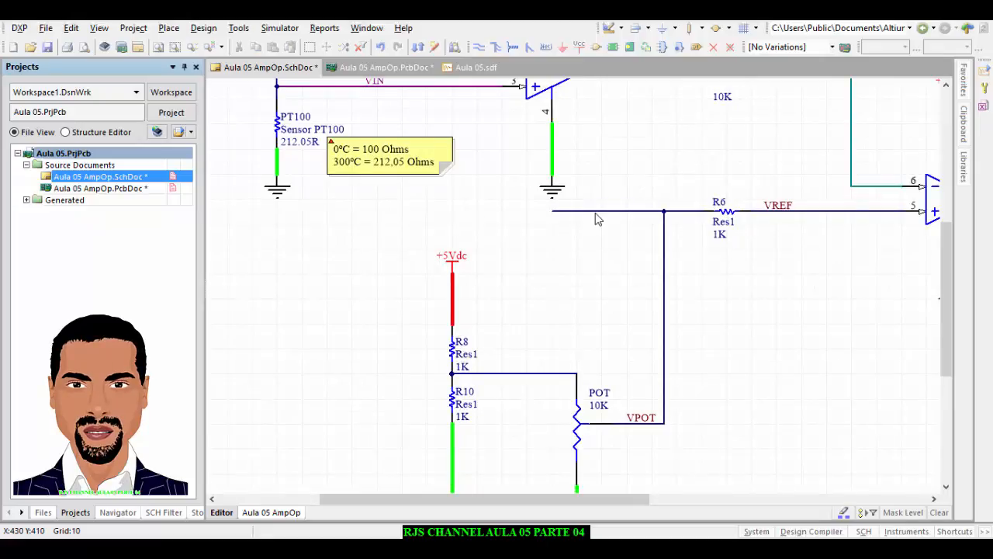
- Delete the leftover source line beside R6 and wire the top of the VPOT line directly to R6
click(595, 212)
key(Delete)
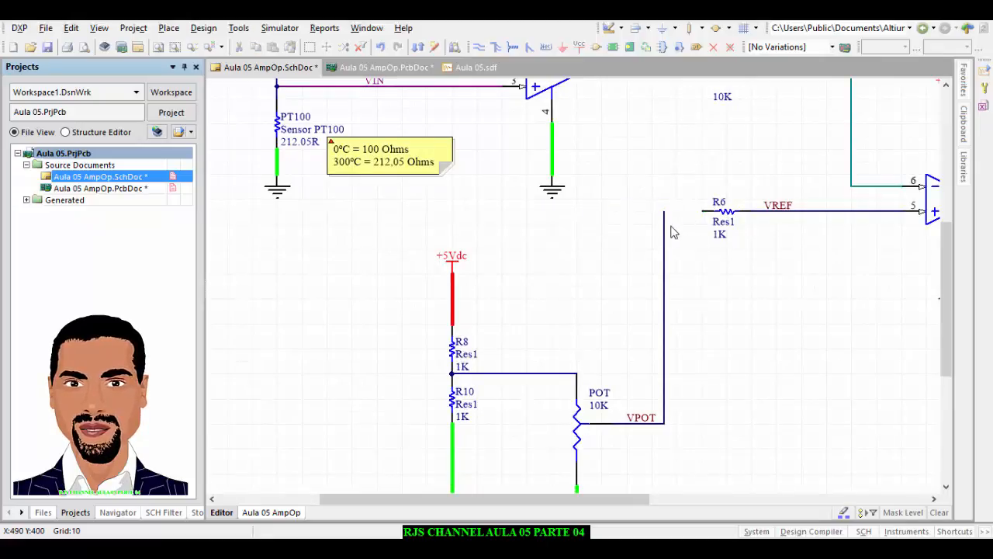
click(665, 215)
drag(665, 212, 703, 212)
click(697, 260)
ctrl+scroll(697, 266, down, 3)
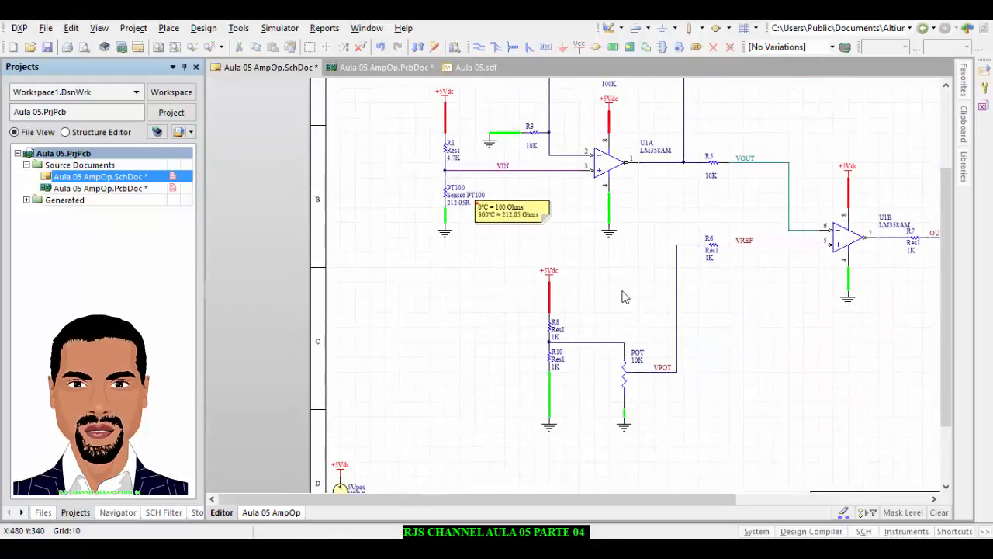
- Create an engineering change order for Aula 05 AmpOp.PcbDoc, validate its changes, and close it without executing them
click(203, 28)
click(213, 45)
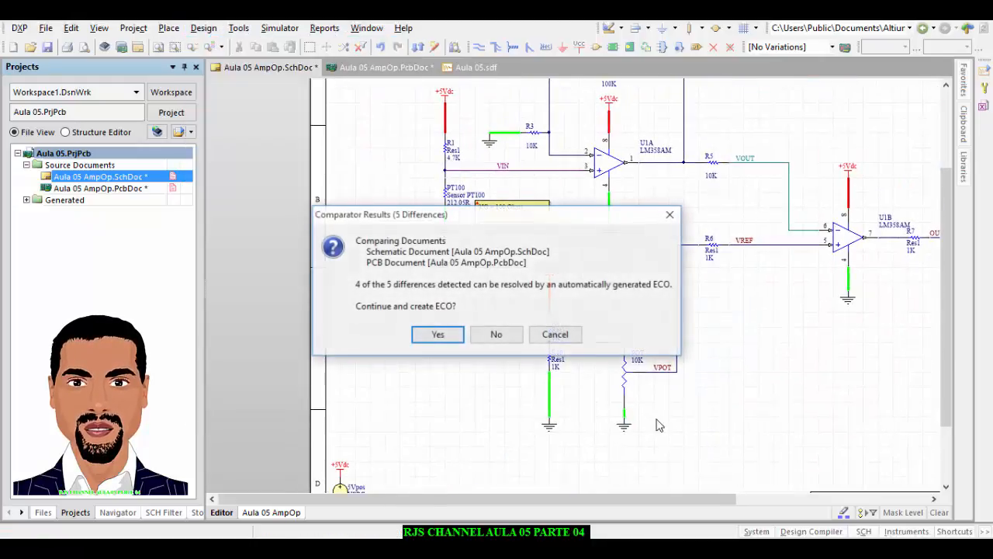
click(437, 335)
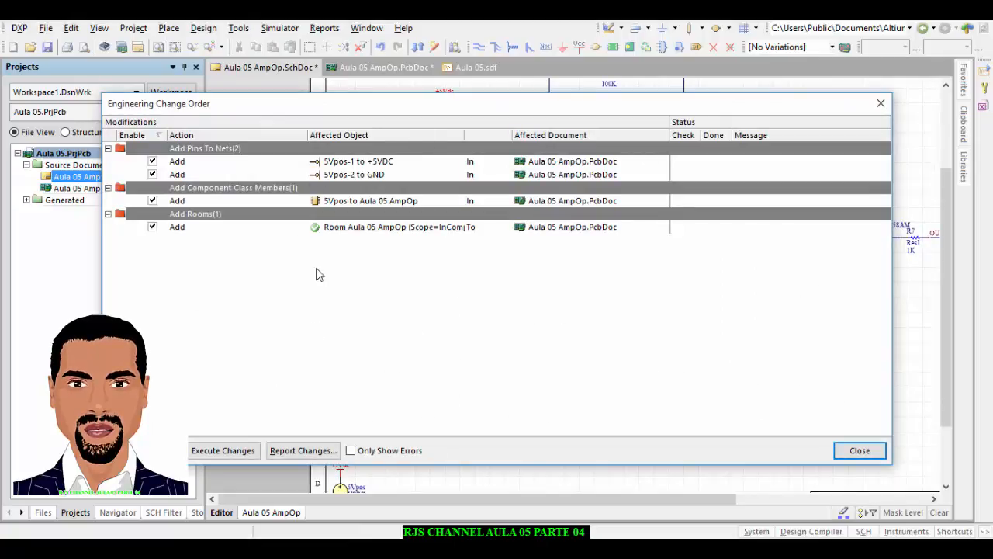
click(146, 450)
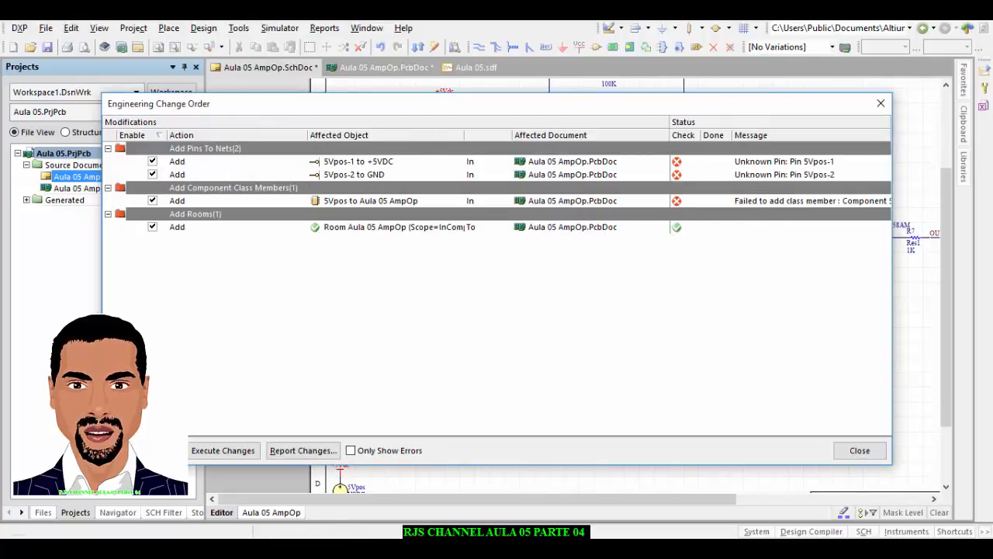
click(878, 450)
- Delete the 5Vpos VSRC source with its +5Vdc power port and ground symbol from the schematic
click(560, 361)
middle_drag(496, 354, 497, 365)
right_drag(422, 404, 439, 334)
ctrl+scroll(428, 400, up, 2)
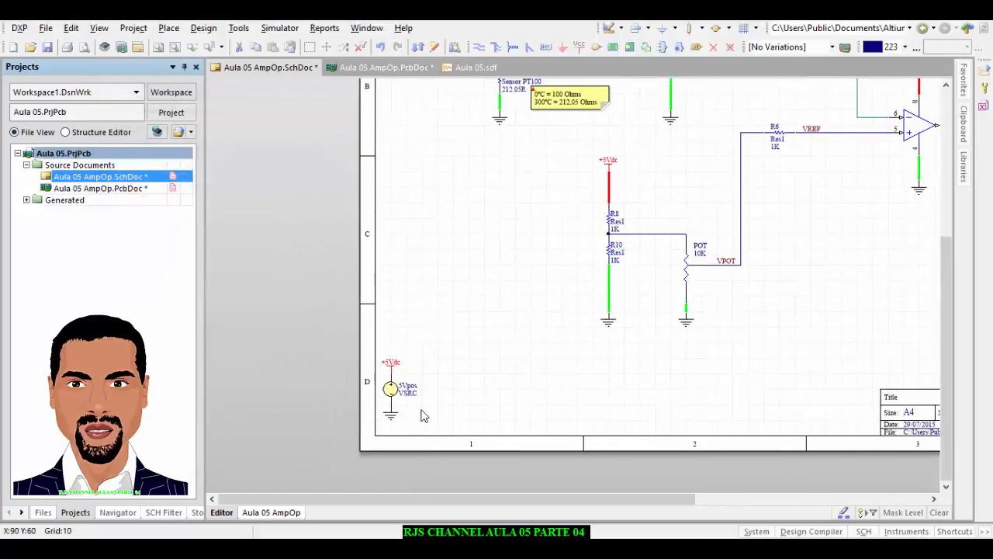
drag(429, 420, 379, 350)
key(Delete)
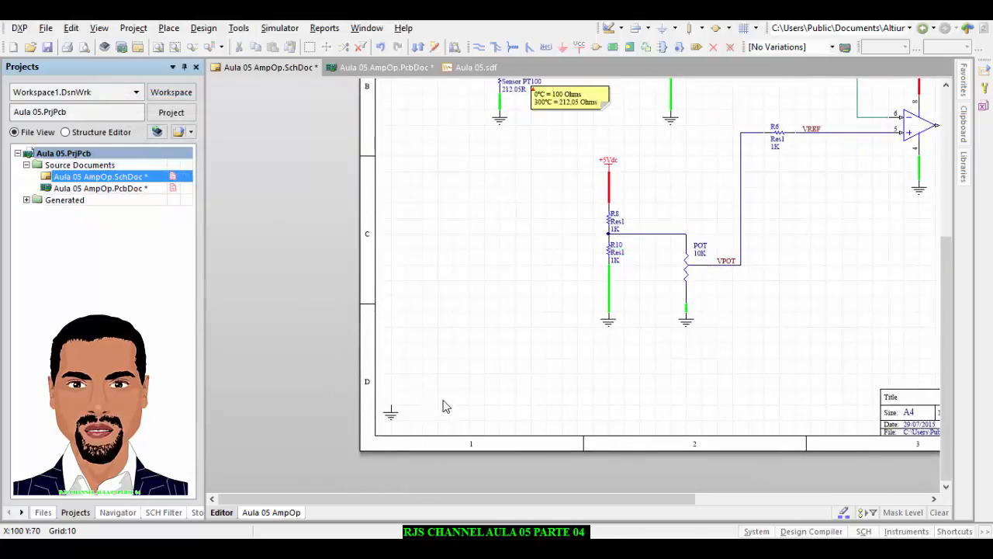
click(393, 416)
key(Delete)
- Update Aula 05 AmpOp.PcbDoc through a new engineering change order, excluding the addition of room Aula 05 AmpOp
middle_drag(554, 328, 554, 331)
right_drag(764, 287, 655, 393)
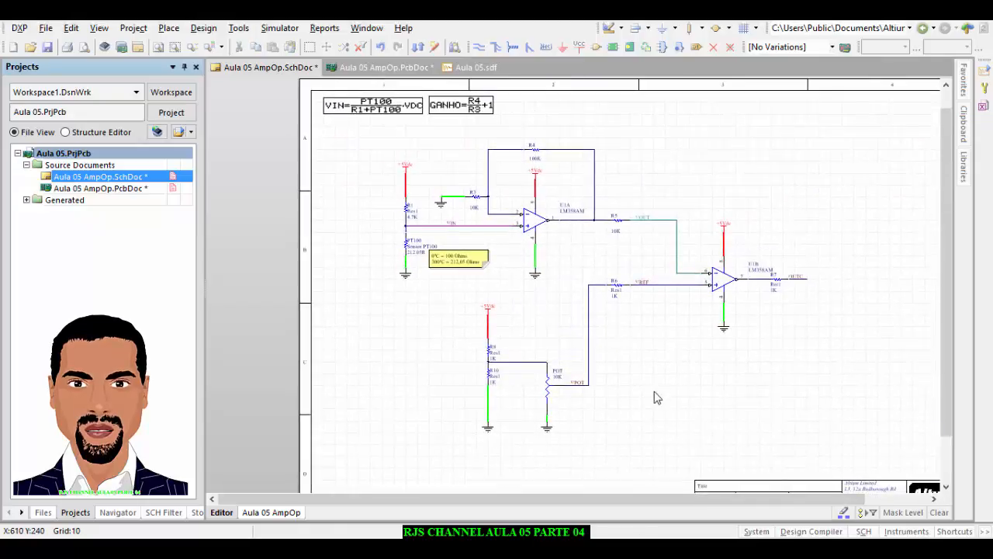
middle_drag(563, 393, 564, 363)
right_drag(565, 362, 534, 360)
middle_drag(525, 322, 525, 343)
right_drag(524, 344, 507, 379)
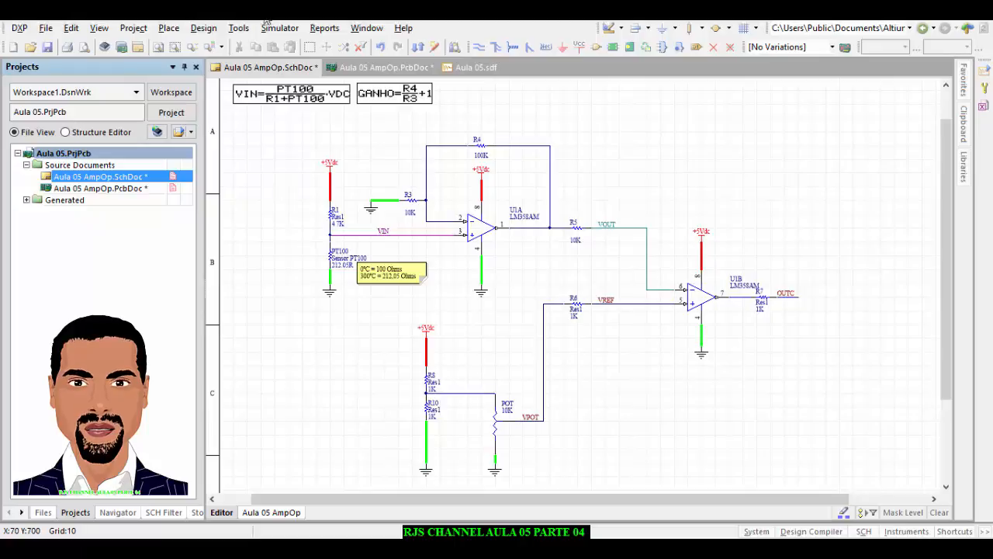
click(203, 28)
click(256, 42)
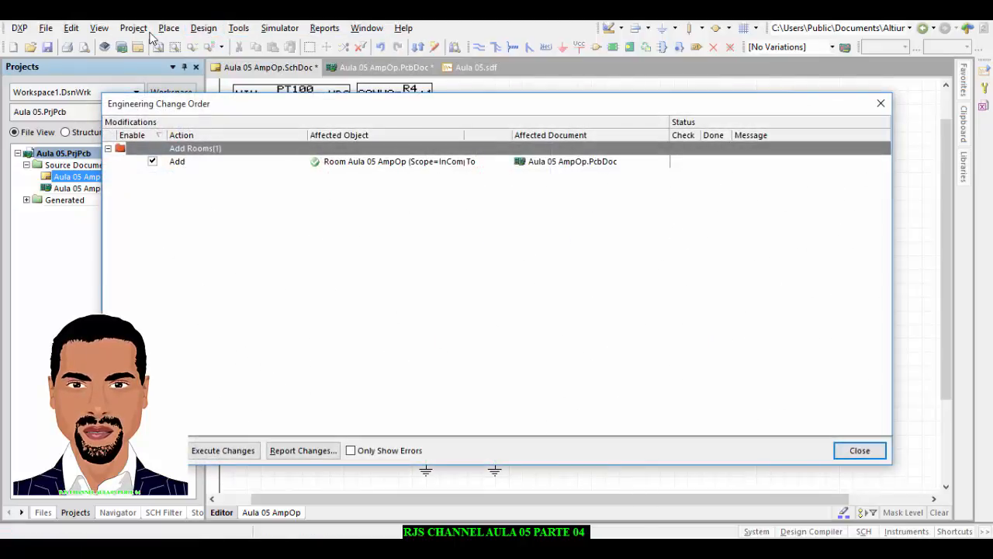
click(153, 162)
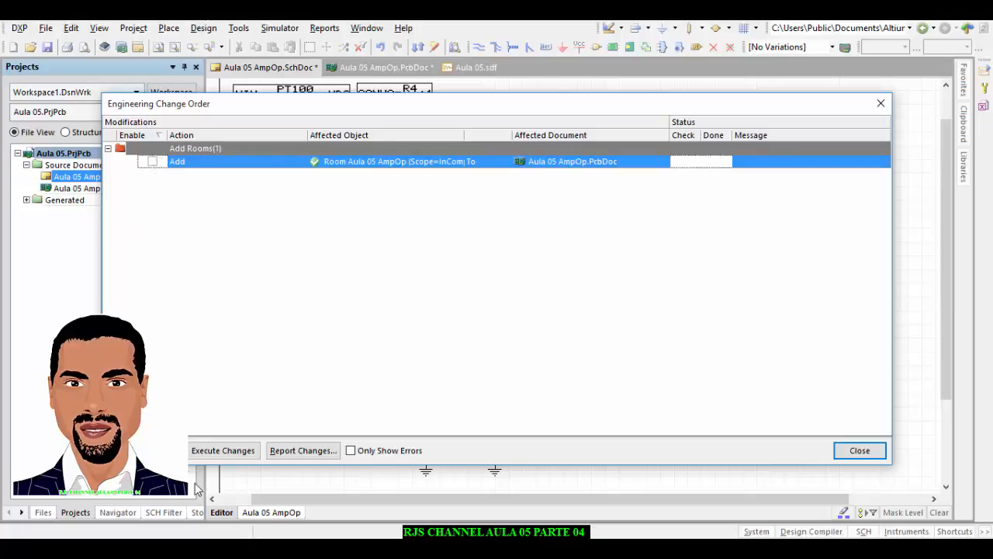
click(223, 450)
click(858, 451)
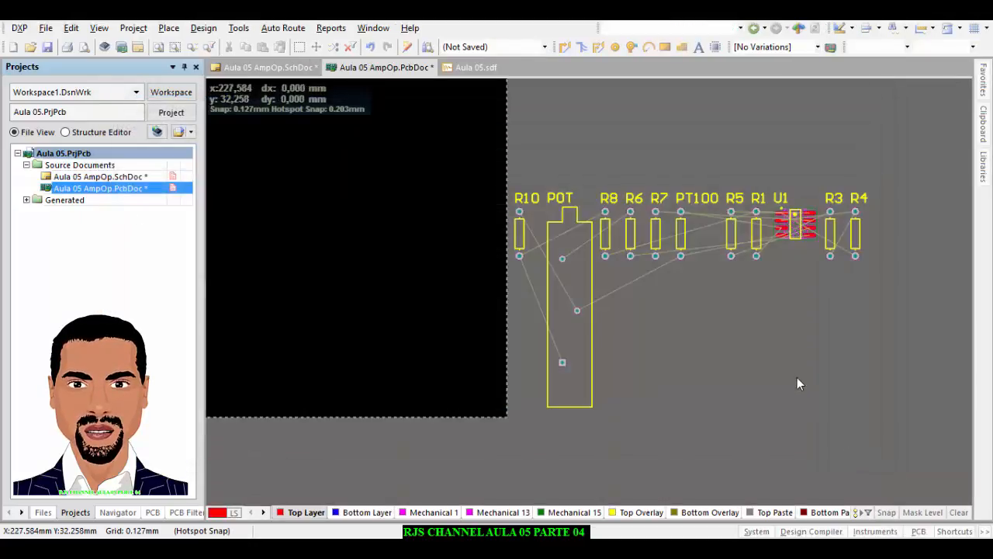
- Examine the net names at the POT and R6 pads on the PCB and compare them with the schematic's VPOT wiring
ctrl+scroll(554, 280, up, 2)
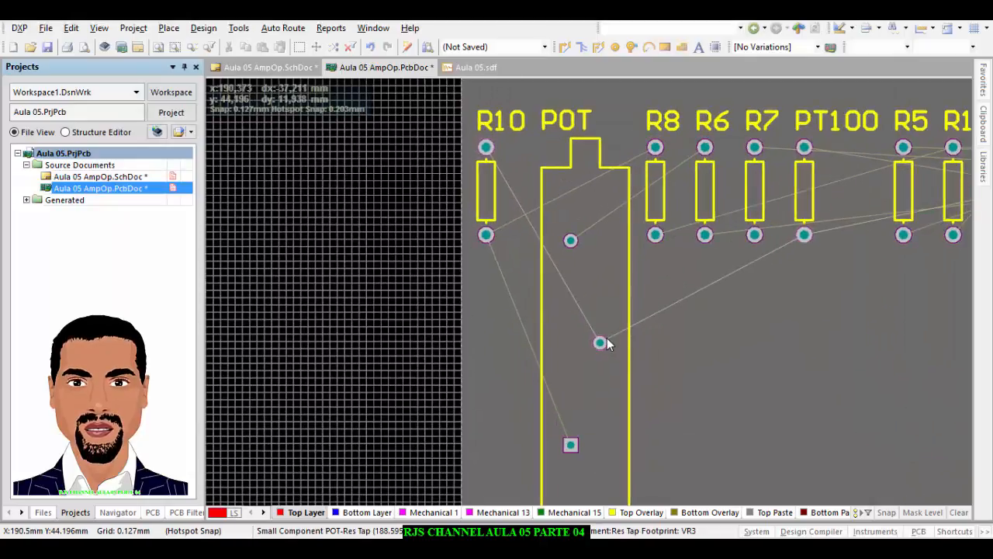
ctrl+scroll(585, 344, up, 4)
ctrl+scroll(585, 344, up, 1)
ctrl+scroll(585, 344, down, 6)
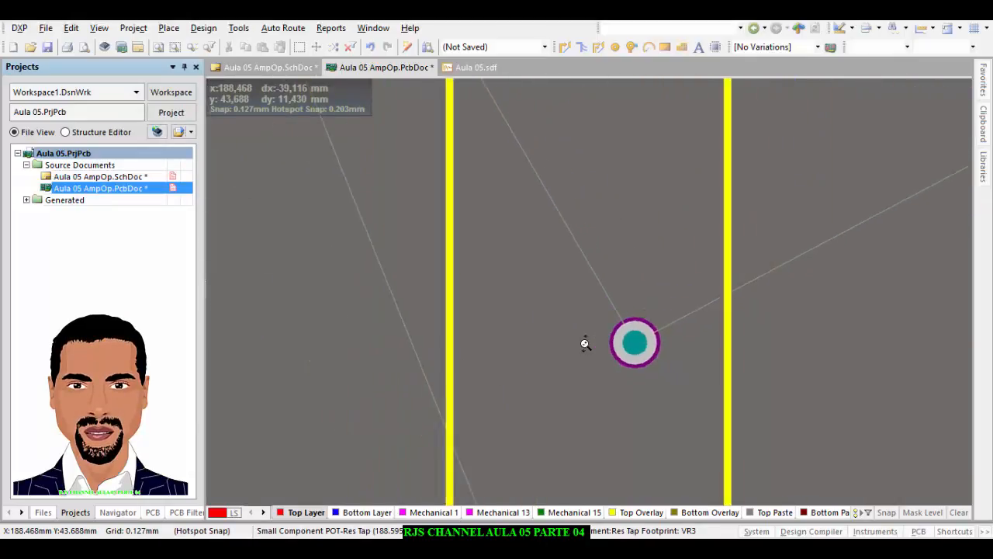
ctrl+scroll(597, 342, up, 4)
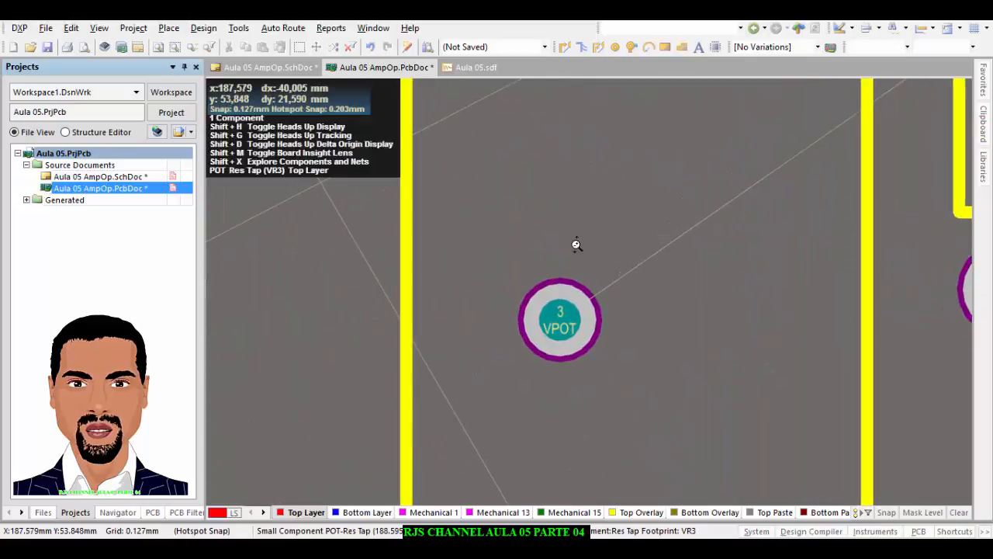
ctrl+scroll(581, 287, down, 2)
ctrl+scroll(581, 287, up, 2)
ctrl+scroll(581, 287, down, 5)
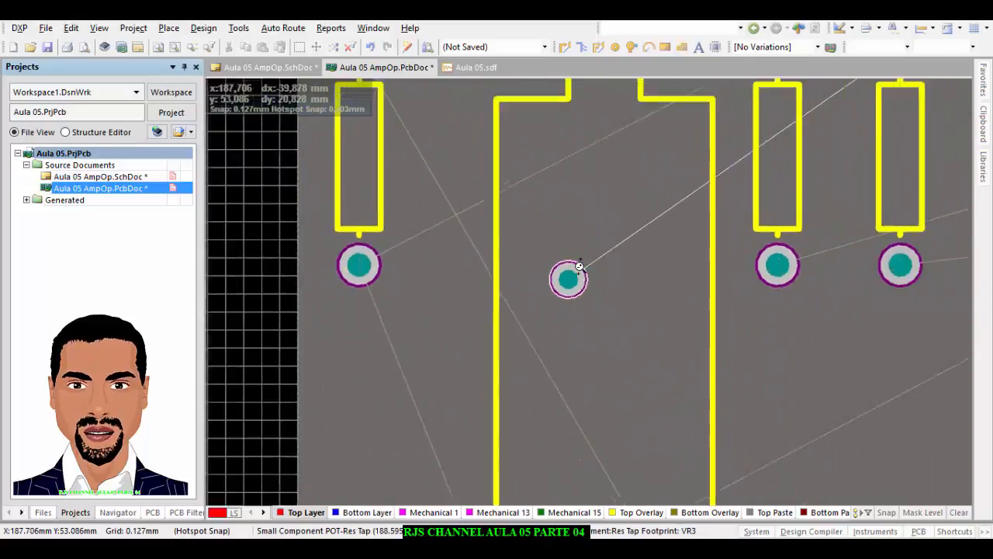
ctrl+scroll(721, 163, up, 4)
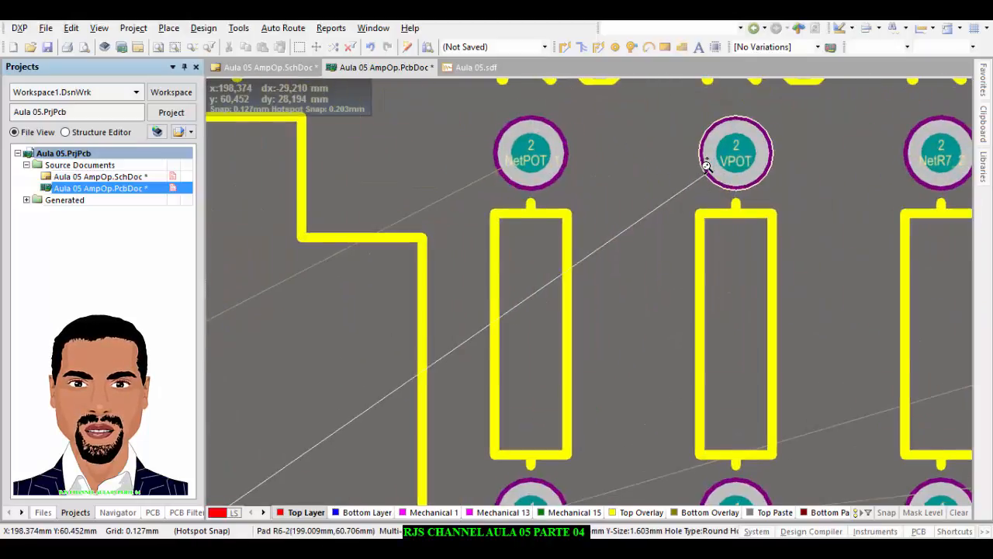
ctrl+scroll(722, 159, down, 2)
click(265, 68)
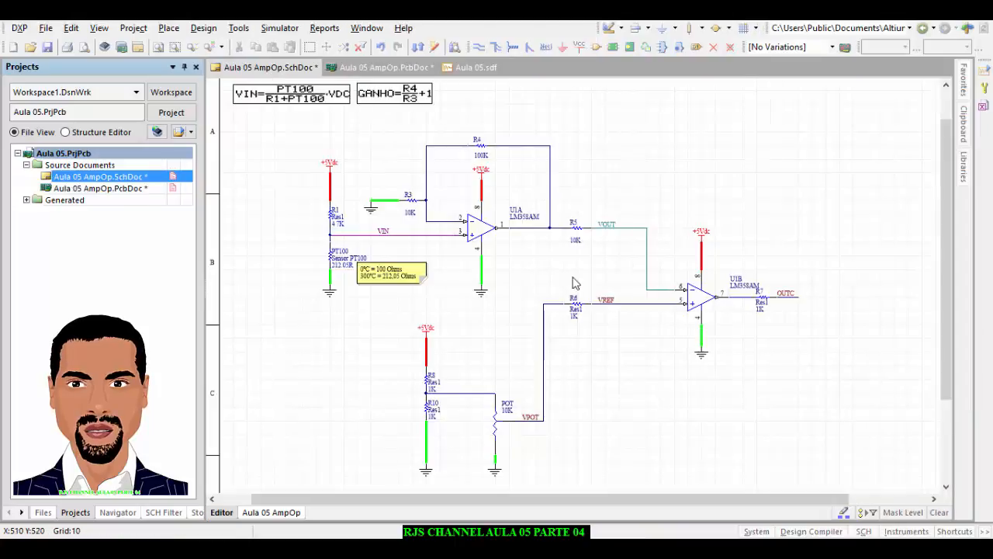
ctrl+scroll(450, 345, up, 2)
ctrl+scroll(572, 169, down, 2)
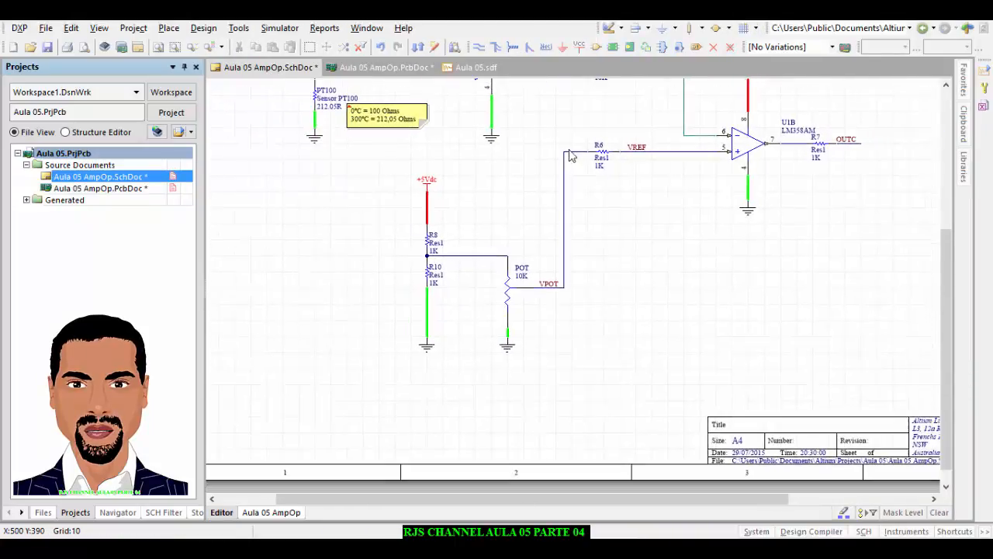
- Move the whole circuit slightly to the right on the sheet, leaving the formulas in place, and save the schematic
right_drag(633, 250, 532, 454)
ctrl+scroll(569, 302, down, 3)
right_drag(581, 295, 597, 271)
right_drag(673, 270, 660, 244)
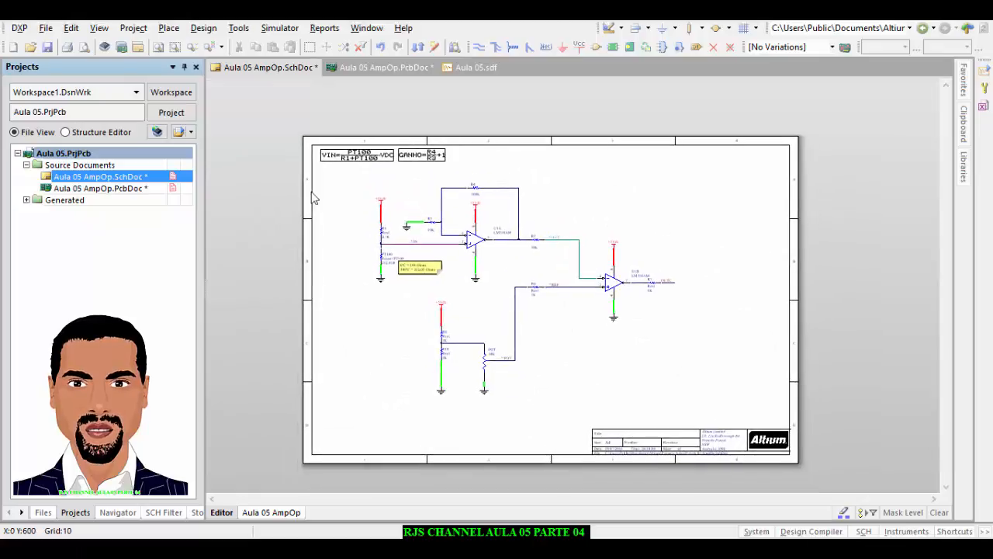
drag(344, 168, 694, 421)
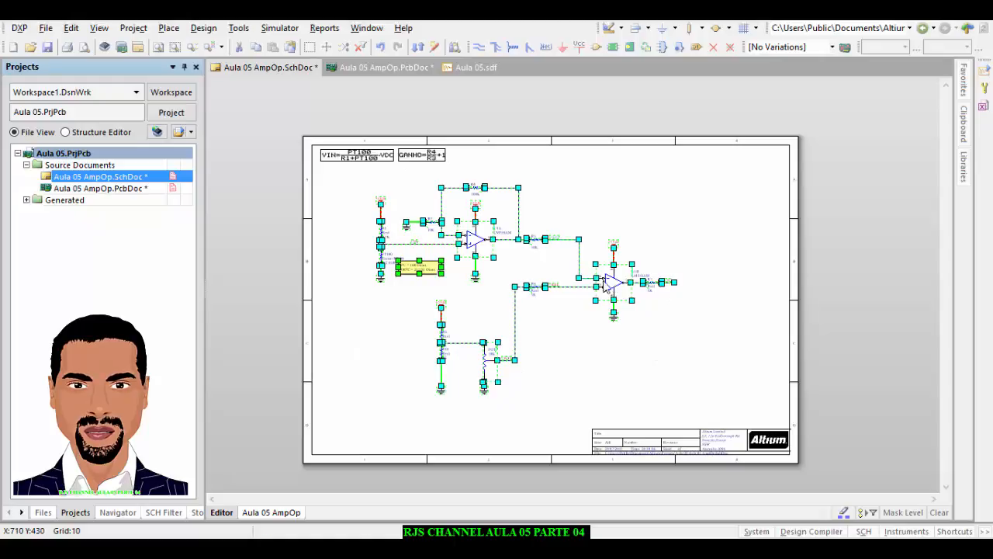
mouse_move(606, 286)
mouse_down()
mouse_move(633, 305)
mouse_move(643, 359)
mouse_up()
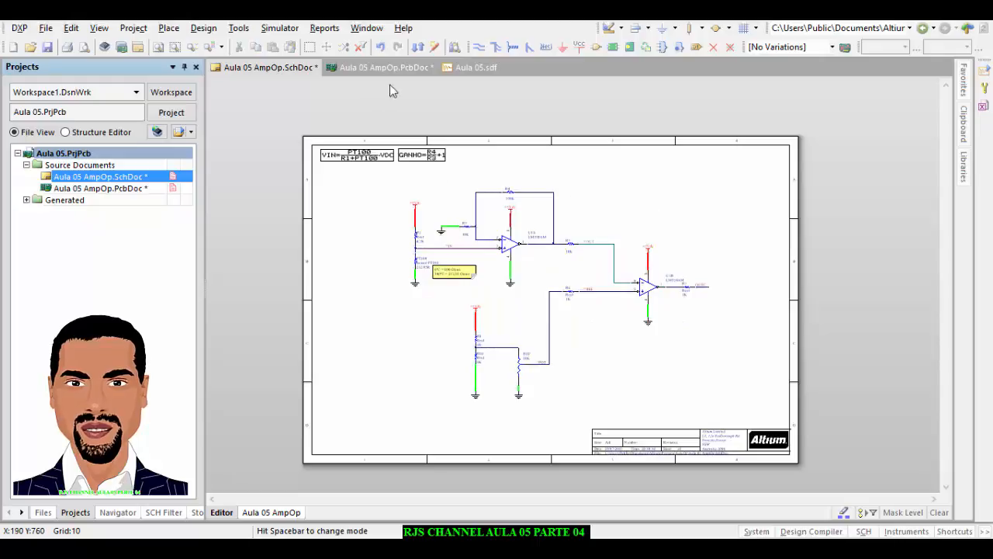
click(47, 47)
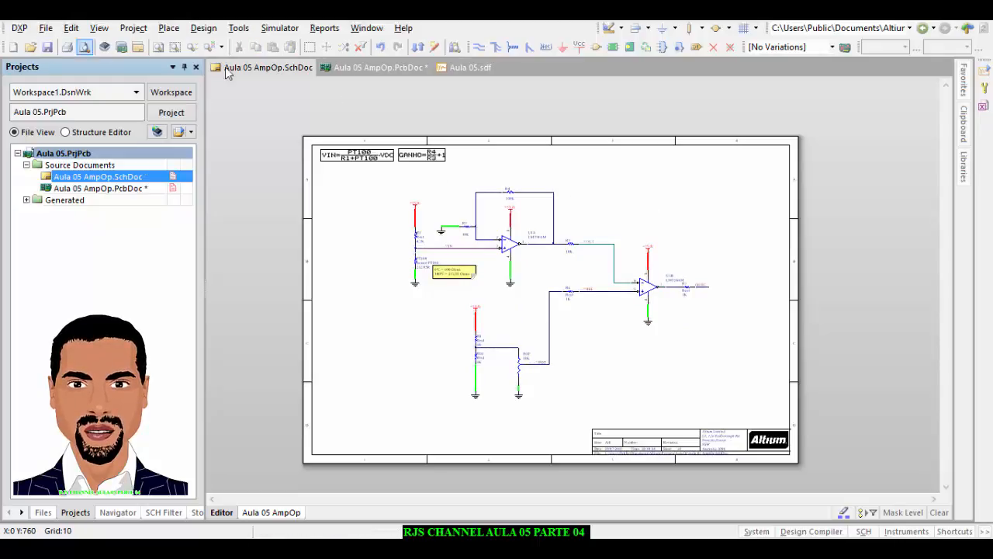
- Set the relative origin of Aula 05 AmpOp.PcbDoc at the lower-left corner of the board
ctrl+scroll(590, 307, up, 2)
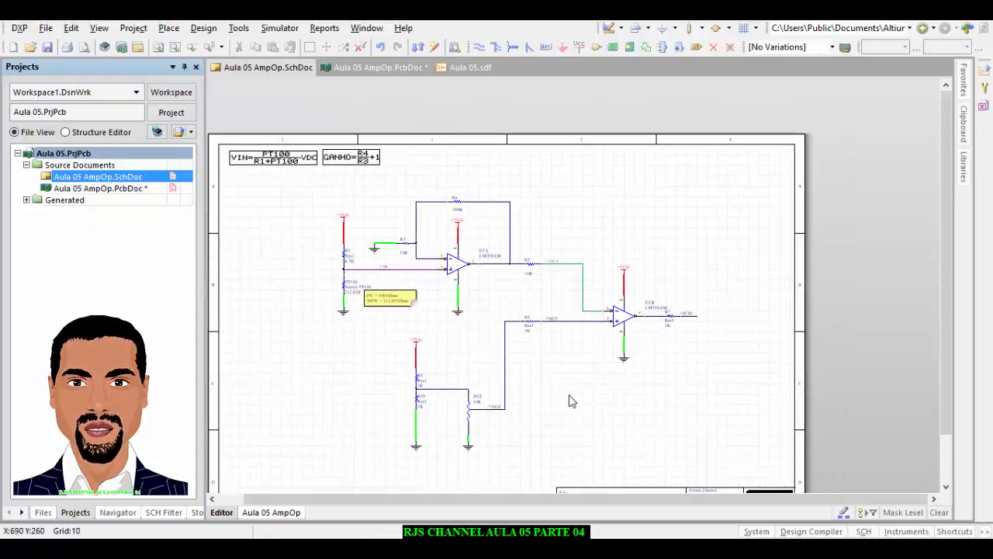
click(353, 72)
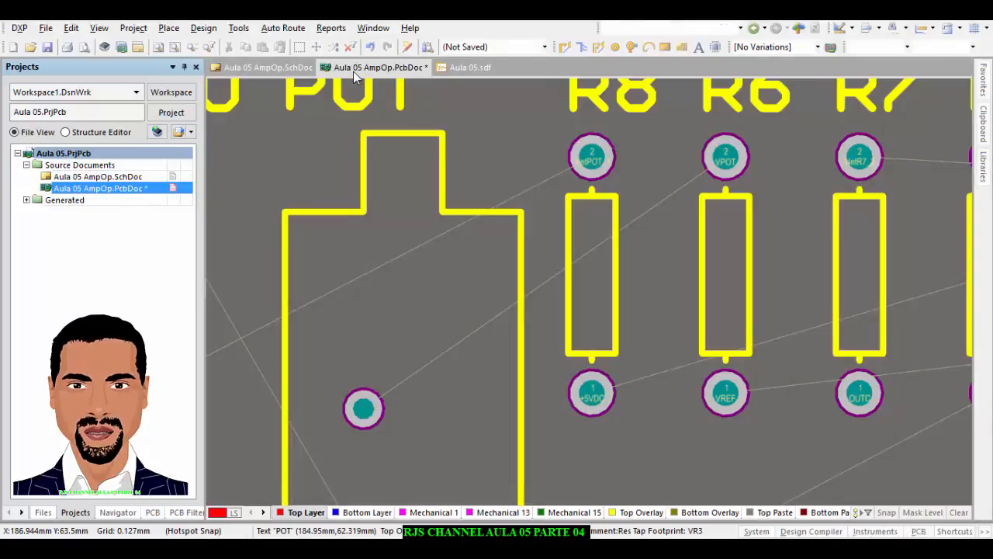
ctrl+scroll(624, 335, down, 5)
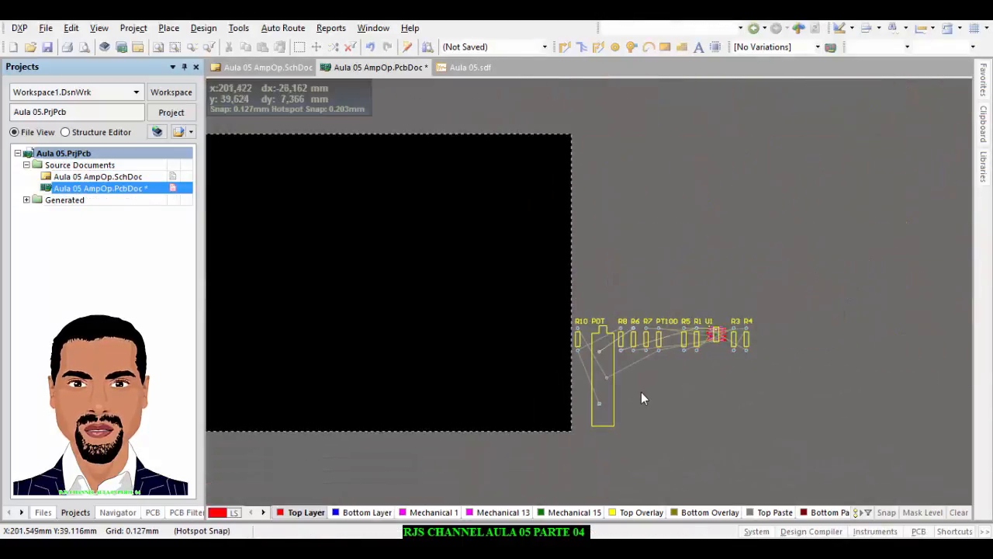
right_drag(410, 403, 536, 403)
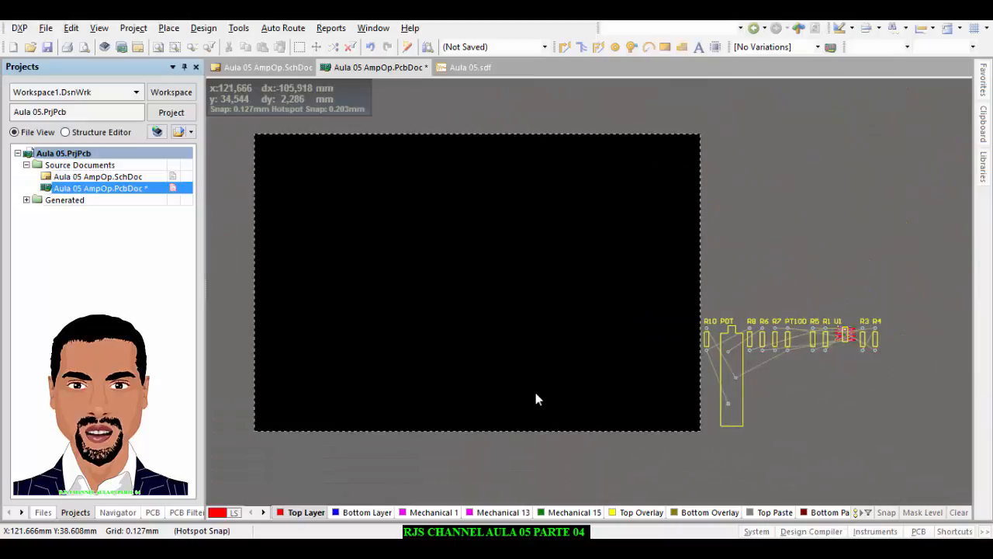
click(852, 405)
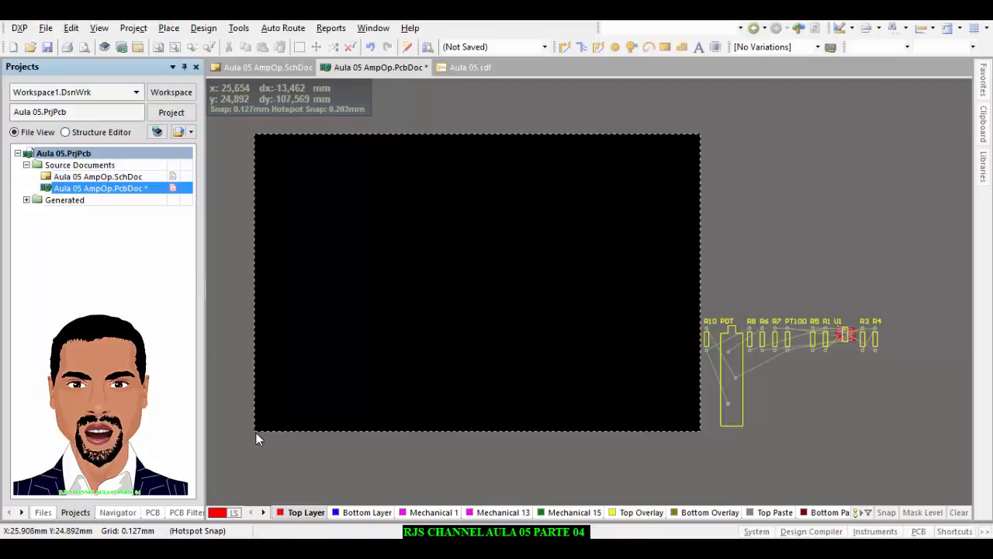
click(72, 29)
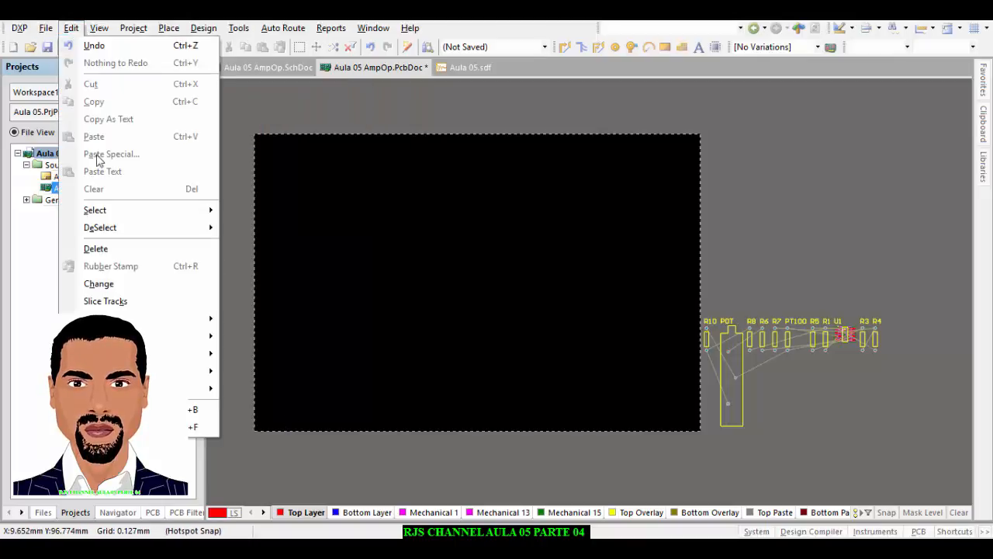
mouse_move(207, 354)
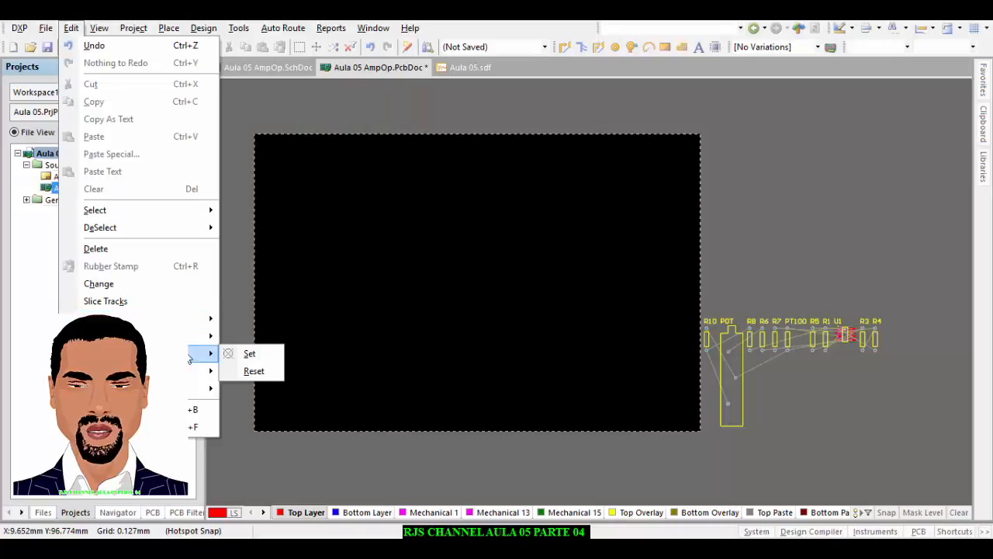
click(247, 354)
ctrl+scroll(256, 434, up, 3)
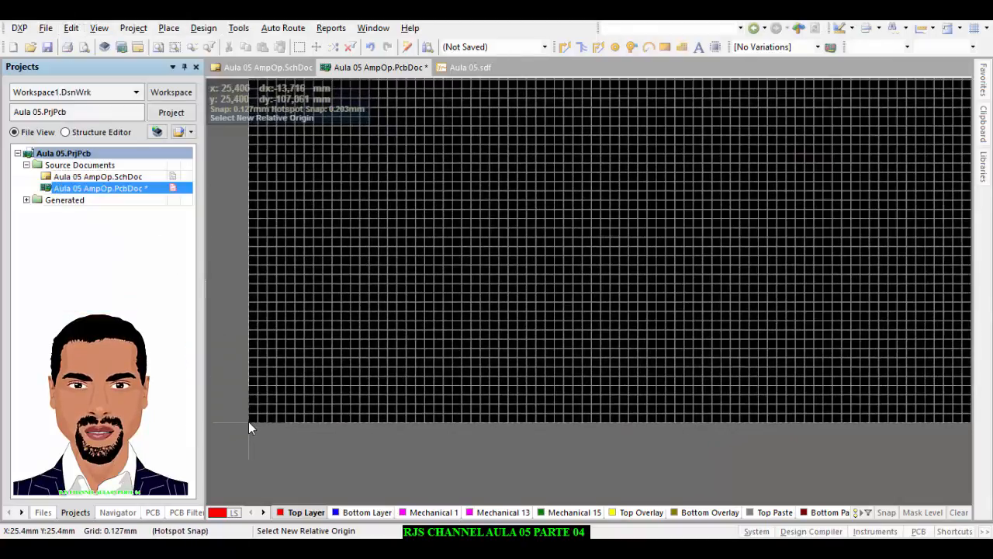
ctrl+scroll(249, 424, up, 4)
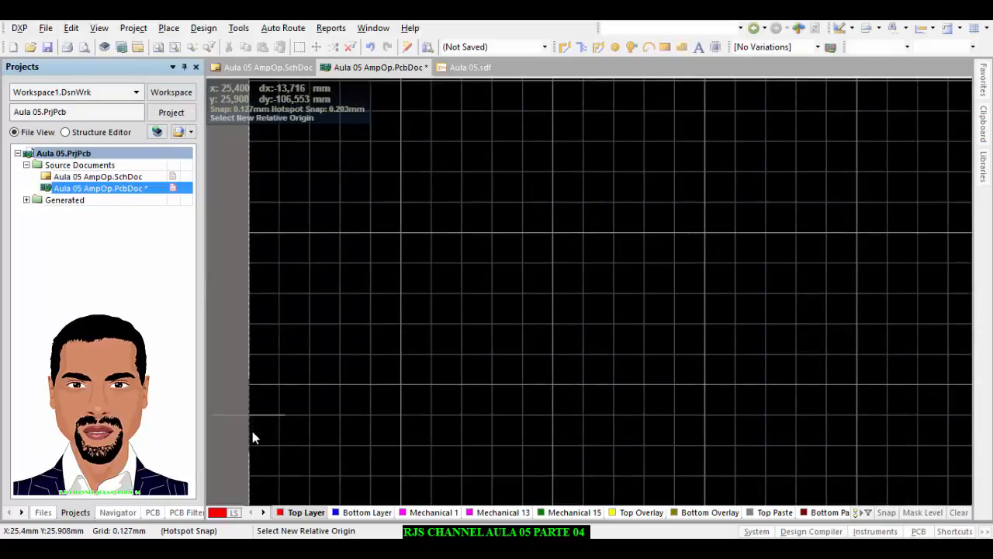
click(250, 362)
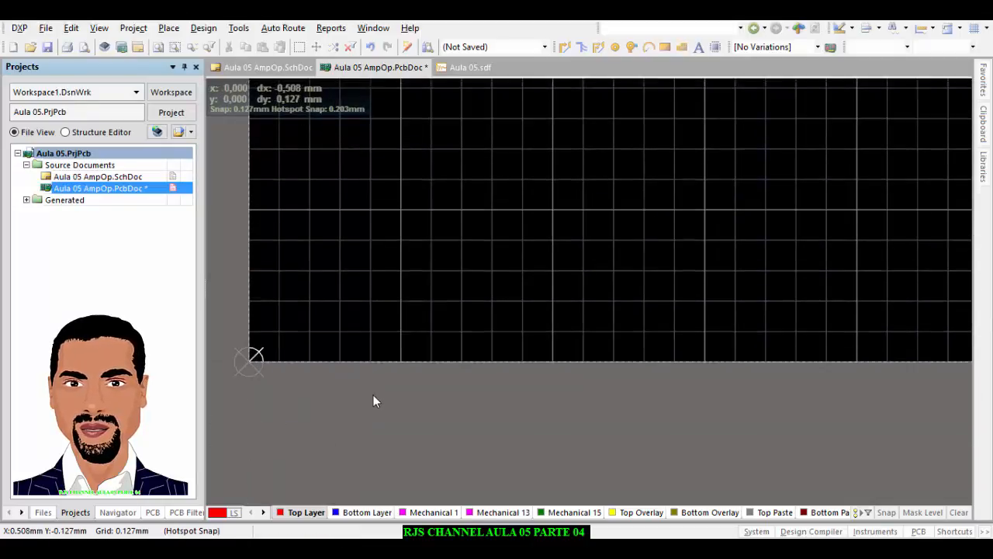
ctrl+scroll(462, 301, down, 3)
ctrl+scroll(499, 455, down, 5)
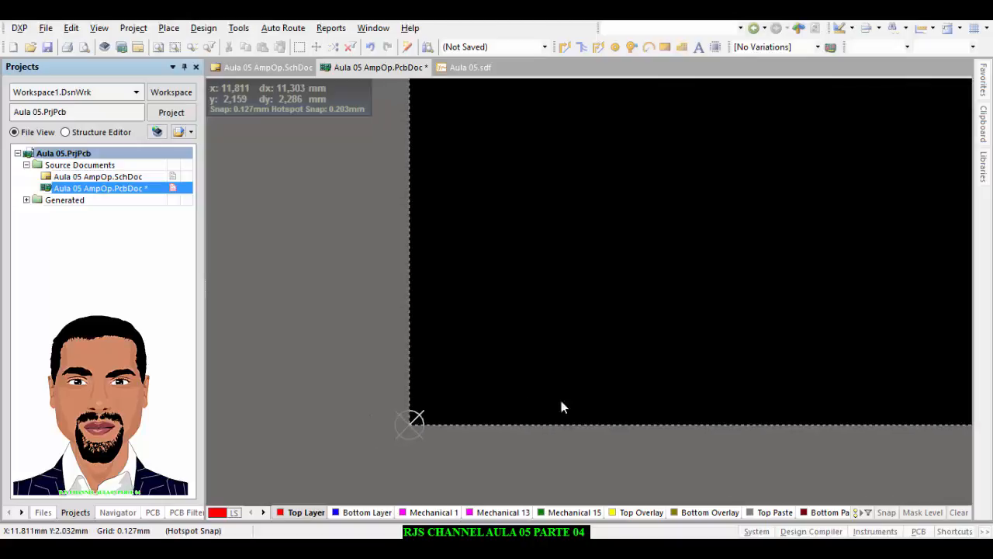
right_drag(919, 330, 564, 349)
ctrl+scroll(566, 349, down, 5)
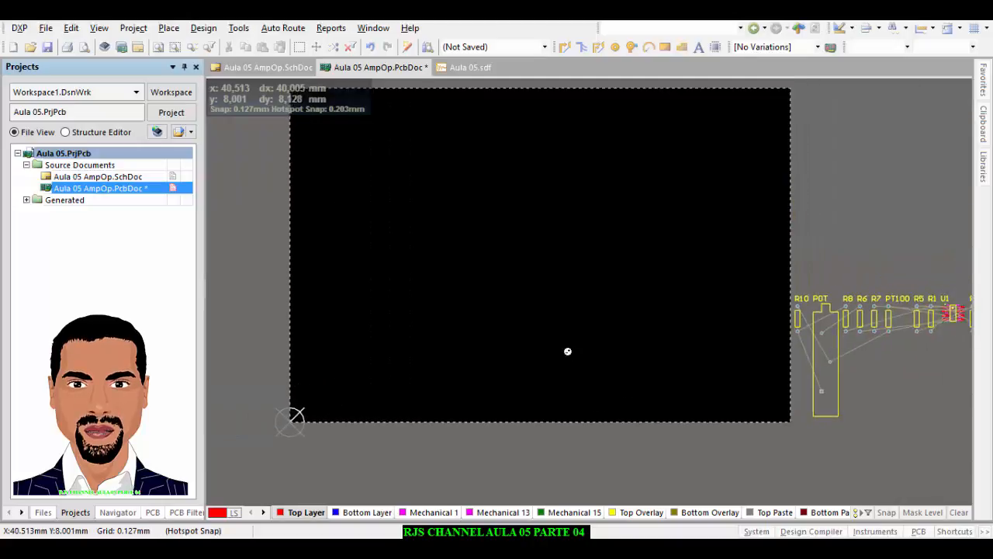
- Move all the components from outside the board outline onto the board, near its lower-left corner
right_drag(865, 426, 783, 419)
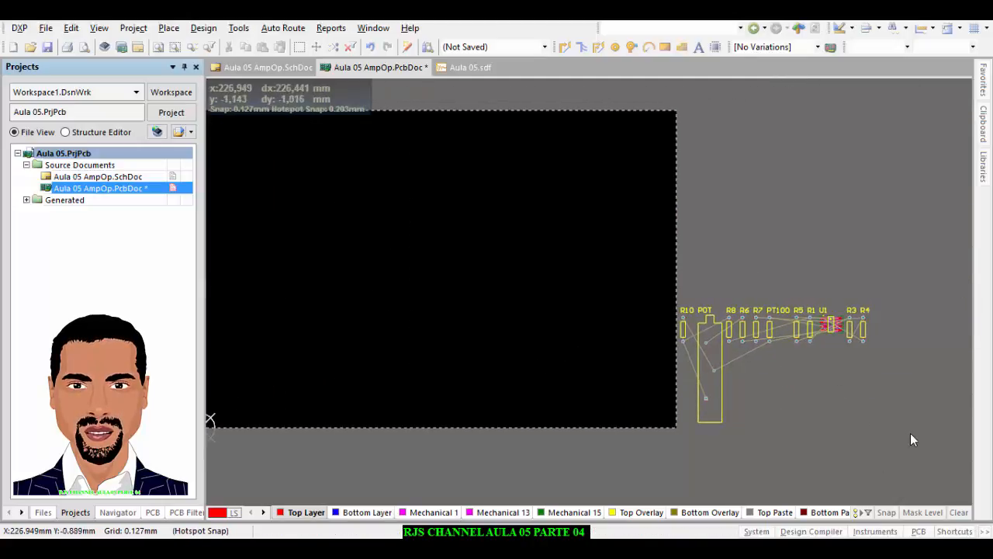
drag(917, 442, 615, 236)
drag(707, 361, 259, 341)
click(276, 376)
right_drag(309, 449, 471, 446)
ctrl+scroll(378, 454, up, 3)
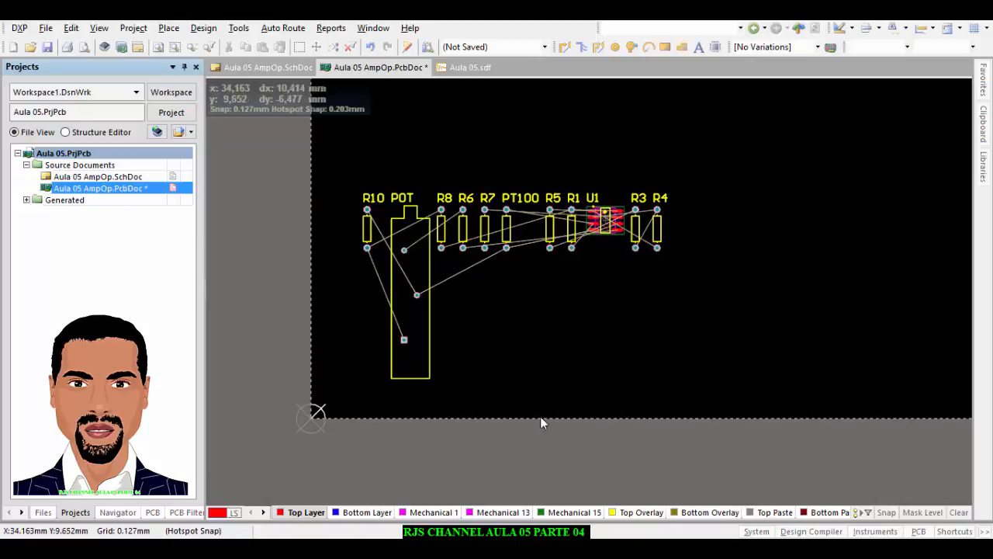
scroll(567, 438, up, 1)
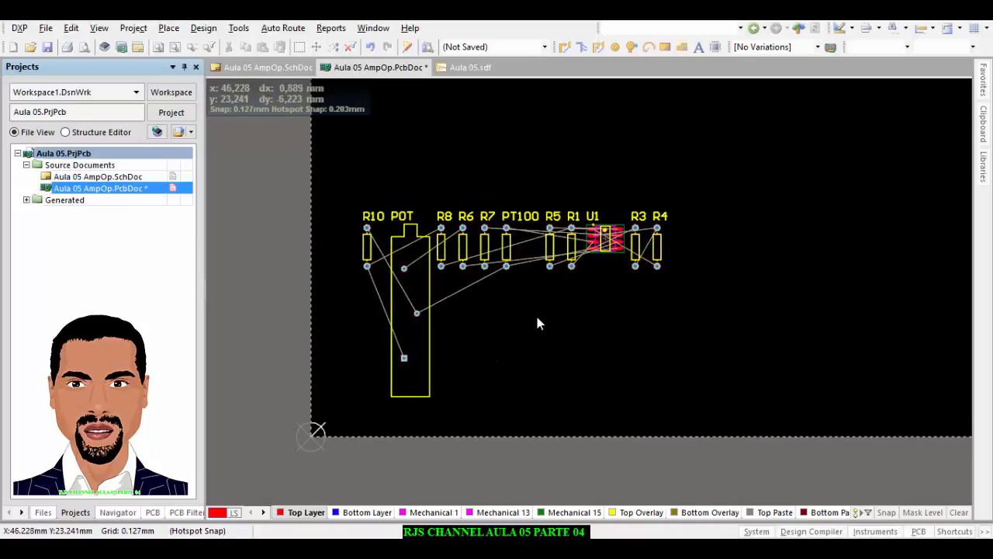
right_drag(511, 287, 497, 312)
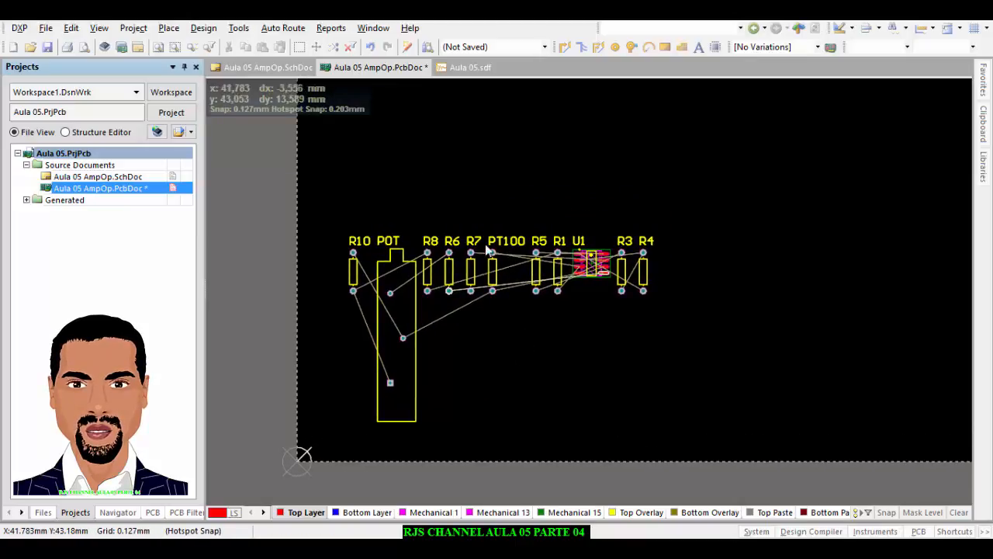
- Examine the pads and connection lines of the resistors, PT100 and U1 in the component row
ctrl+scroll(352, 248, up, 3)
ctrl+scroll(353, 253, down, 1)
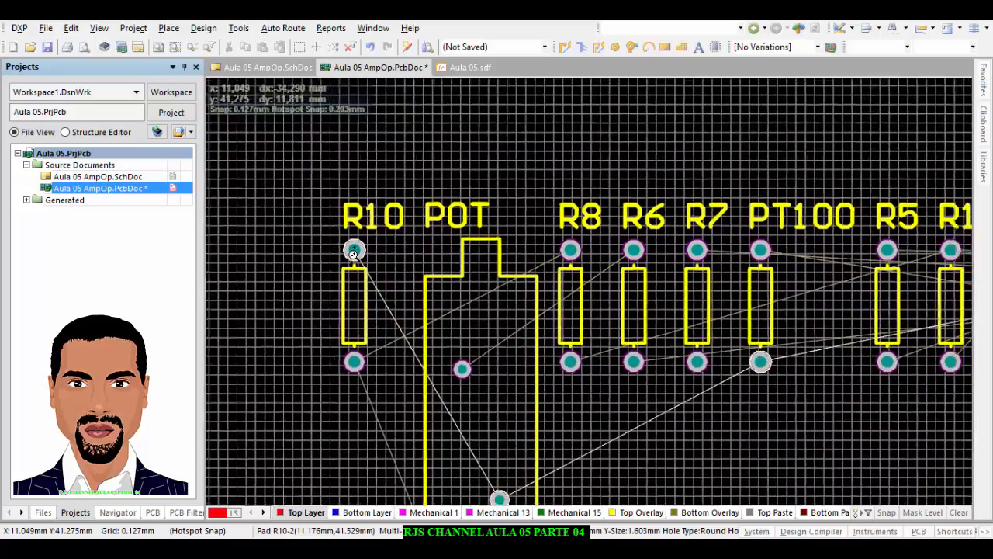
ctrl+scroll(354, 252, up, 2)
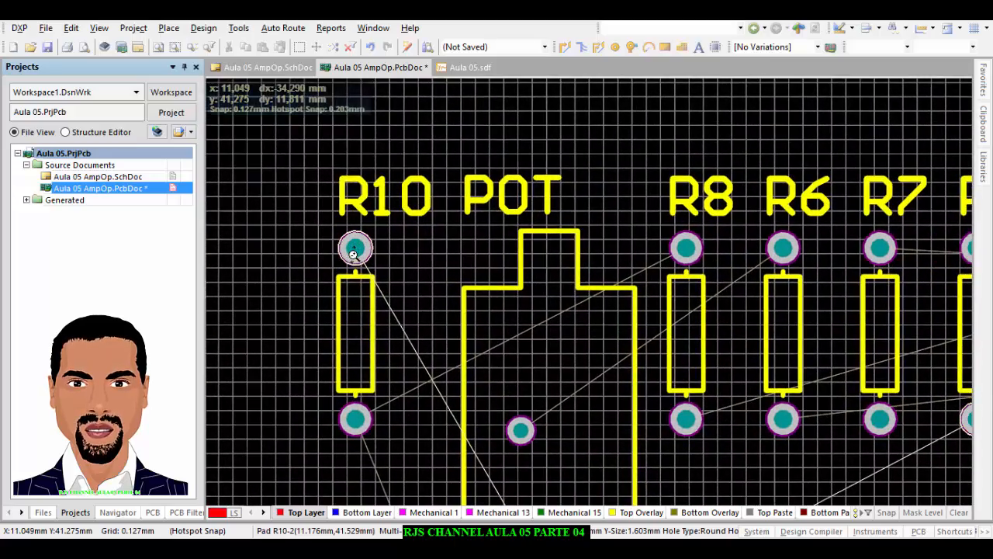
ctrl+scroll(353, 250, down, 3)
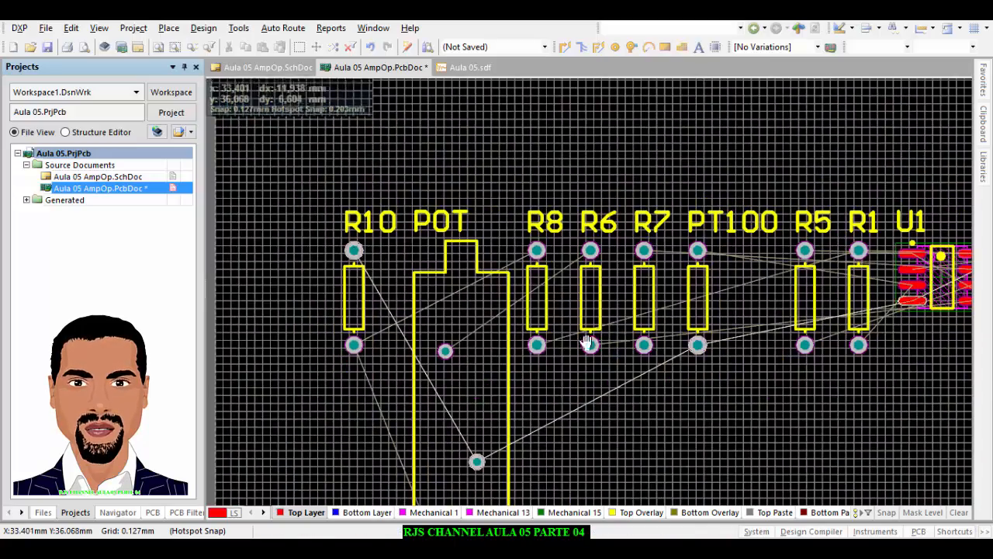
right_drag(588, 344, 448, 351)
right_drag(749, 305, 661, 315)
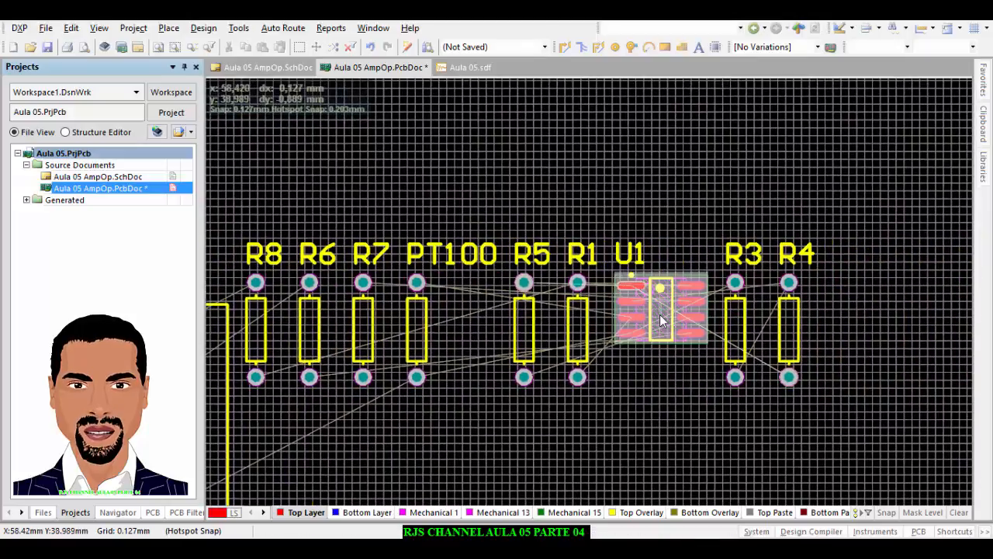
click(672, 387)
- Cross-probe op-amp U1A from the schematic to the PCB document and clear the resulting mask
click(238, 73)
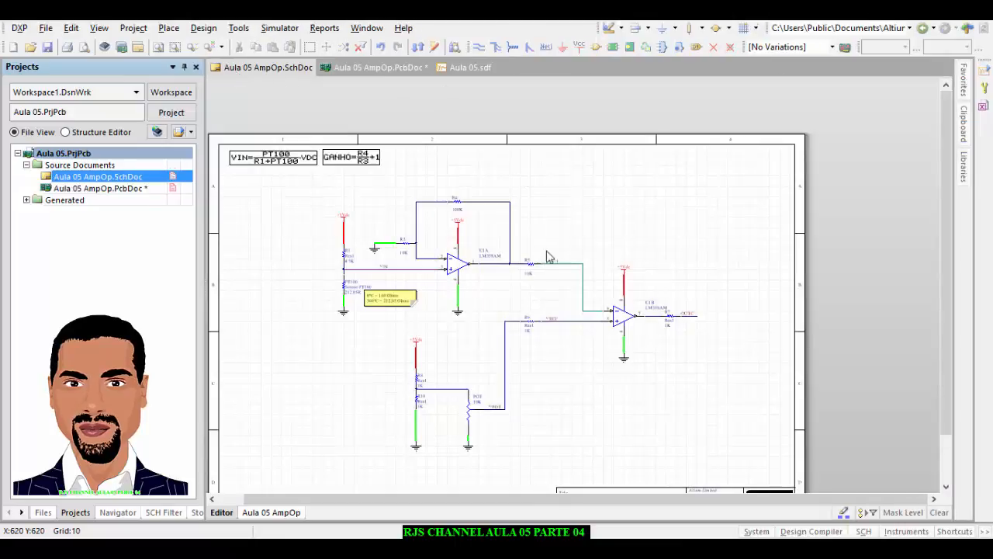
ctrl+scroll(454, 270, up, 5)
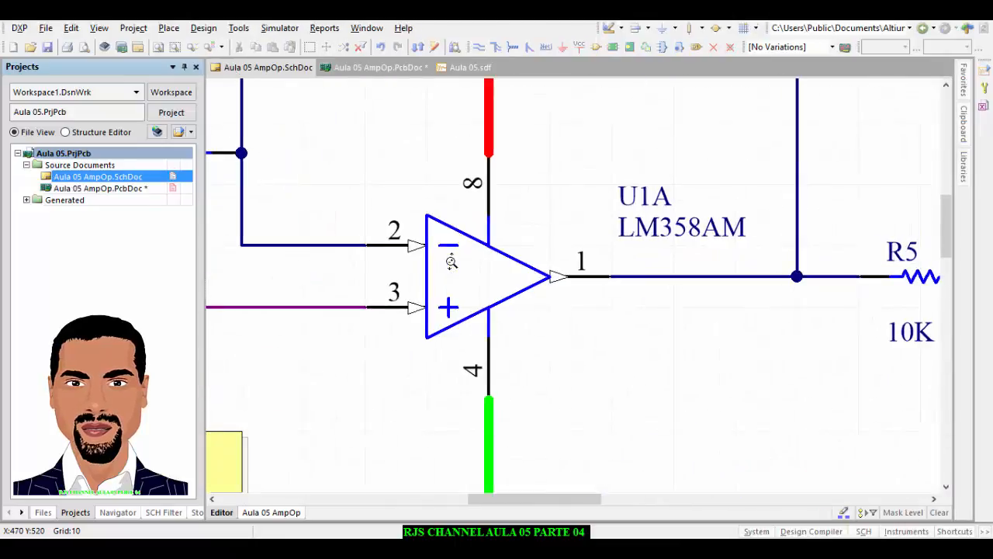
ctrl+scroll(452, 261, down, 5)
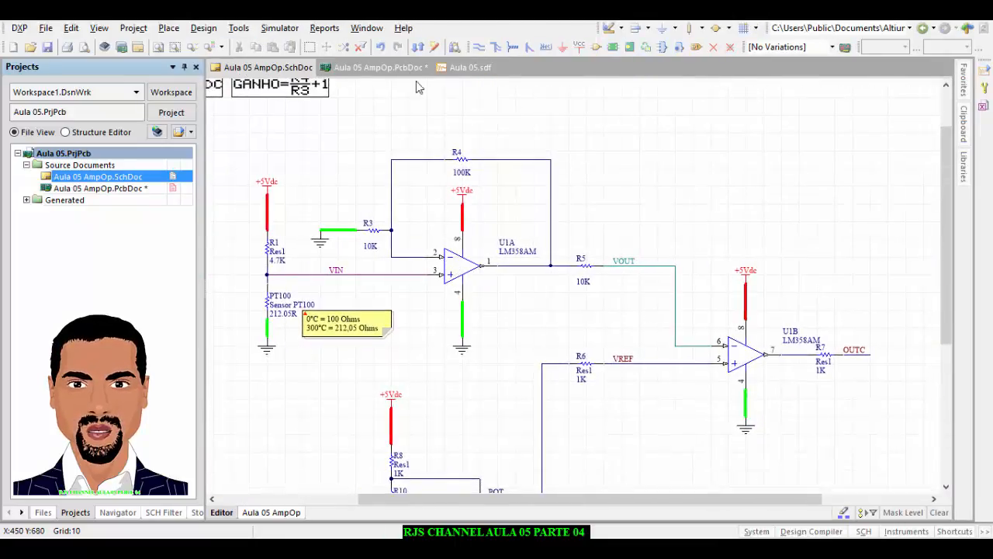
click(423, 49)
click(457, 269)
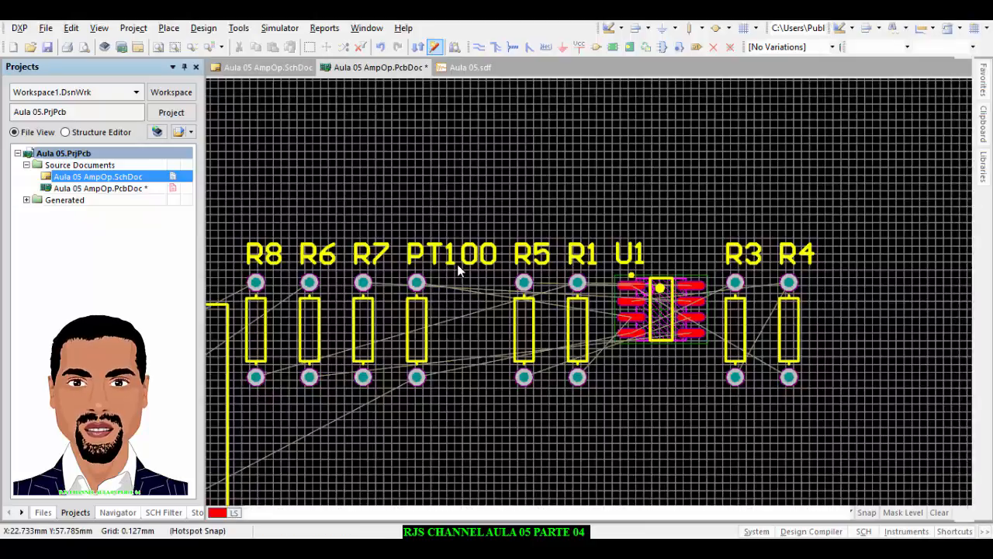
click(380, 68)
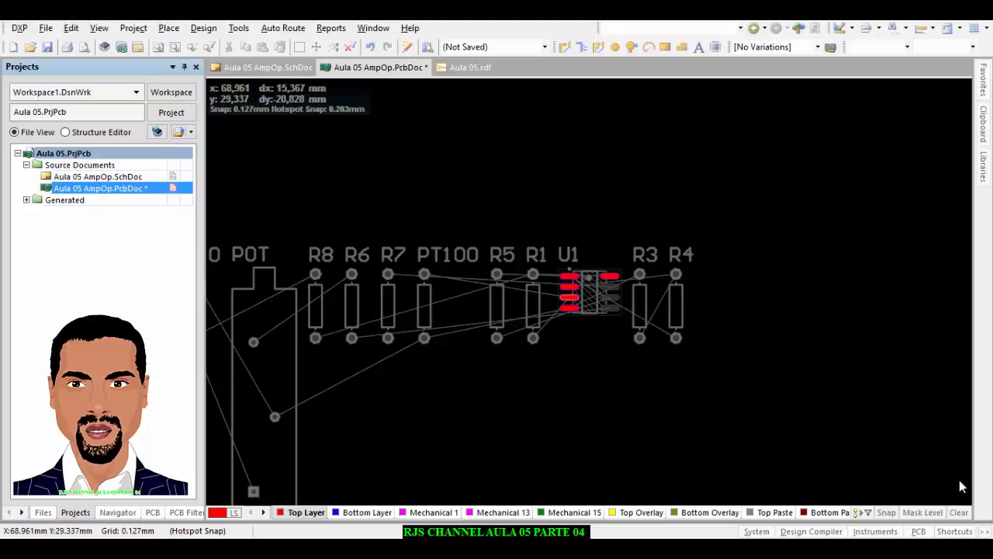
click(959, 513)
- Generate a PCB library from the footprints used in Aula 05 AmpOp.PcbDoc
ctrl+scroll(479, 352, down, 2)
right_drag(523, 365, 501, 349)
ctrl+scroll(561, 362, down, 1)
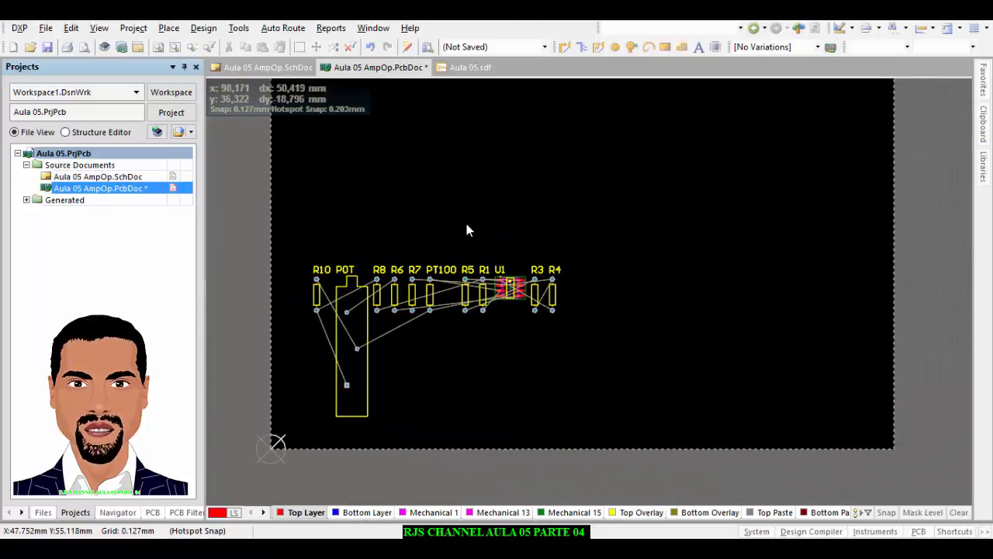
right_drag(453, 186, 441, 218)
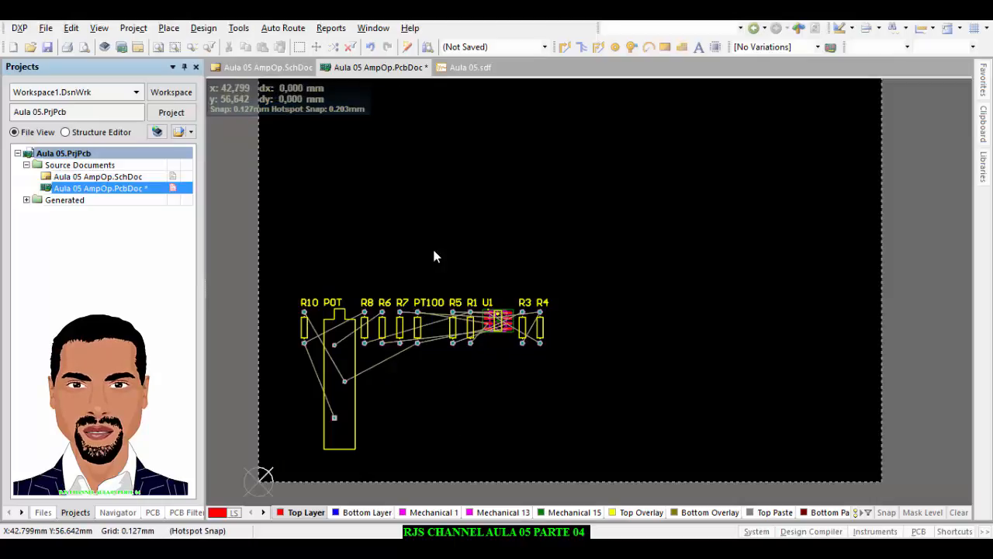
right_drag(432, 246, 450, 260)
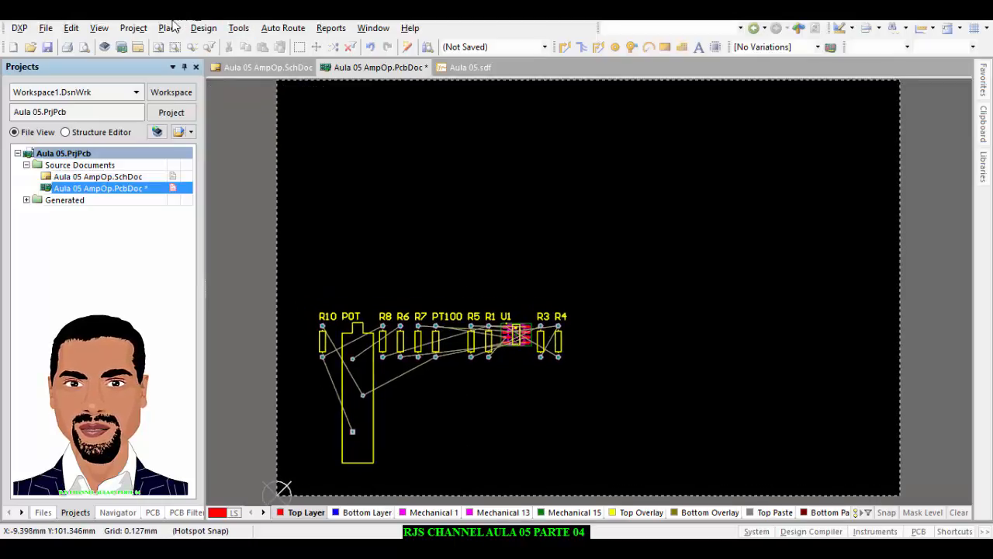
click(239, 28)
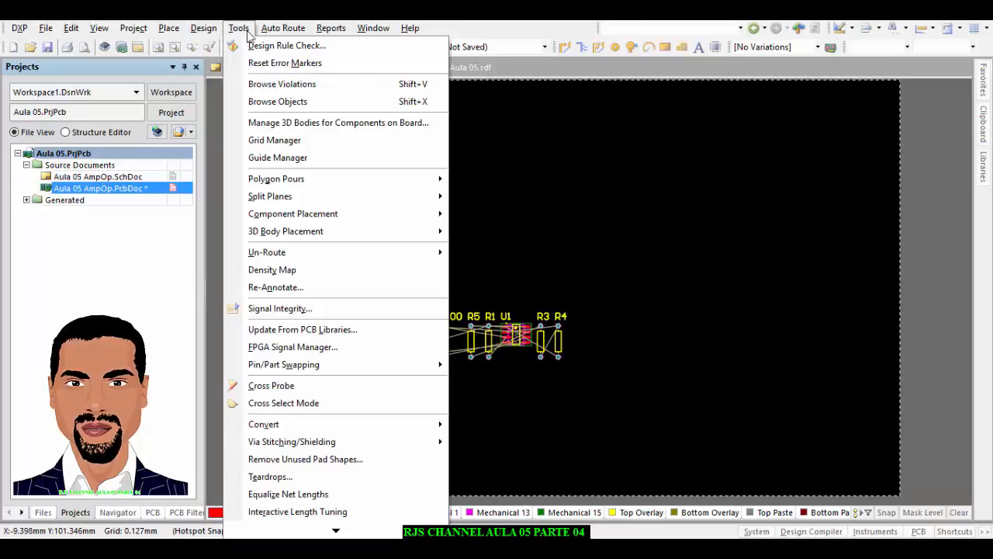
mouse_move(208, 30)
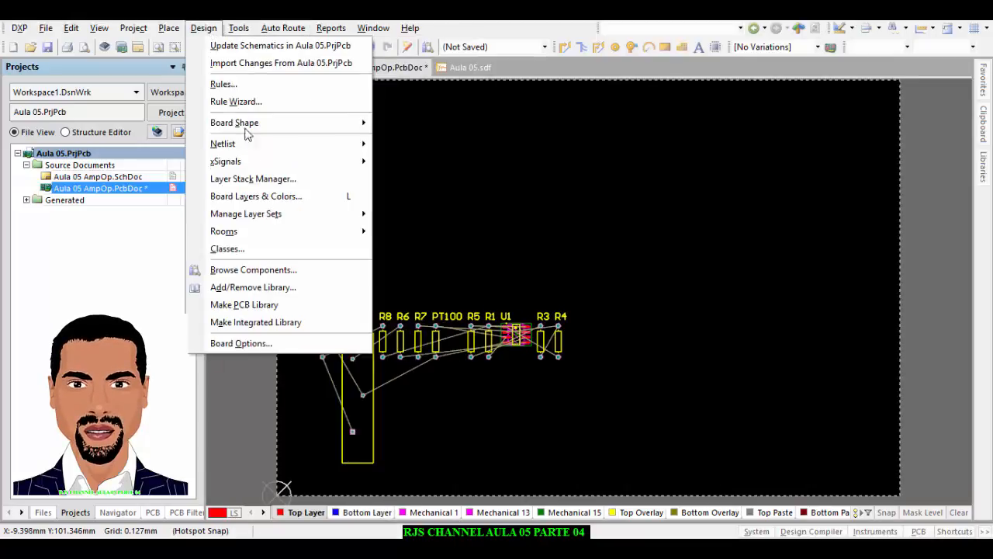
click(270, 307)
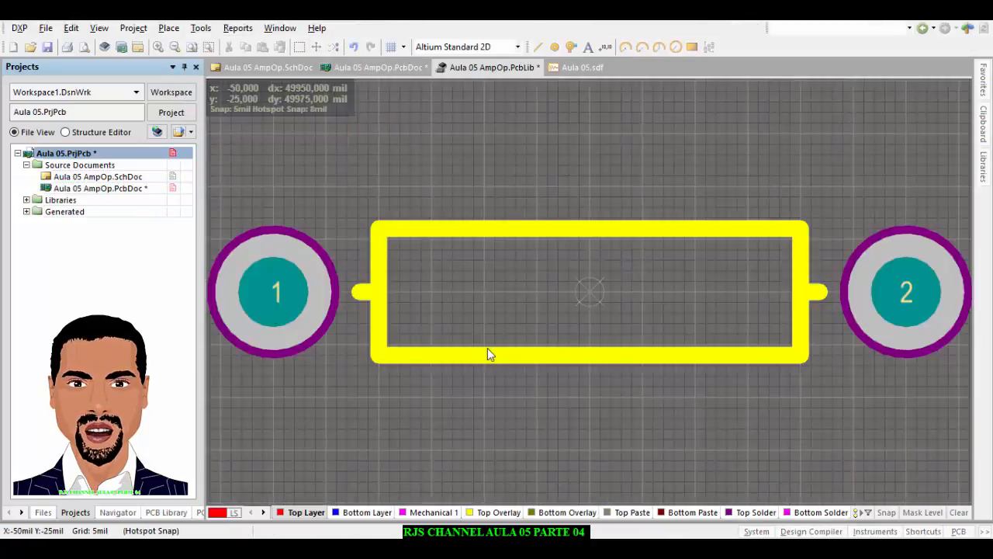
- Expand the project's Libraries and PCB Library Documents folders to show Aula 05 AmpOp.PcbLib
ctrl+scroll(365, 148, down, 3)
scroll(368, 205, up, 1)
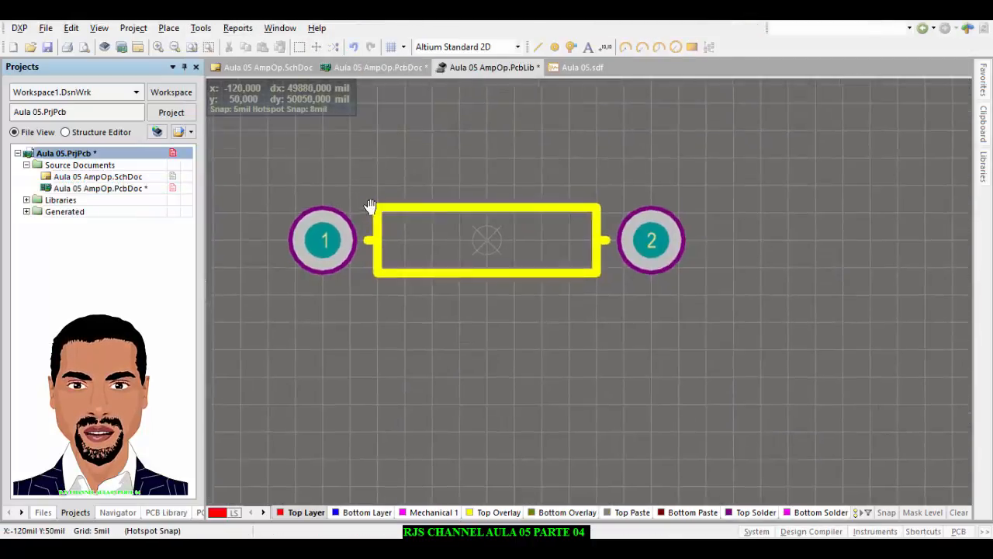
click(27, 200)
click(35, 211)
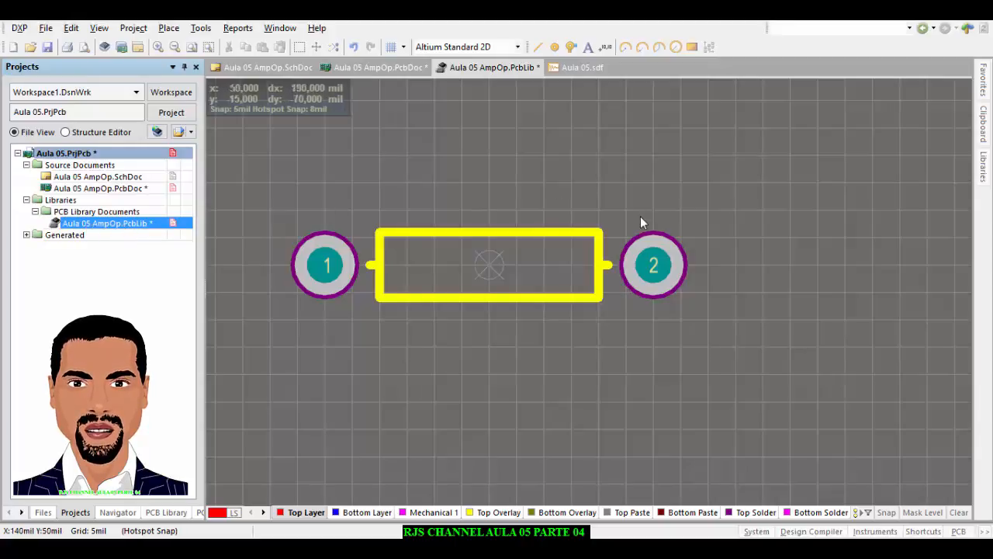
- Switch the measurement units of Aula 05 AmpOp.PcbLib to millimetres
ctrl+scroll(640, 232, down, 2)
right_drag(547, 290, 556, 231)
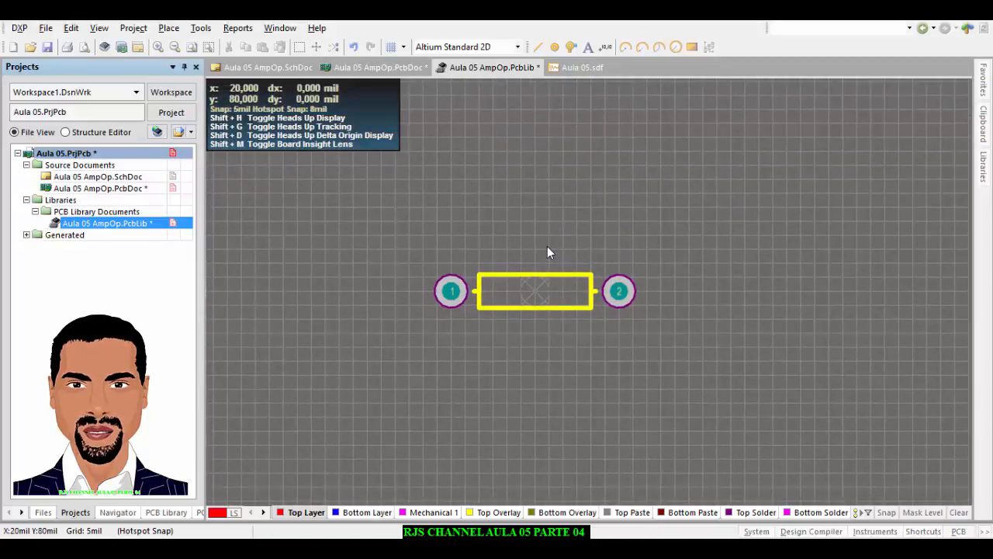
right_drag(529, 316, 514, 350)
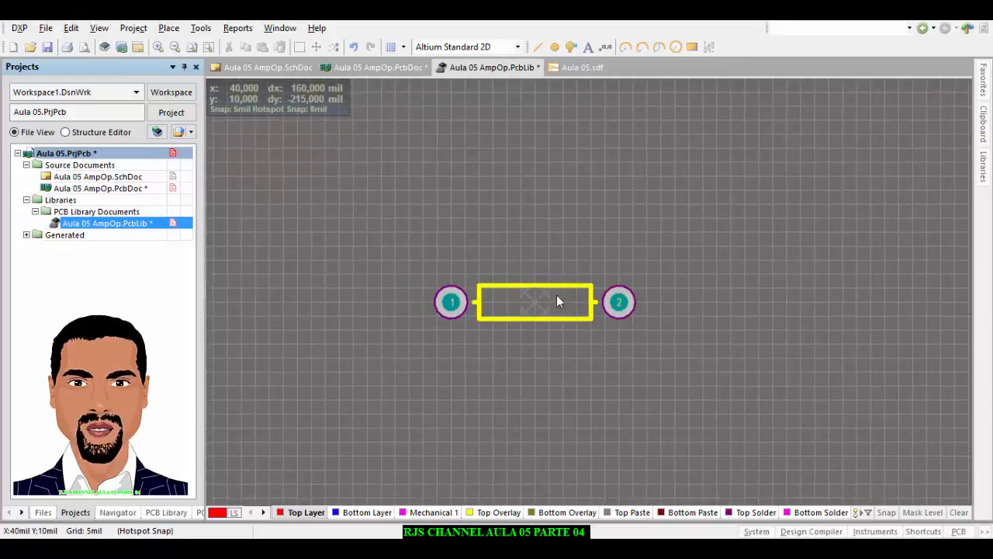
right_drag(543, 318, 557, 295)
click(490, 206)
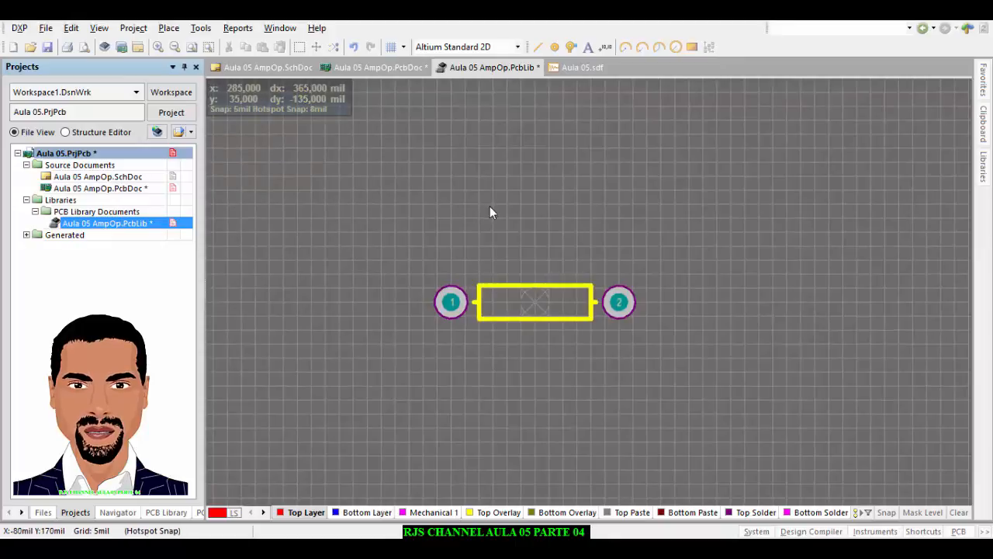
click(459, 169)
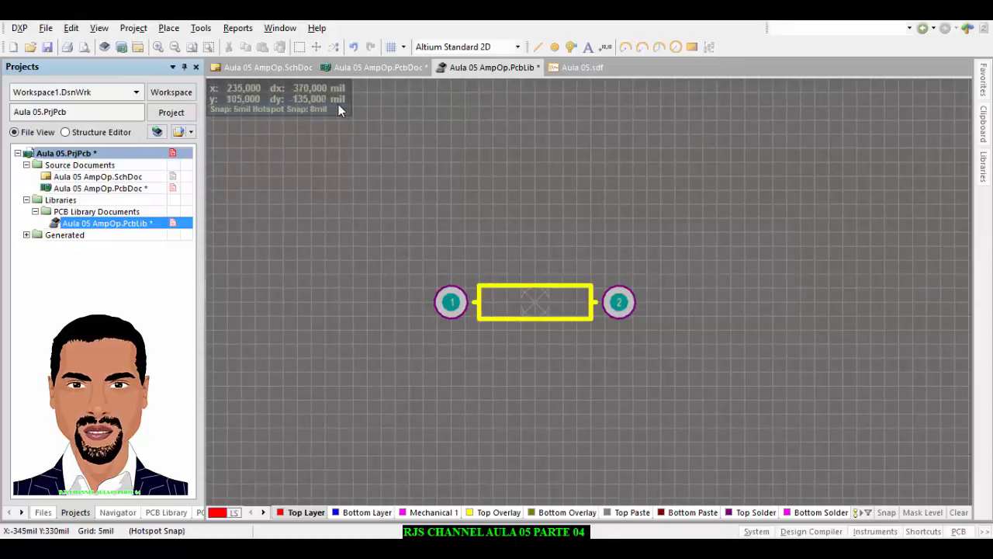
click(373, 244)
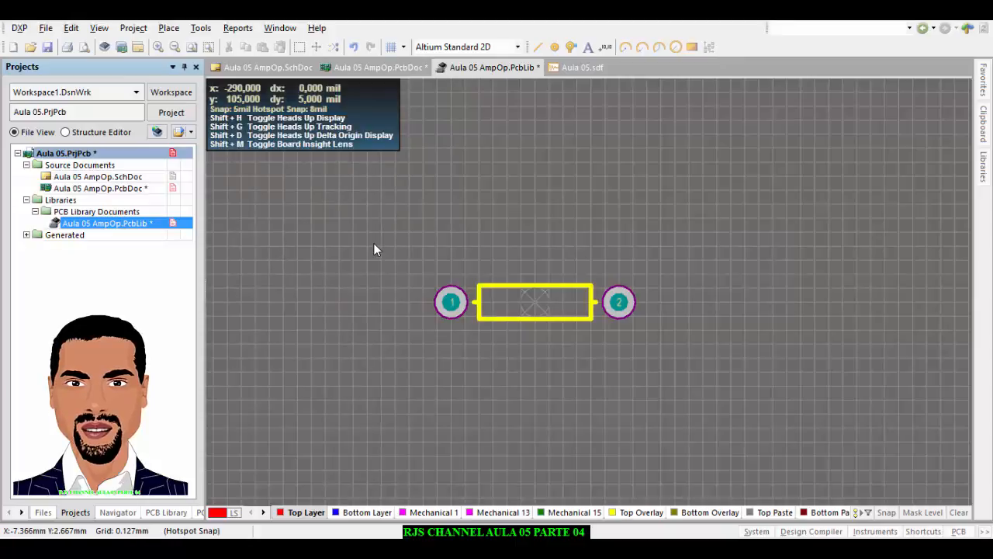
key(q)
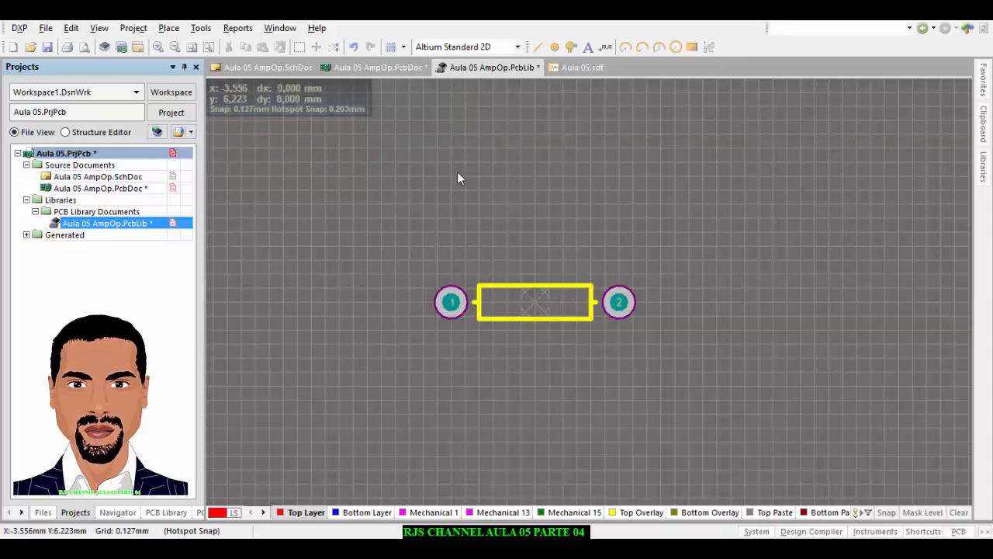
- Start placing a 3D body for the two-pad resistor footprint and set its type to Generic 3D Model
ctrl+scroll(458, 194, down, 1)
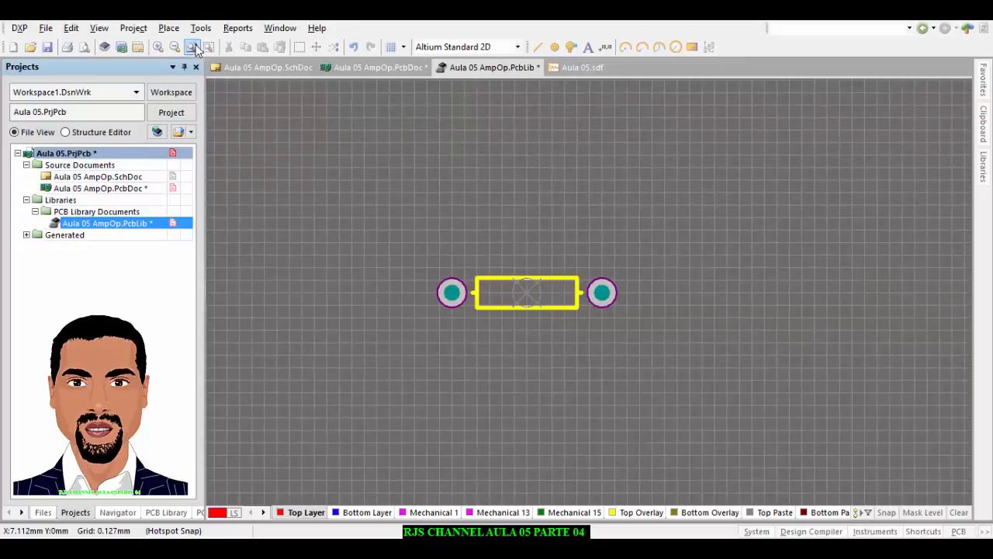
click(168, 28)
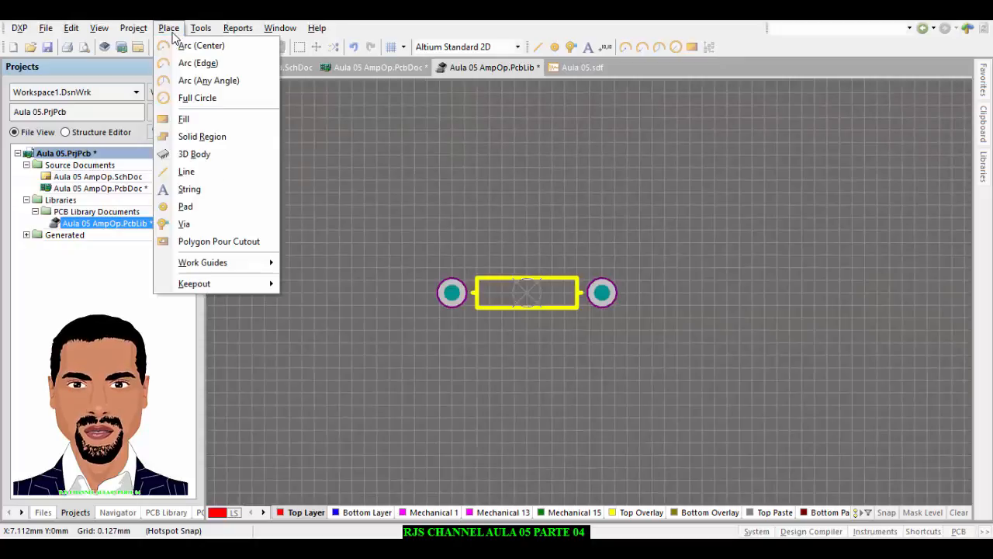
click(210, 155)
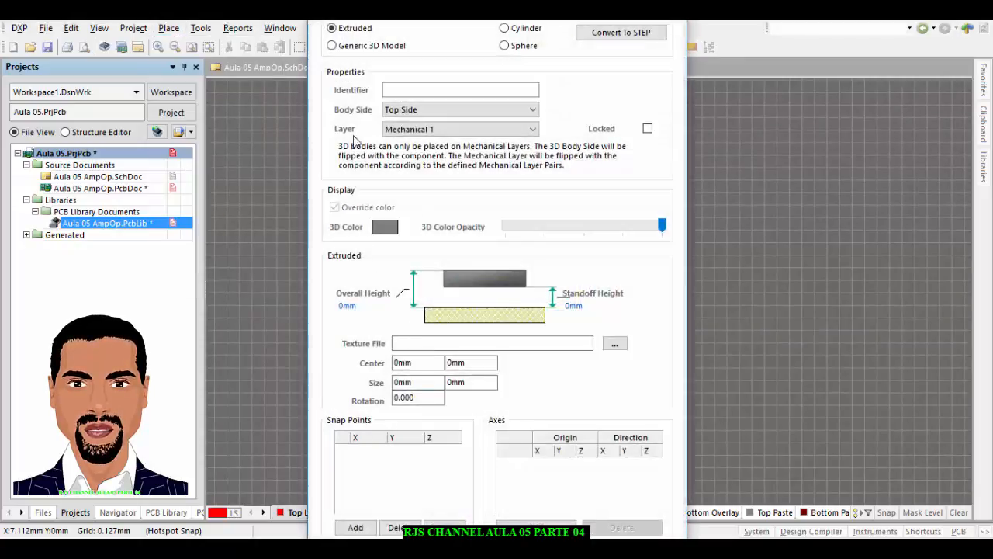
click(348, 47)
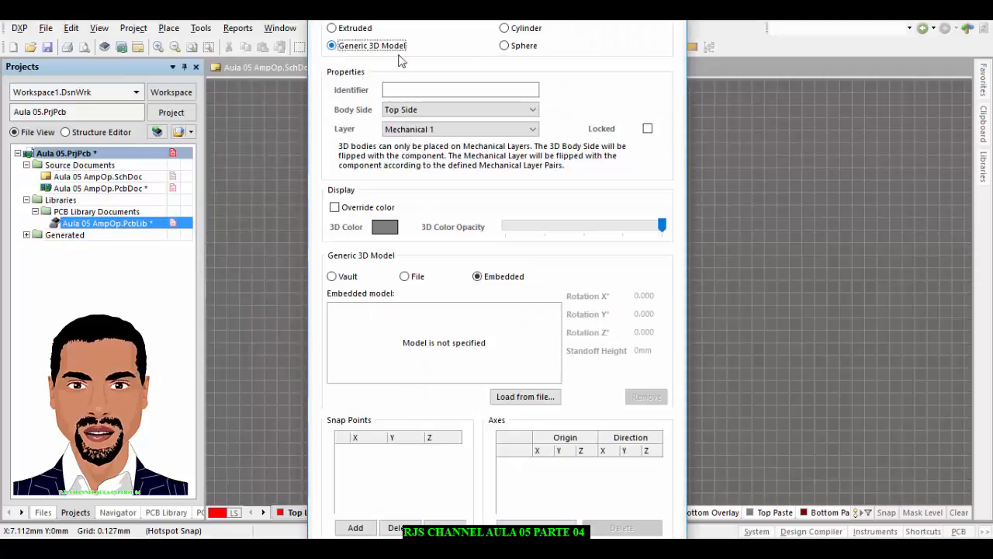
- Load RES 0805.step from the Step Models folder as the embedded 3D model, previewing it in 3D first
click(525, 399)
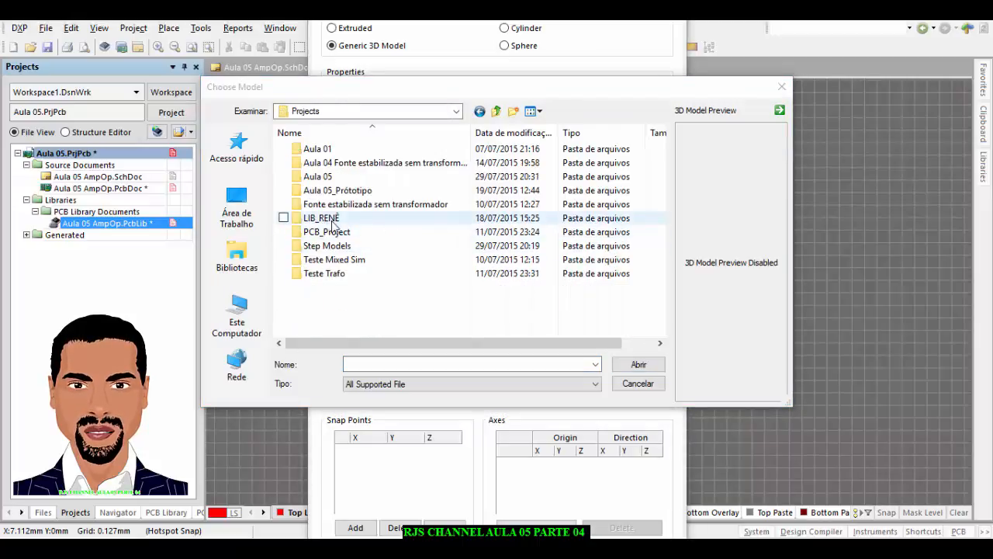
double_click(330, 247)
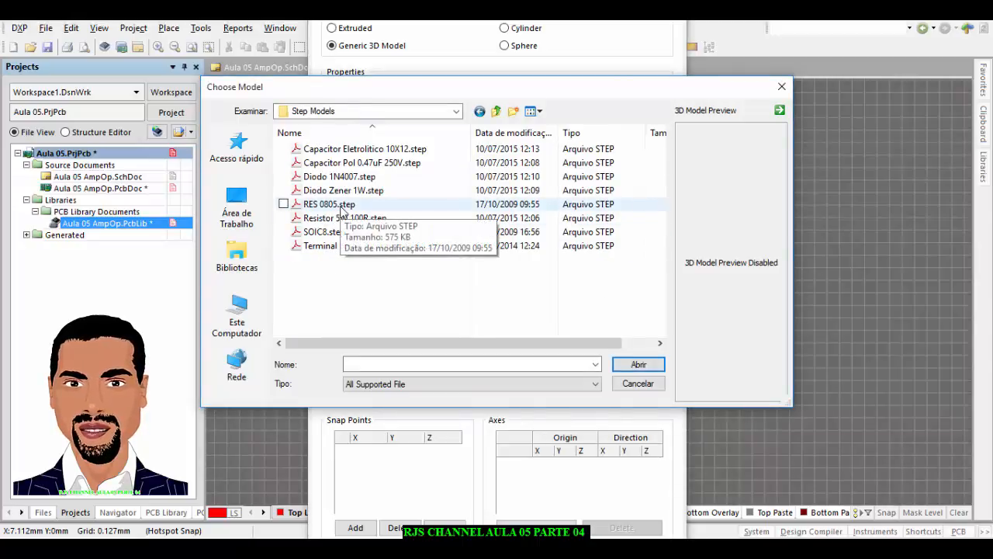
click(342, 210)
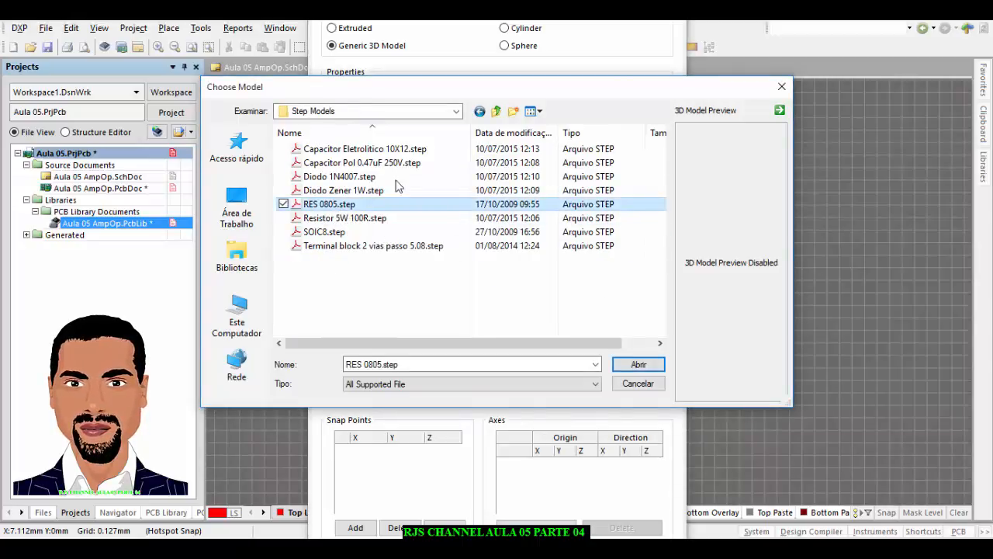
click(780, 111)
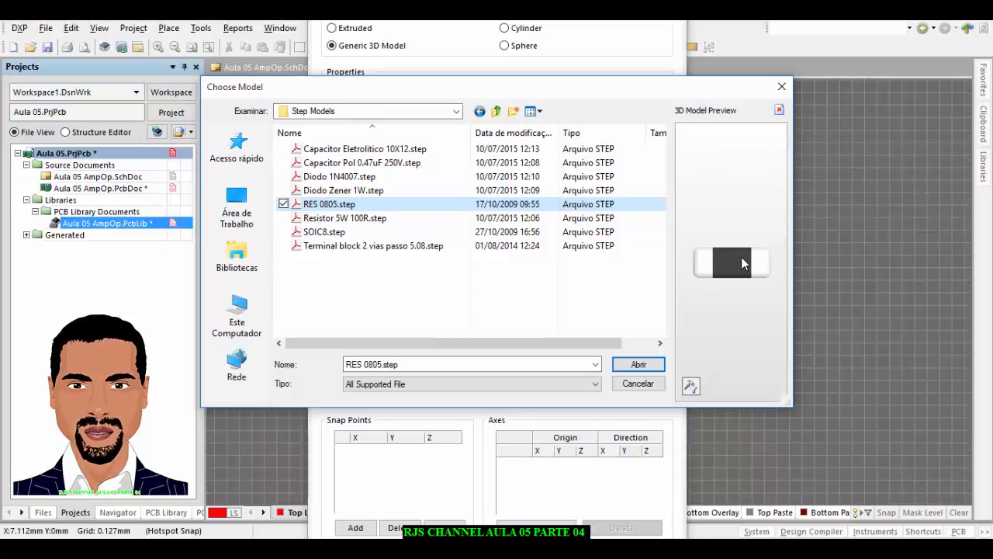
drag(741, 258, 729, 226)
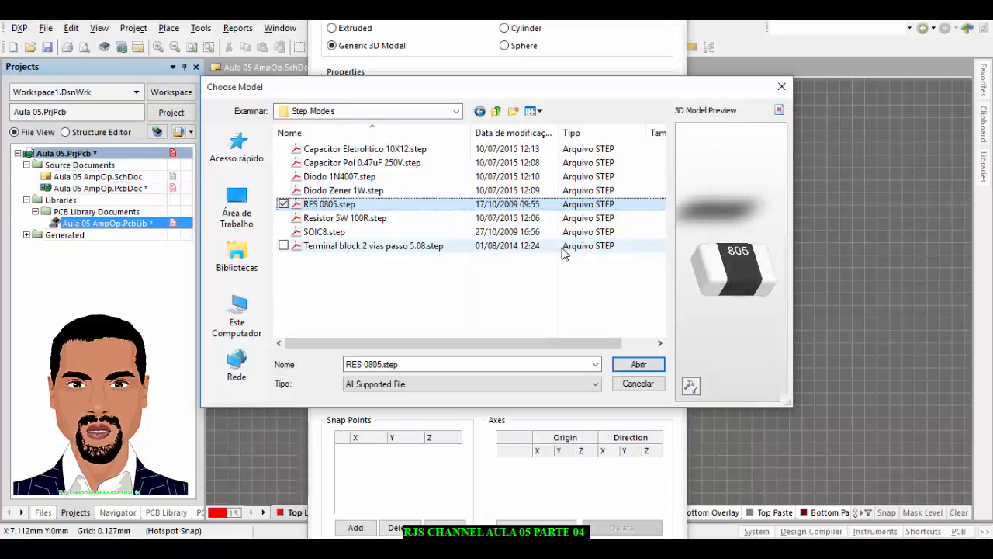
click(644, 365)
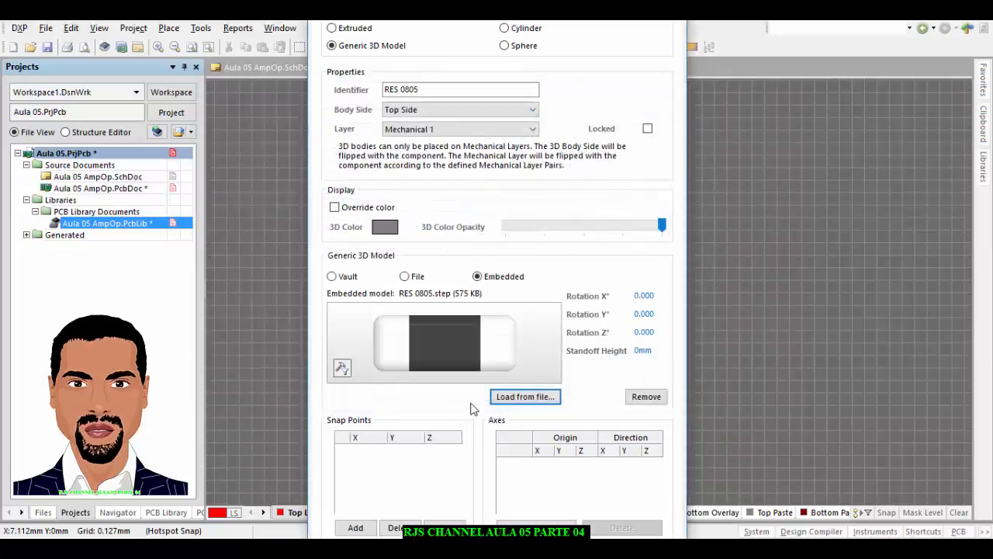
- Add a snap point at X, Y and Z 0 mm to the RES 0805 body and place it just above the resistor outline
click(355, 528)
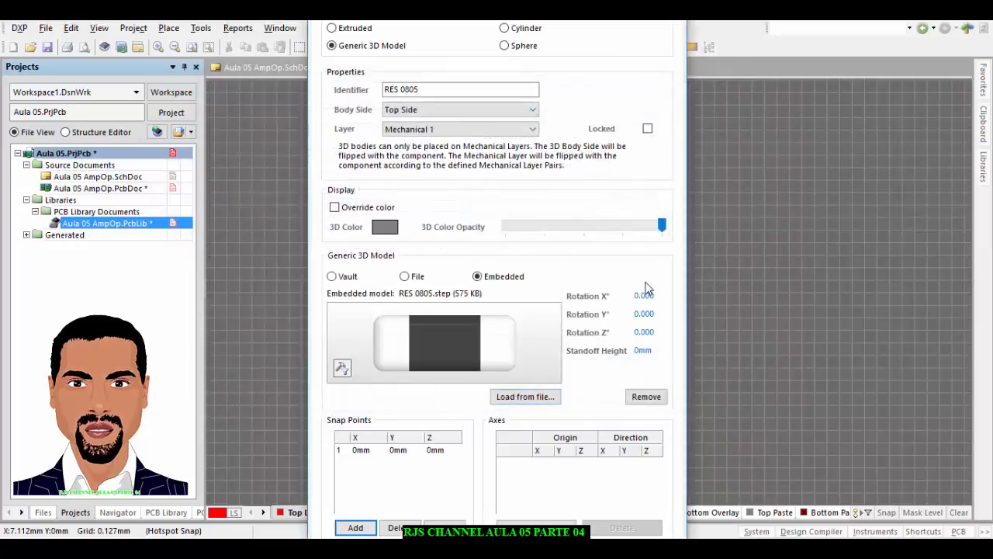
key(Return)
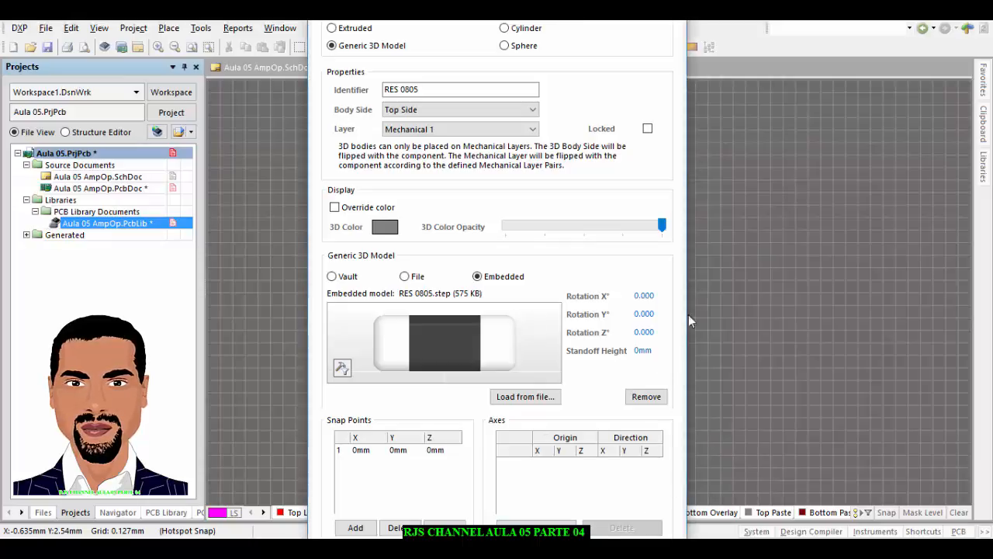
key(Return)
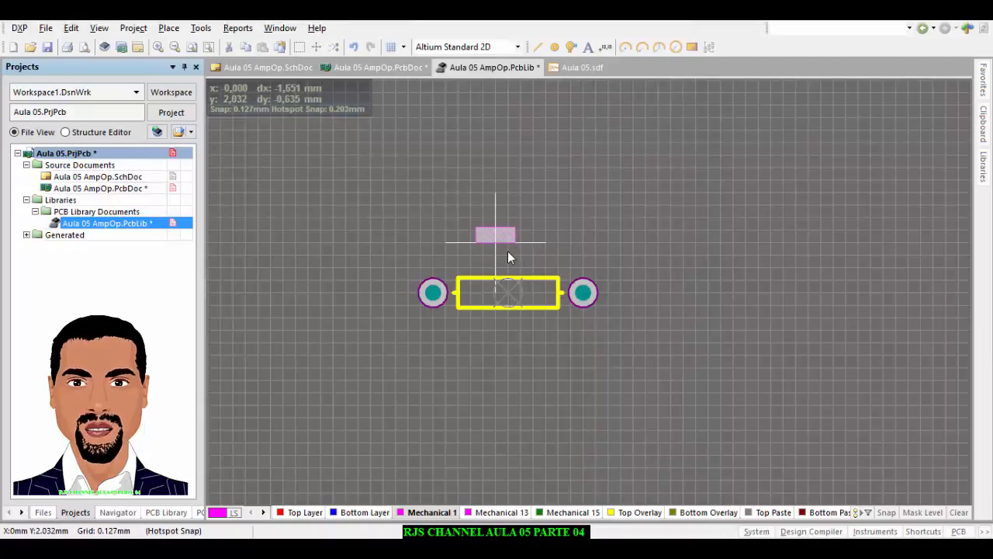
ctrl+scroll(508, 251, up, 2)
ctrl+scroll(512, 256, down, 2)
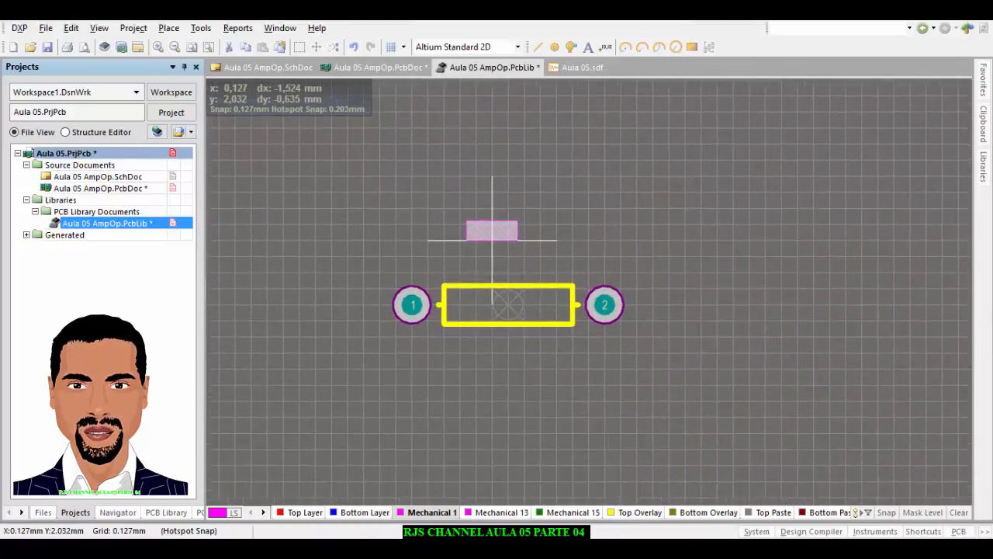
scroll(508, 280, up, 1)
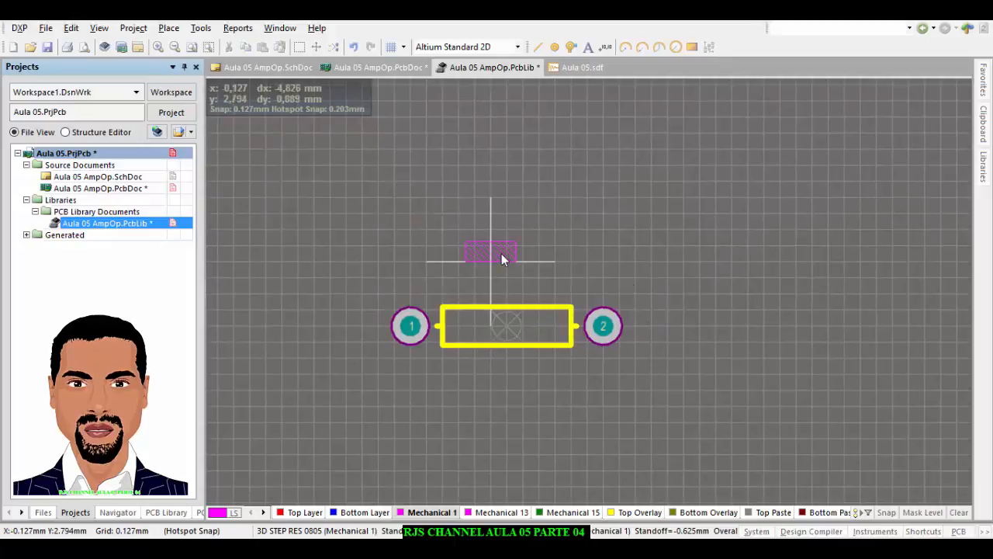
- Switch to the 3D view and change the RES 0805 model's X rotation so that its marked 805 face points up
key(3)
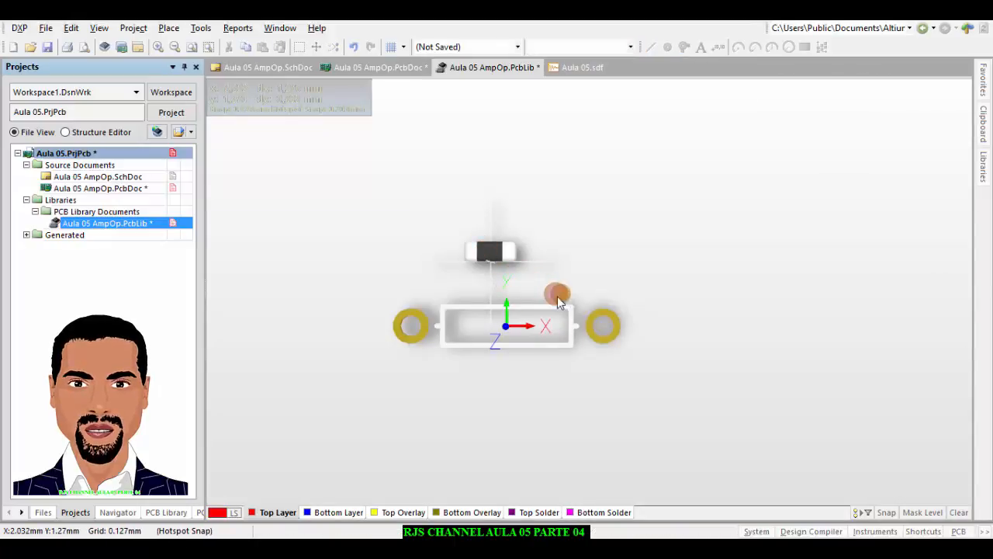
right_drag(557, 297, 481, 326)
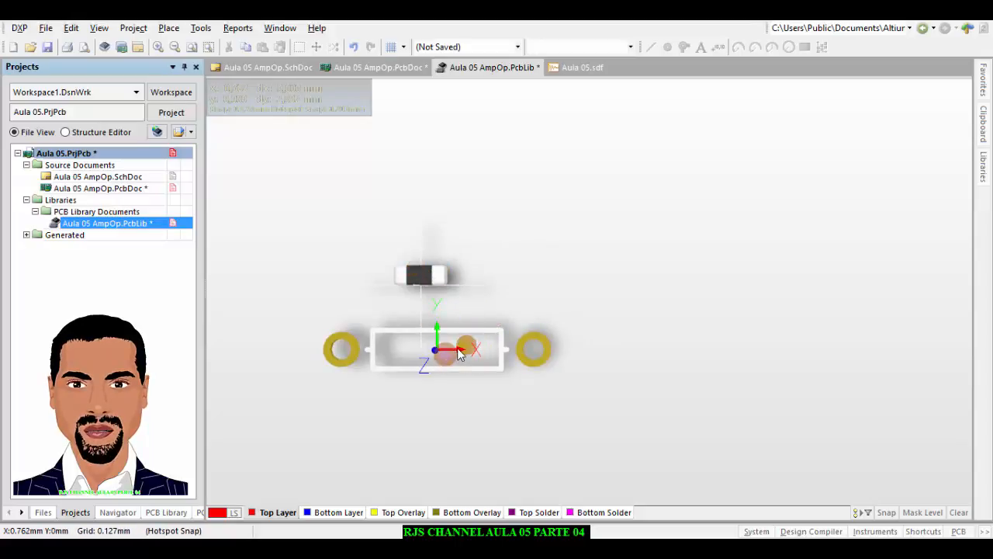
click(439, 295)
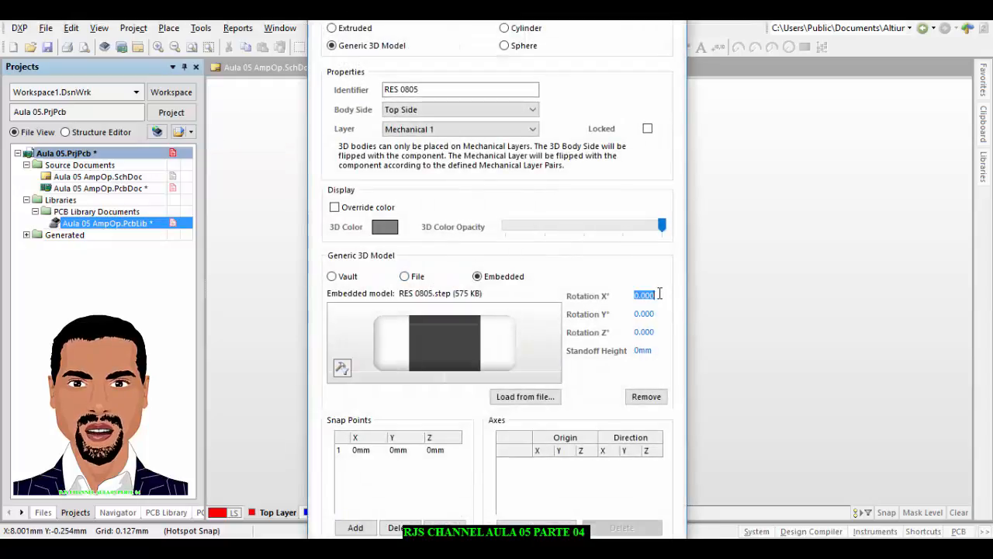
key(Return)
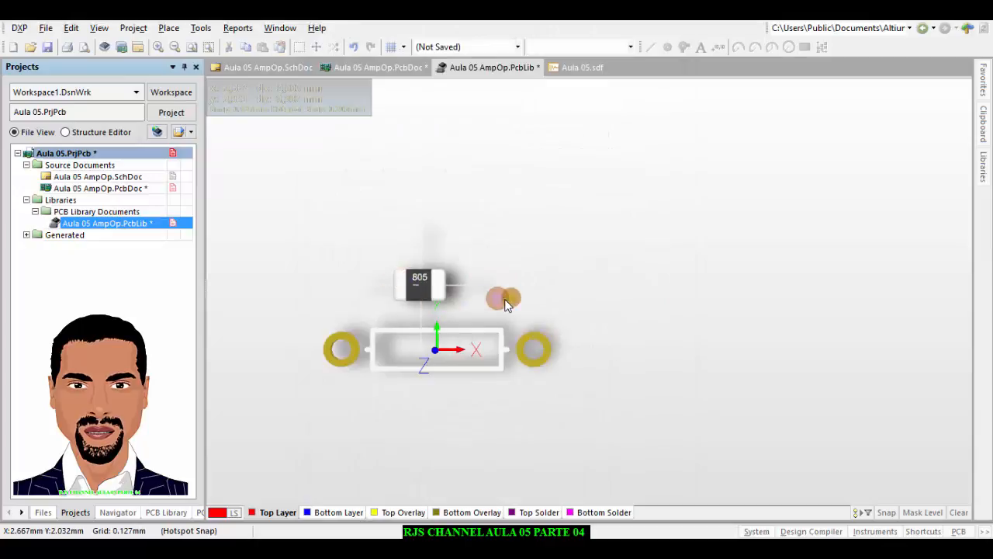
right_drag(470, 303, 522, 286)
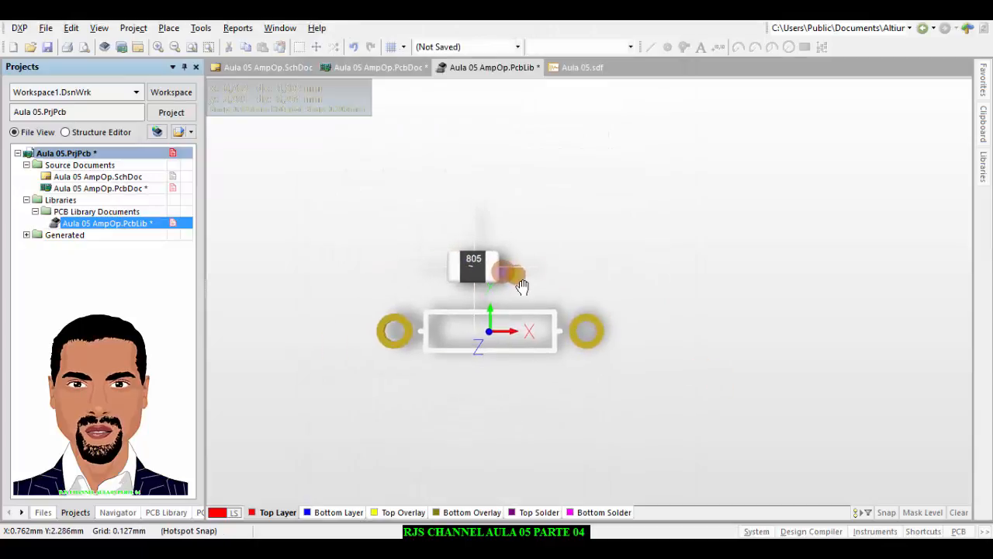
- Move the RES 0805 model to the footprint's origin, centred between the two pads, and inspect its fit in 3D
right_click(490, 330)
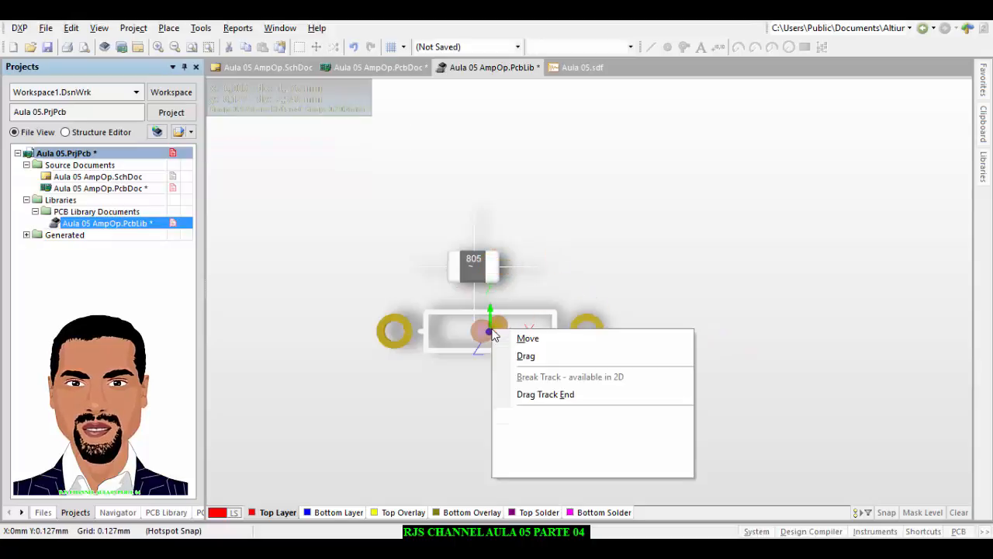
click(528, 337)
click(469, 263)
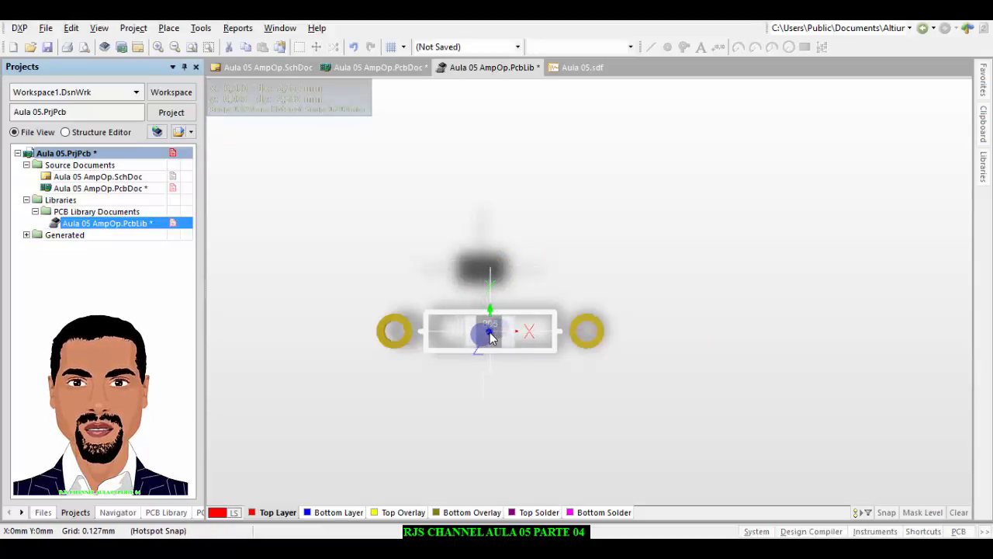
key(j)
key(r)
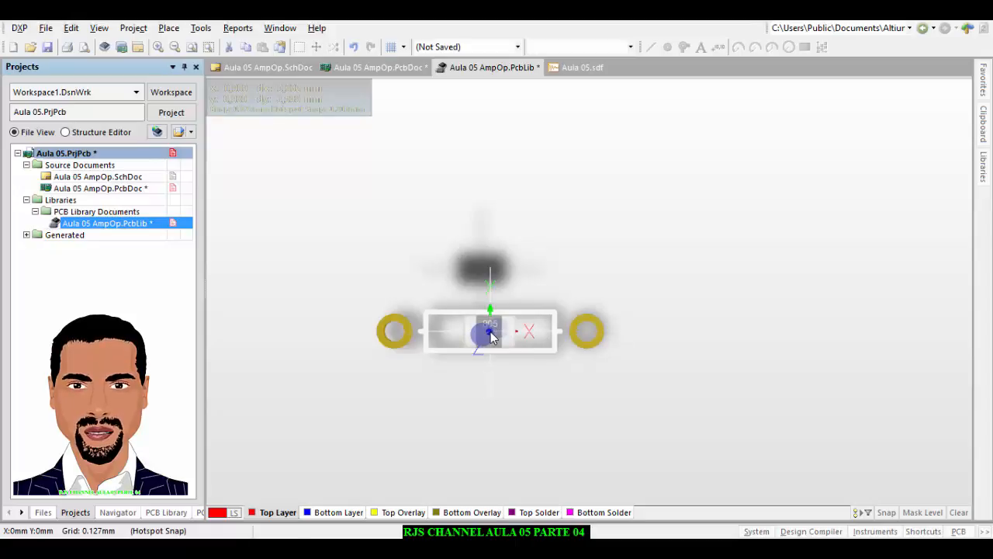
click(491, 332)
middle_drag(482, 325, 483, 326)
shift+right_drag(498, 395, 494, 395)
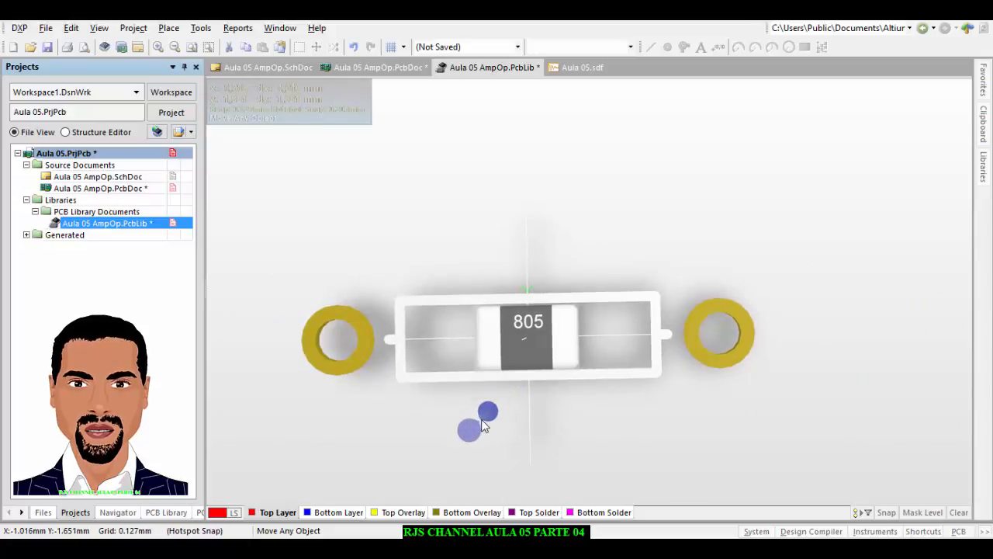
mouse_move(482, 421)
shift+right_down()
mouse_move(476, 432)
mouse_move(916, 392)
mouse_move(865, 393)
mouse_move(549, 324)
mouse_move(594, 344)
mouse_move(770, 314)
mouse_move(645, 293)
mouse_move(639, 310)
mouse_move(606, 321)
mouse_move(620, 316)
shift+right_up()
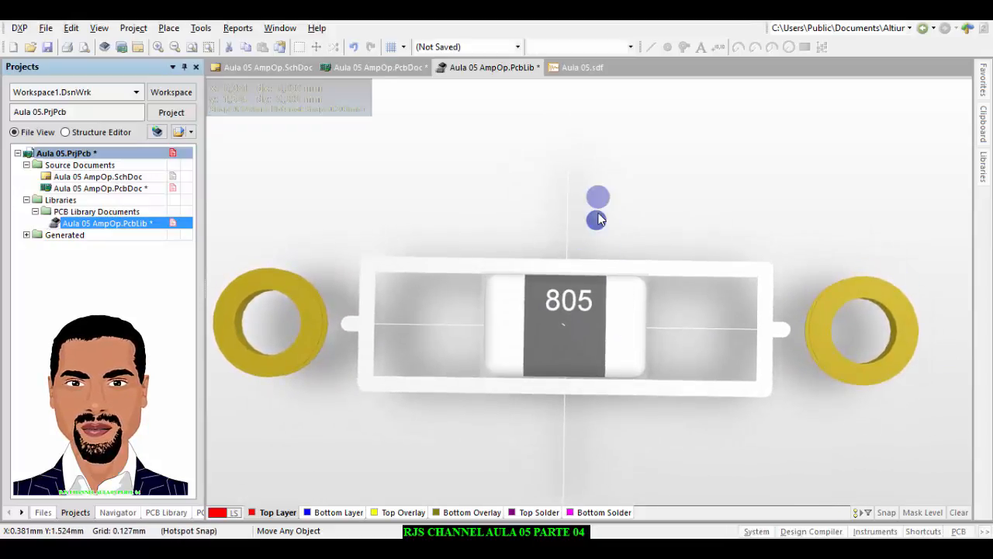
mouse_move(596, 208)
shift+right_down()
mouse_move(566, 284)
mouse_move(578, 242)
mouse_move(647, 282)
mouse_move(649, 272)
shift+right_up()
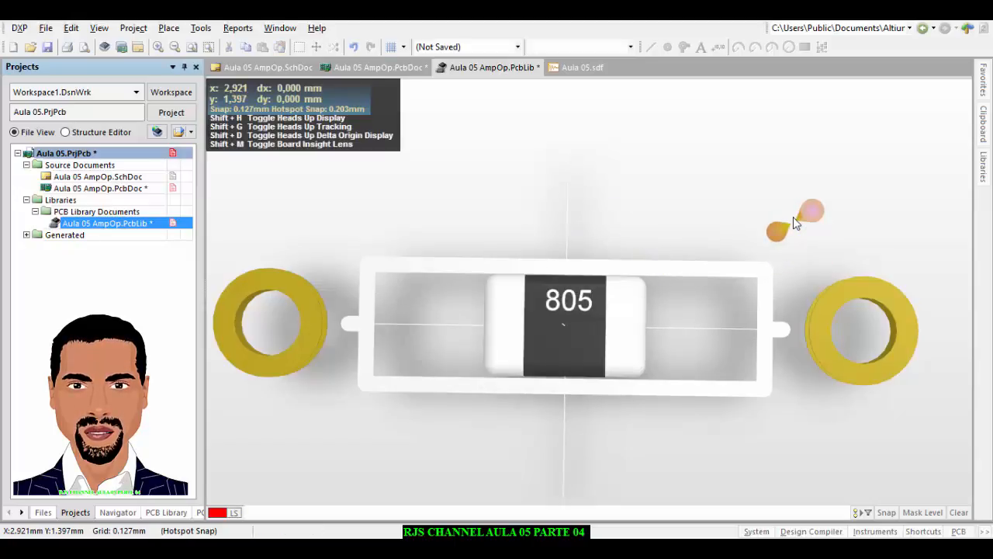
- Return to the 2D view and delete the yellow overlay tracks forming the old rectangular outline around the resistor body
key(2)
ctrl+scroll(492, 304, up, 3)
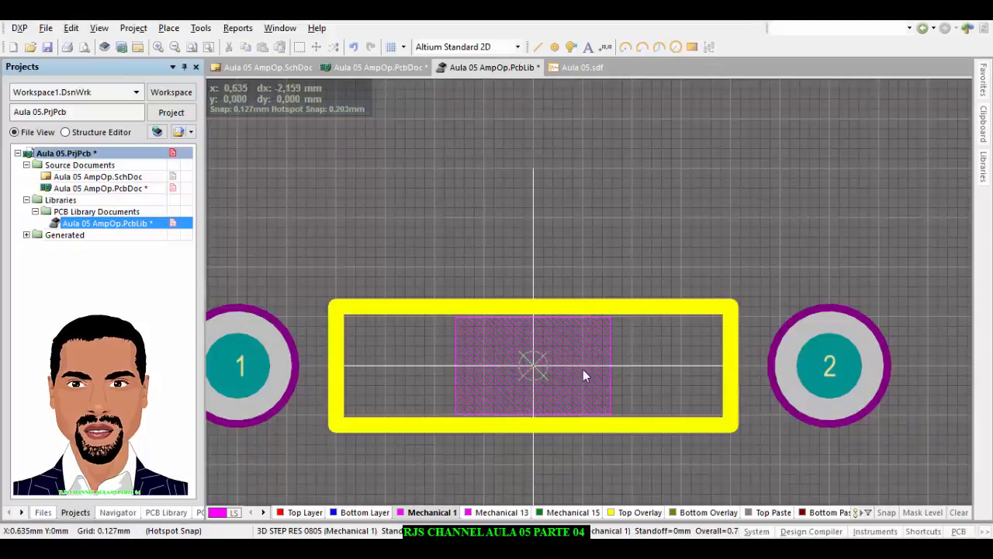
click(725, 356)
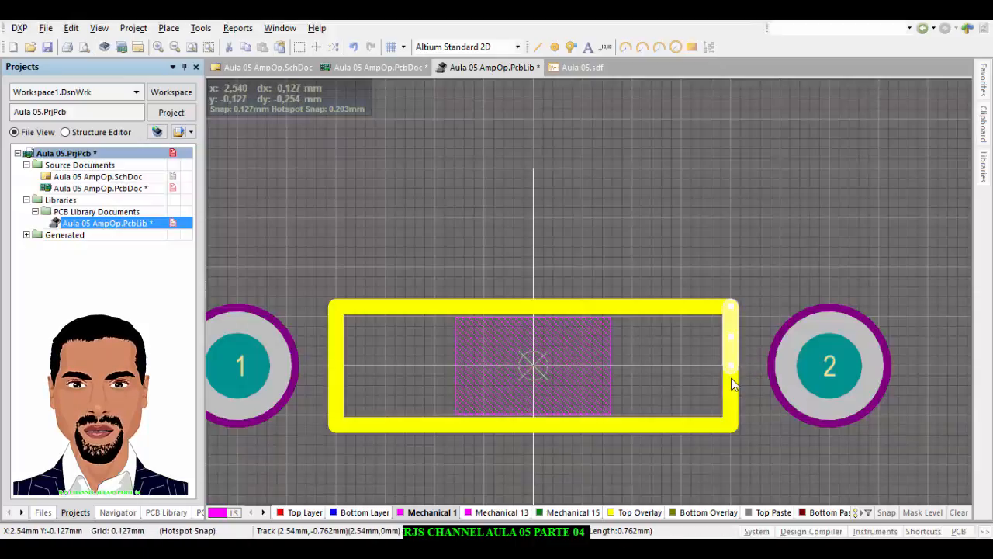
key(Delete)
click(730, 399)
key(Delete)
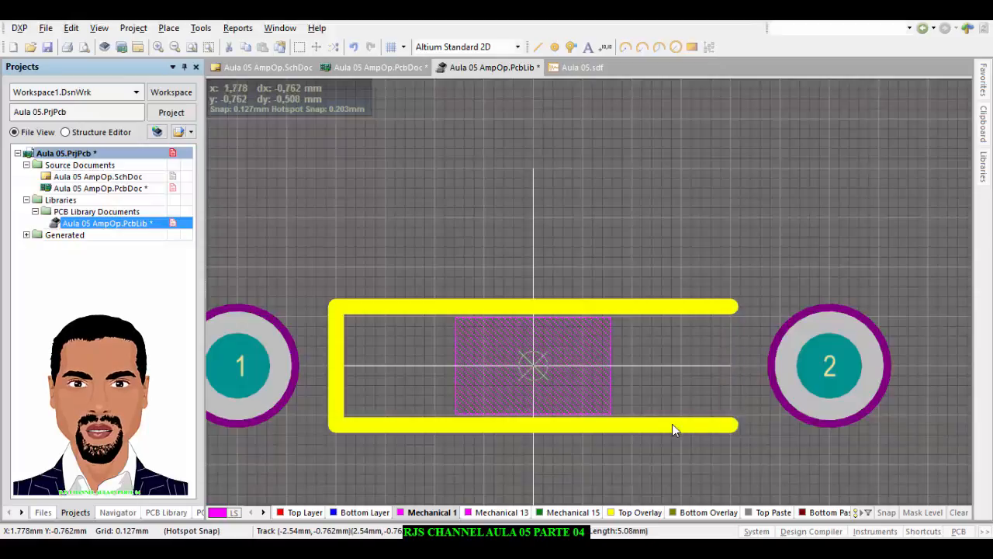
click(672, 424)
key(Delete)
click(330, 409)
key(Delete)
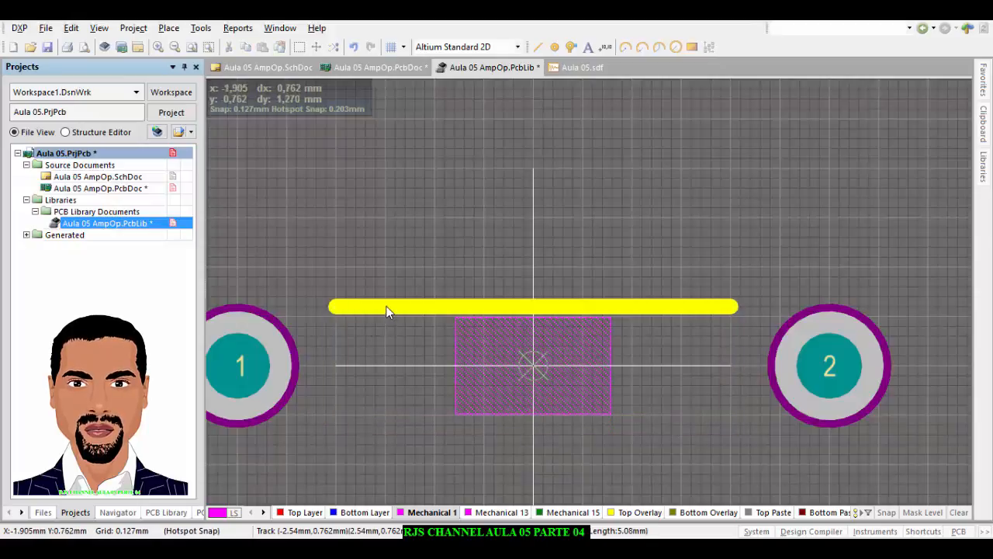
click(388, 308)
key(Delete)
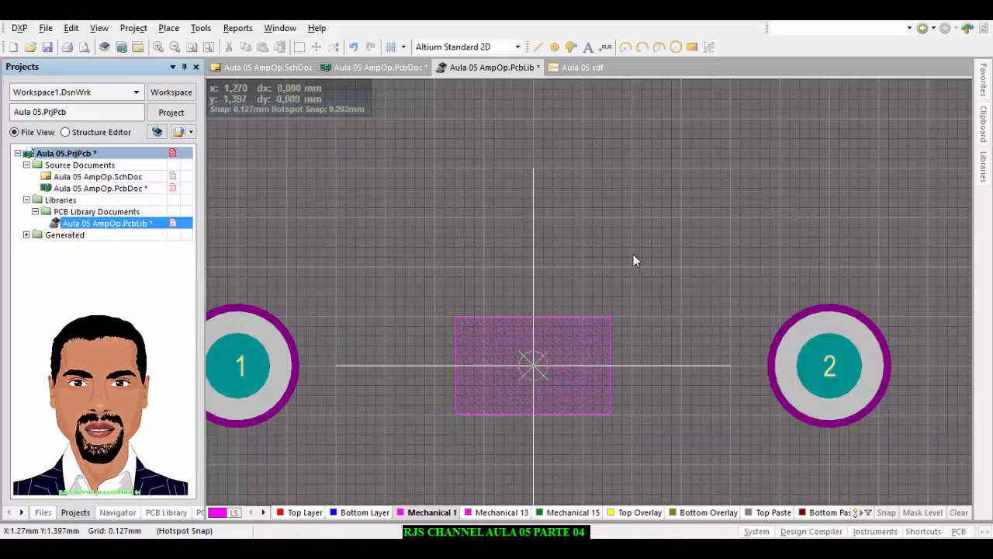
key(p)
key(l)
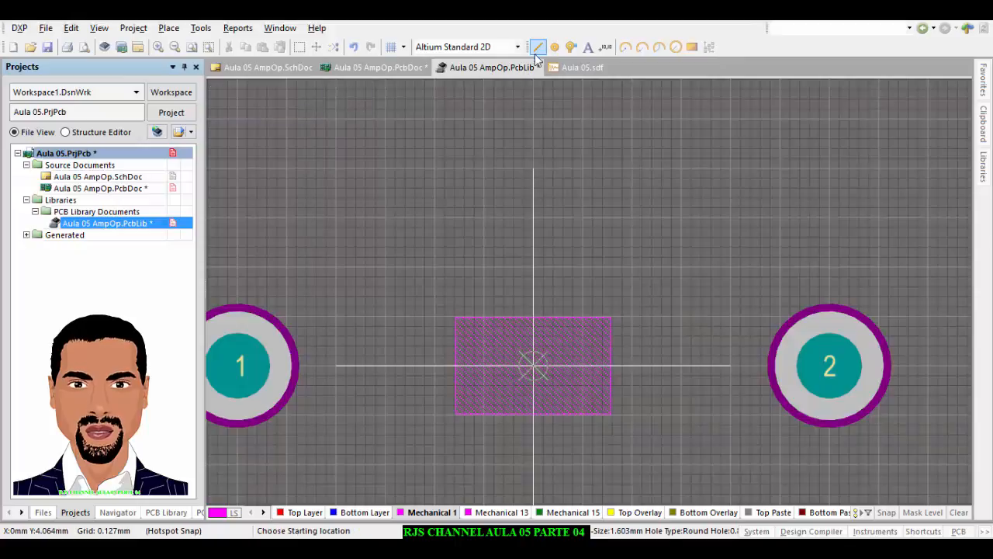
right_click(467, 265)
- Draw two horizontal Top Overlay lines, 0.2 mm wide and 2.032 mm long, along the upper and lower edges of the RES 0805 body
click(644, 514)
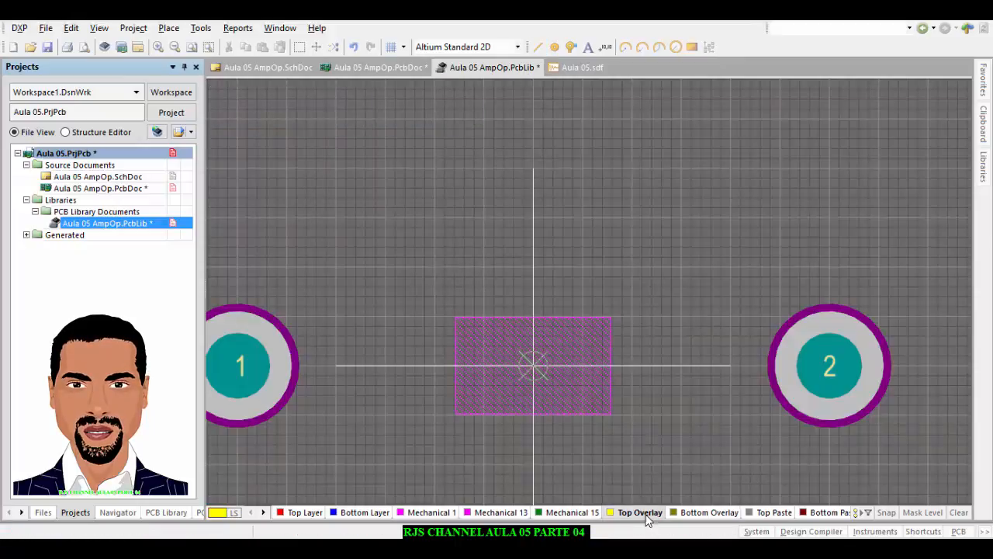
click(539, 49)
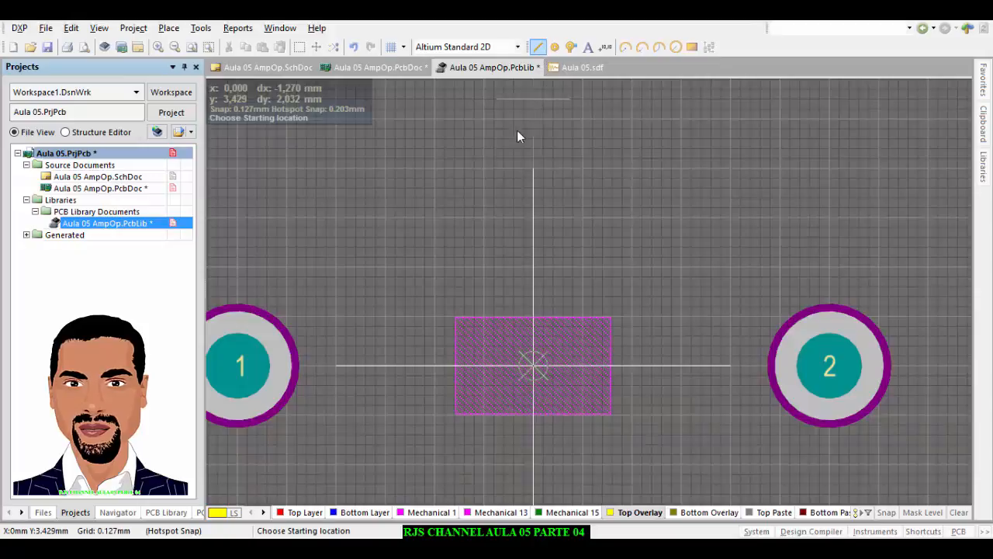
click(455, 317)
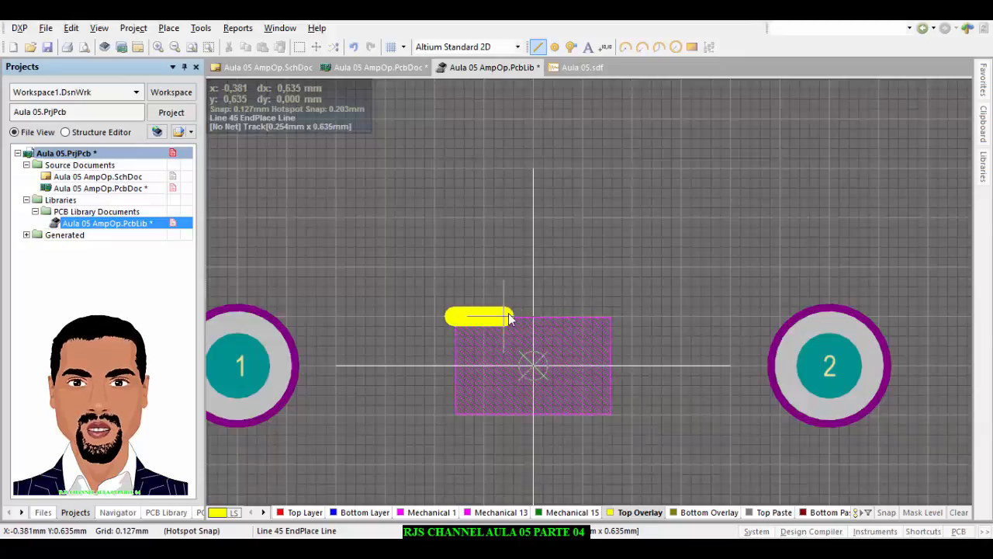
key(Tab)
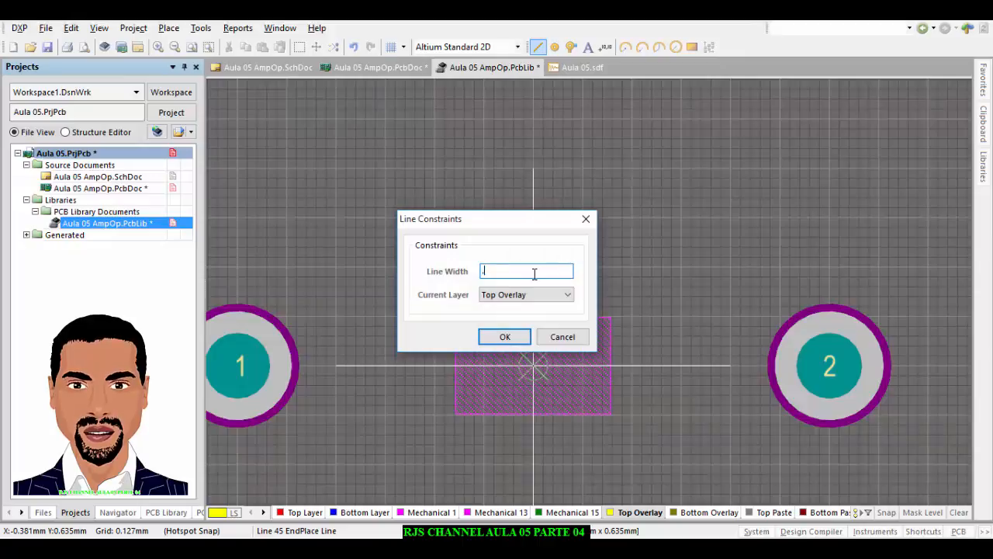
key(Return)
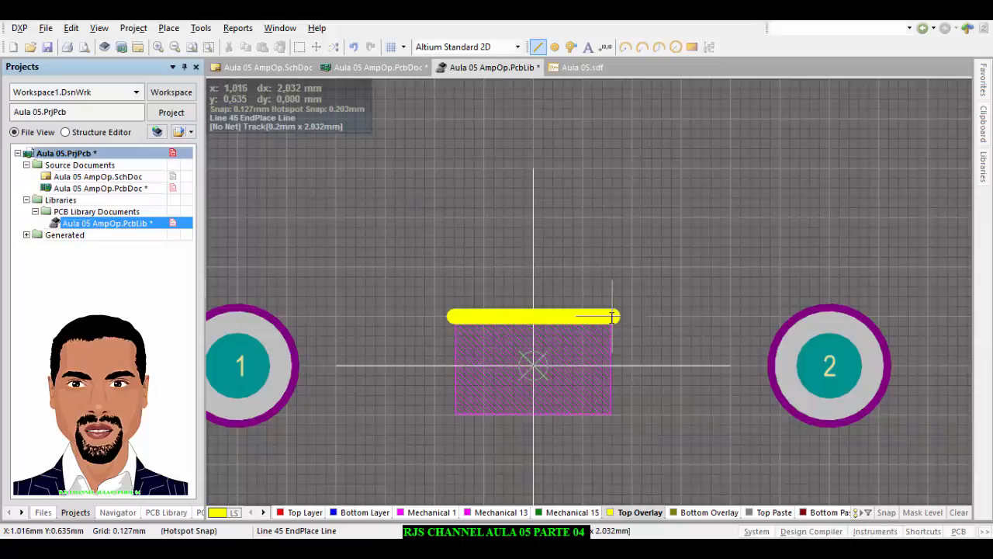
right_click(662, 376)
click(456, 412)
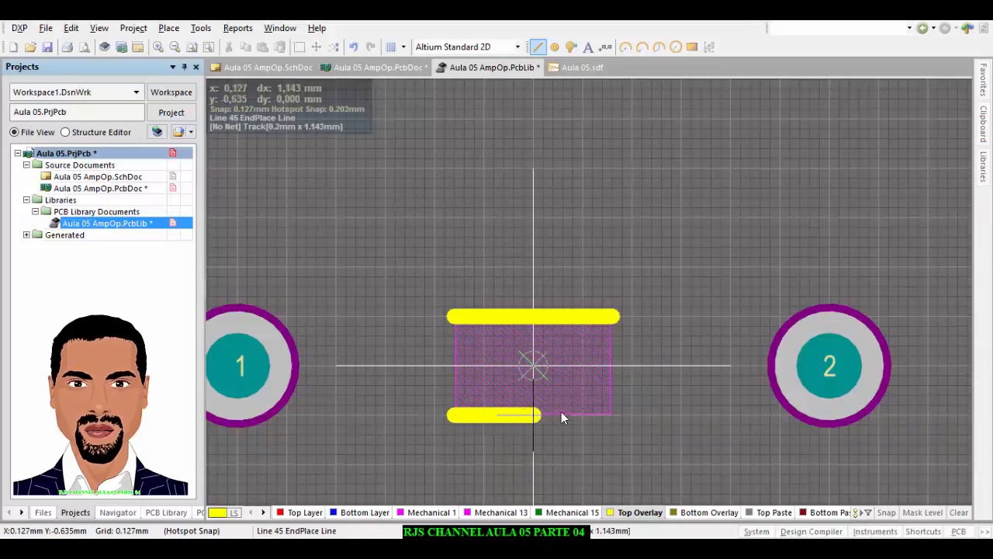
click(613, 414)
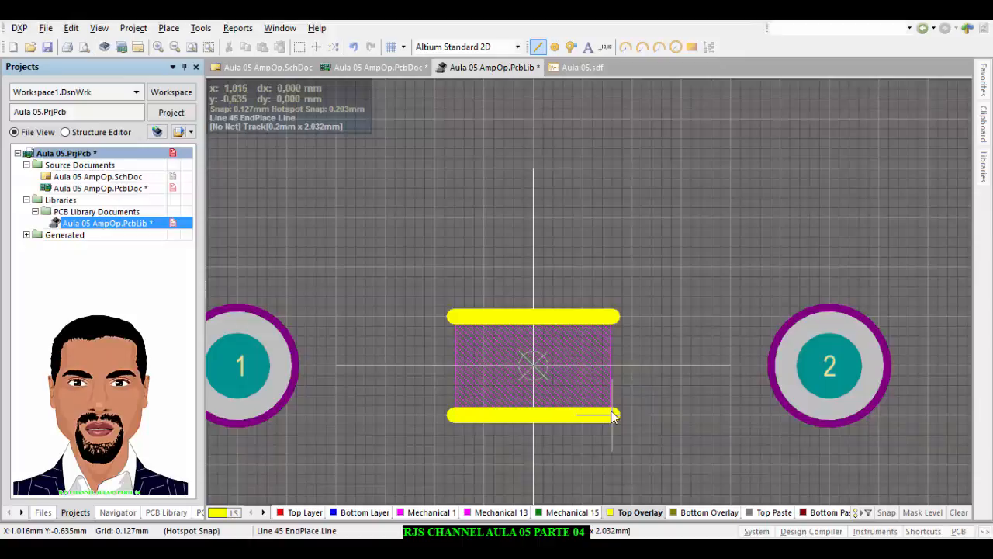
- Finish the overlay line placement and change pad 1 to a rectangular pad on the Top Layer
right_click(674, 403)
right_click(667, 367)
ctrl+scroll(602, 356, up, 3)
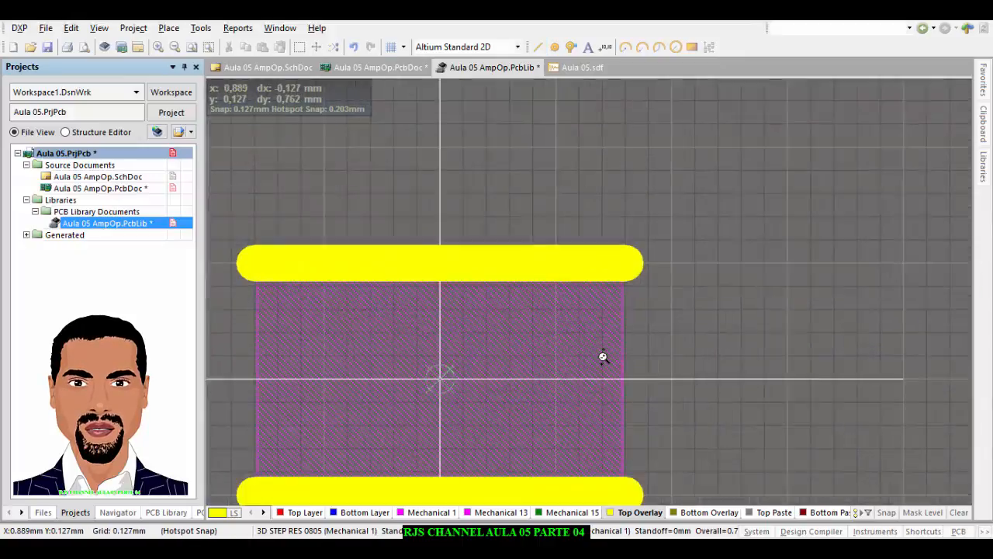
ctrl+scroll(603, 357, down, 4)
ctrl+scroll(603, 357, down, 1)
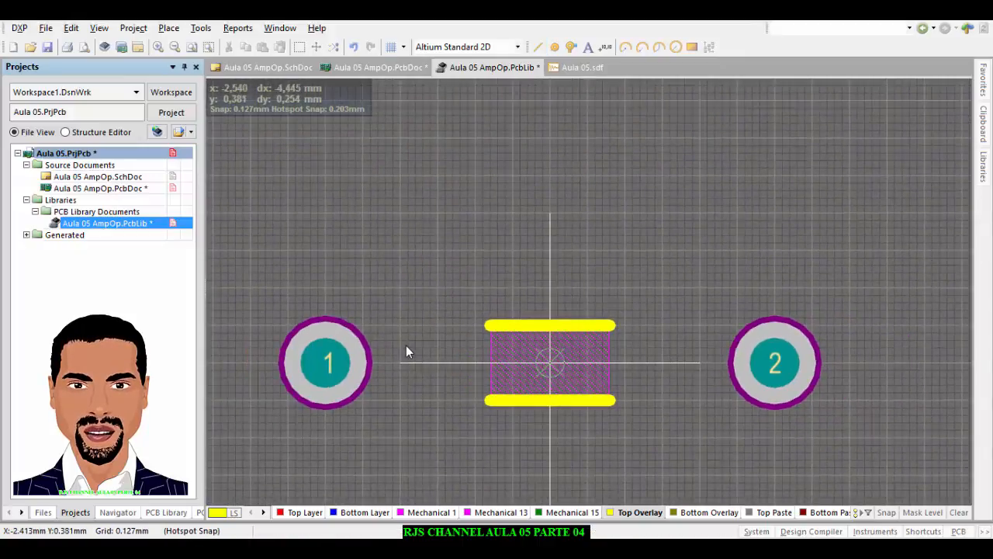
double_click(339, 366)
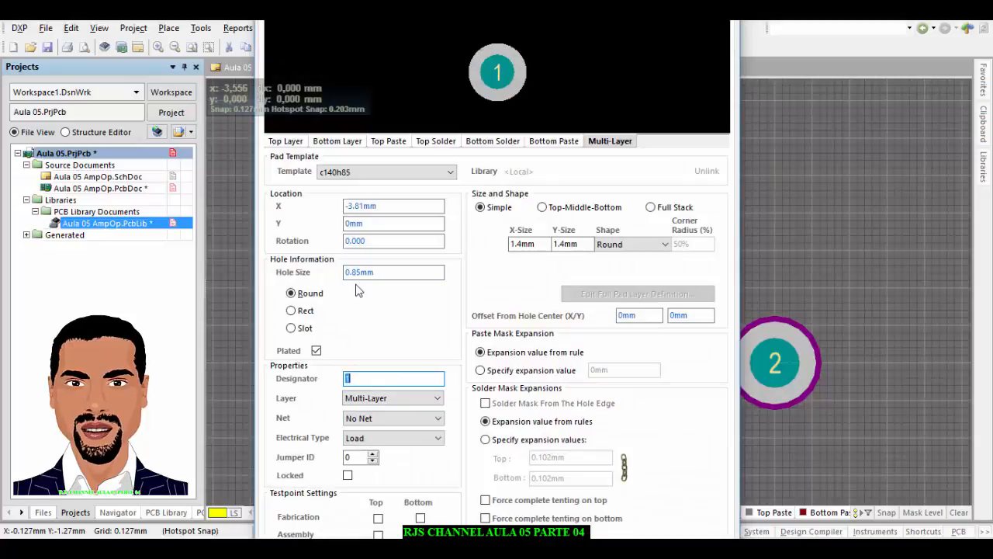
click(437, 398)
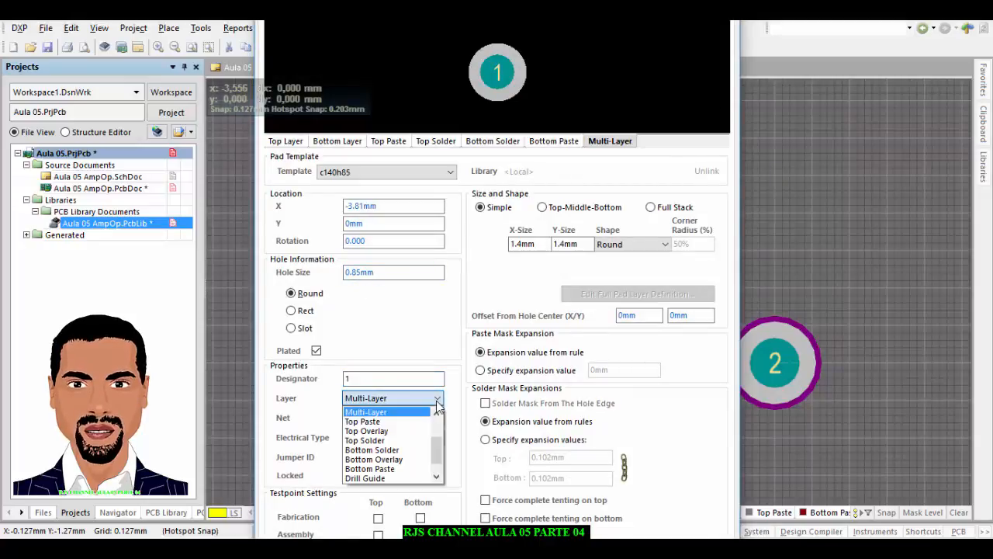
scroll(438, 426, up, 2)
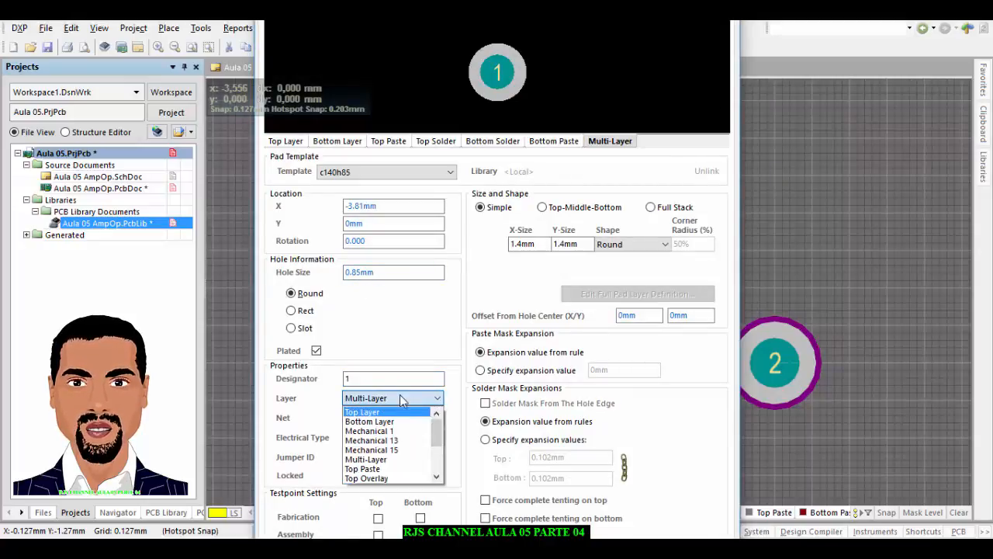
click(392, 414)
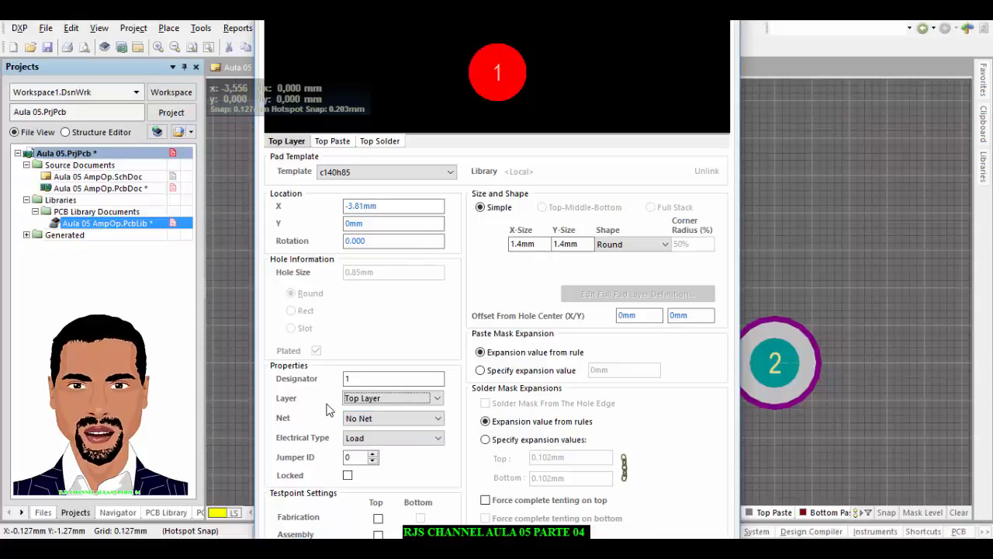
click(641, 240)
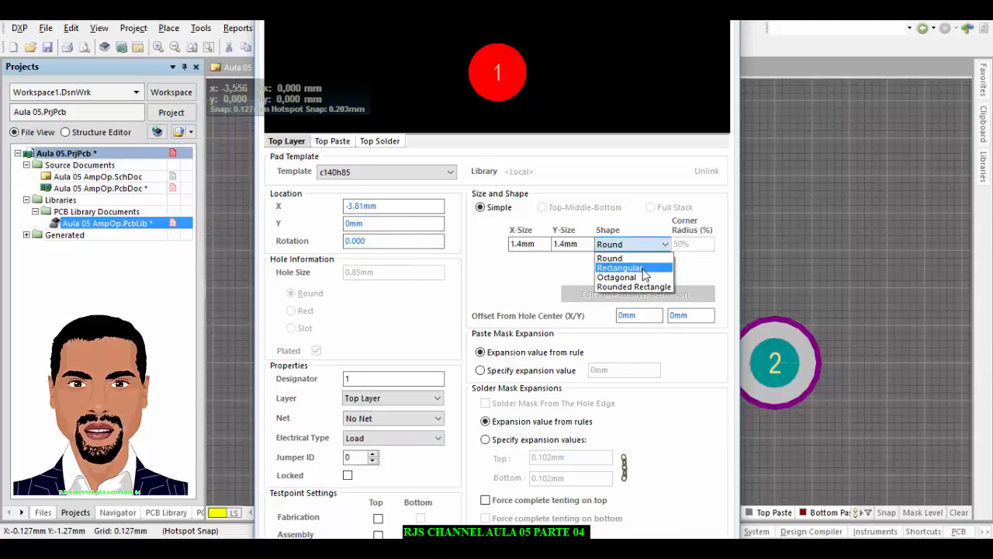
click(643, 269)
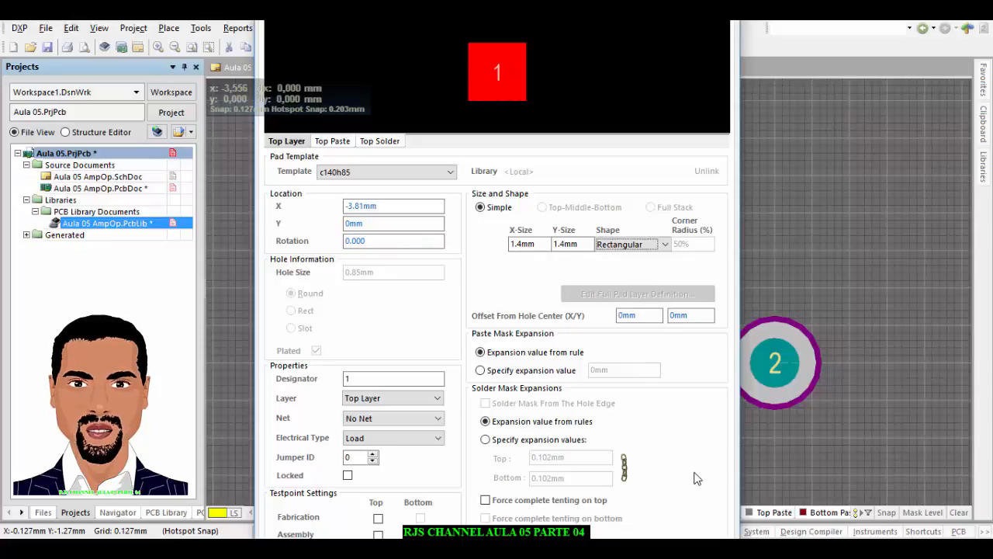
key(Return)
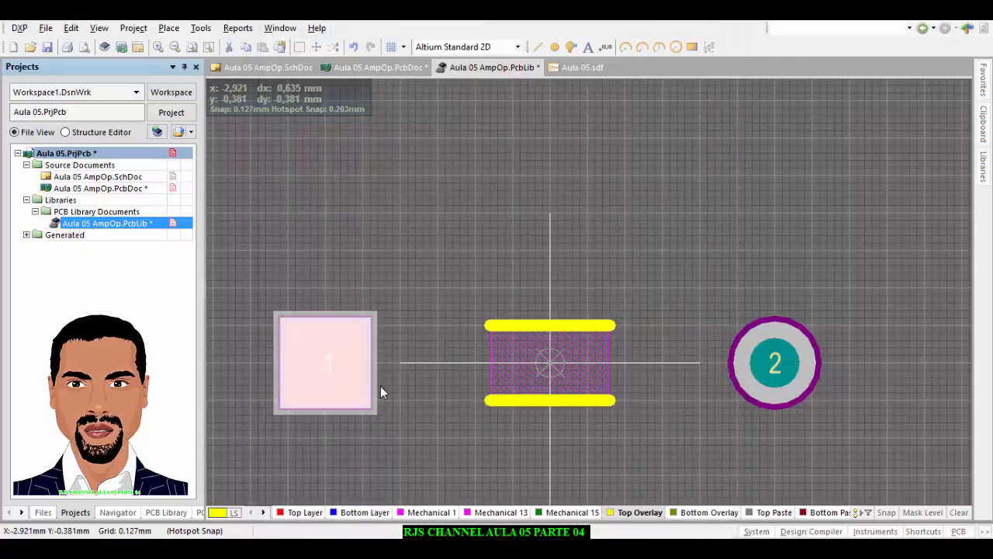
- Move pad 1 horizontally to X -1.524 mm, Y 0 mm, beside the RES 0805 body
drag(362, 402, 506, 365)
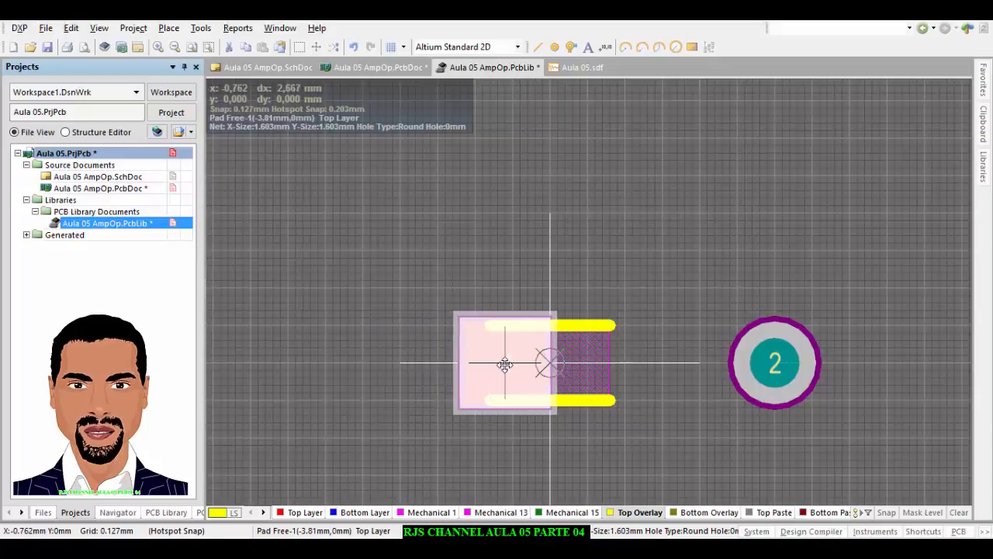
key(Left)
key(Left)
key(Left)
key(Left)
key(Left)
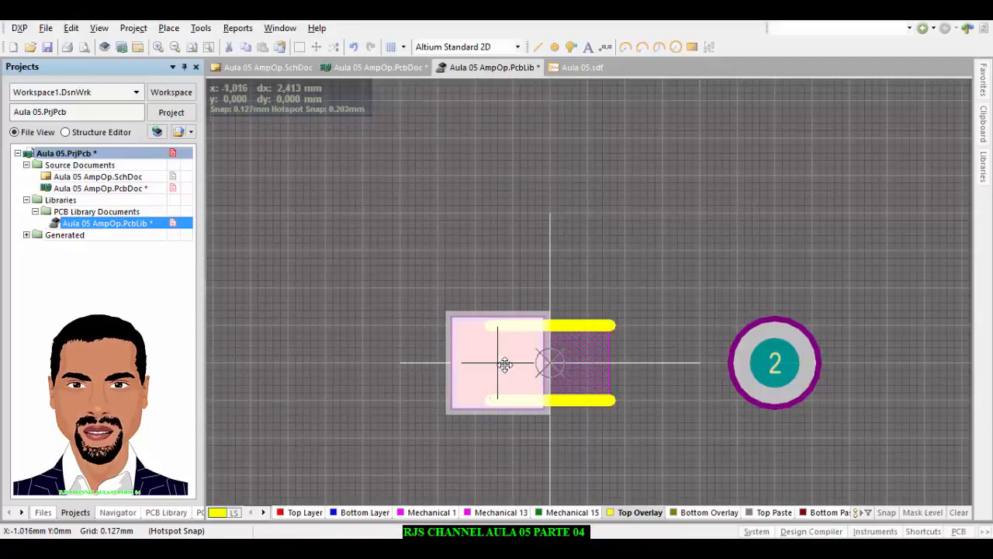
key(Left)
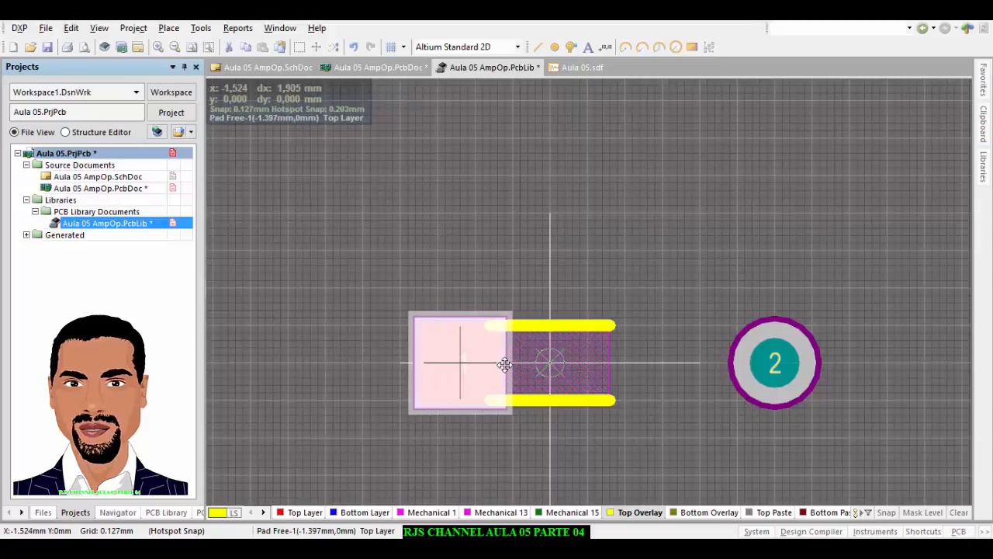
click(460, 363)
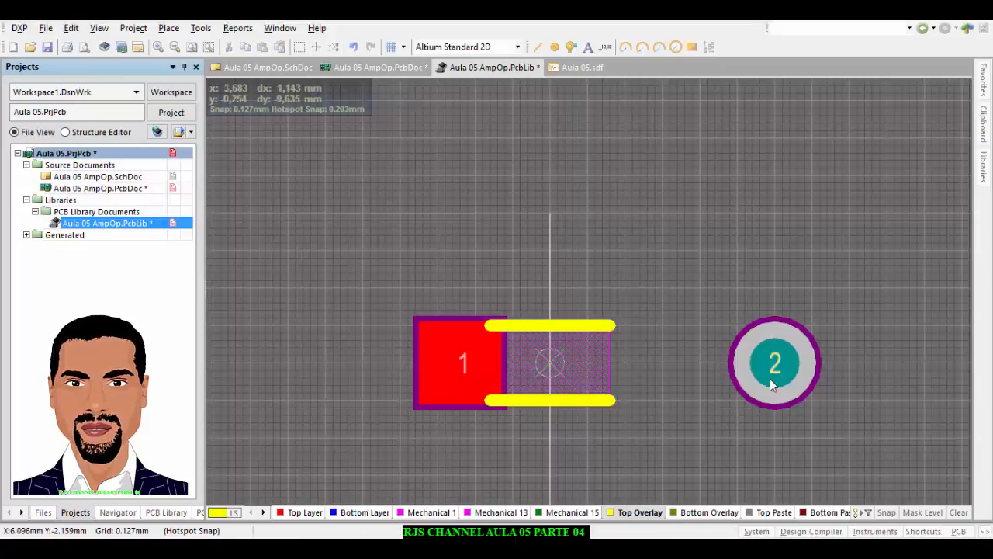
- Delete the round through-hole pad 2 from the footprint
double_click(770, 378)
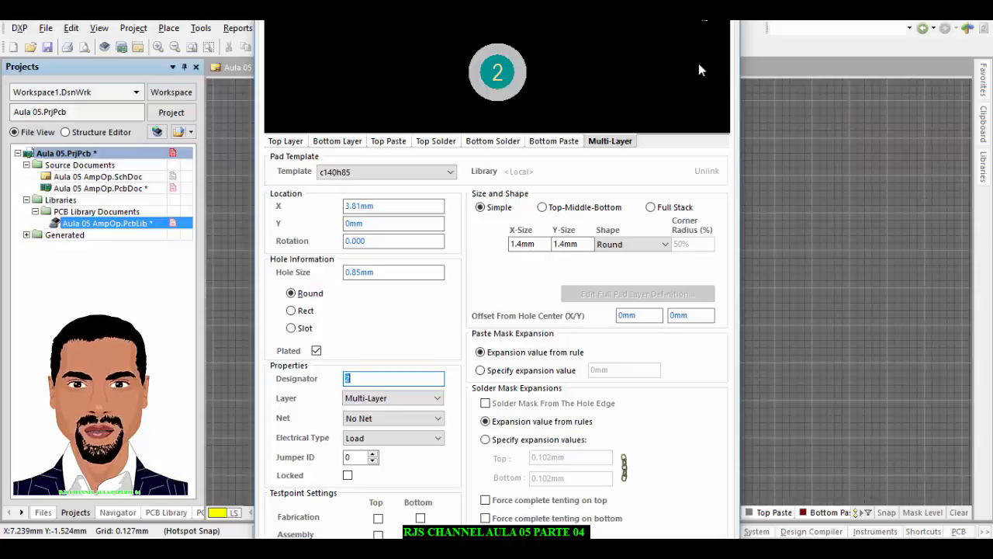
key(Return)
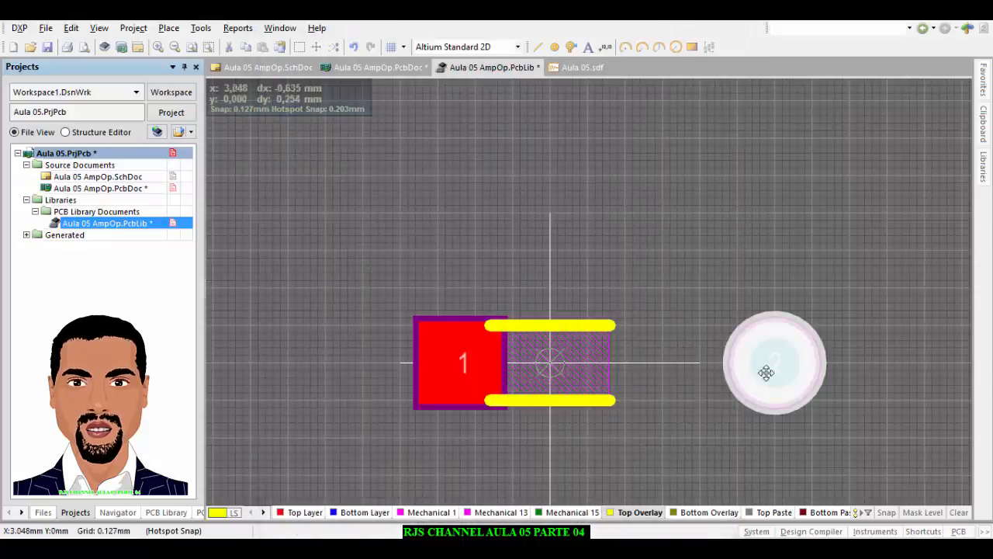
key(Delete)
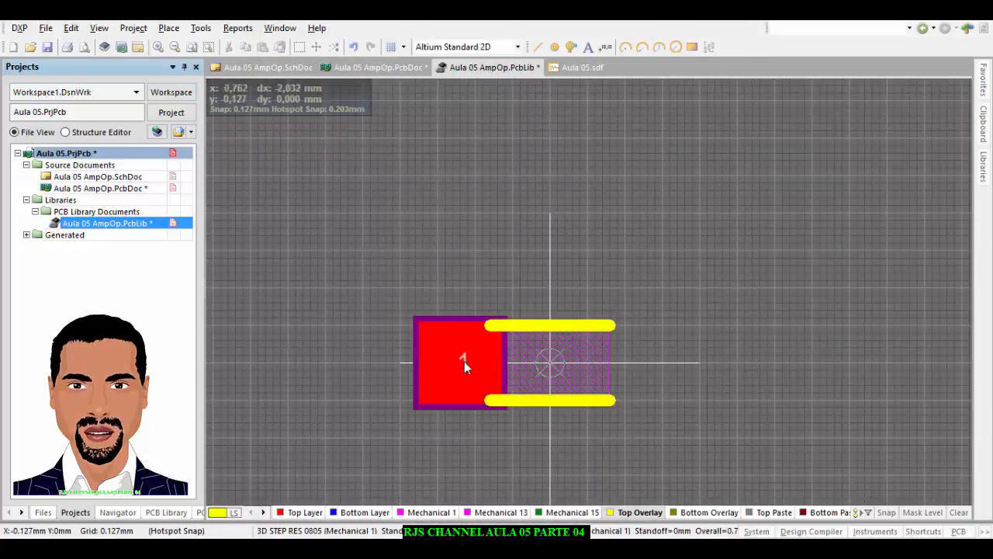
- Copy pad 1 by its centre and paste the copy on the other side of the resistor body at X 1.524 mm, Y 0 mm
click(459, 361)
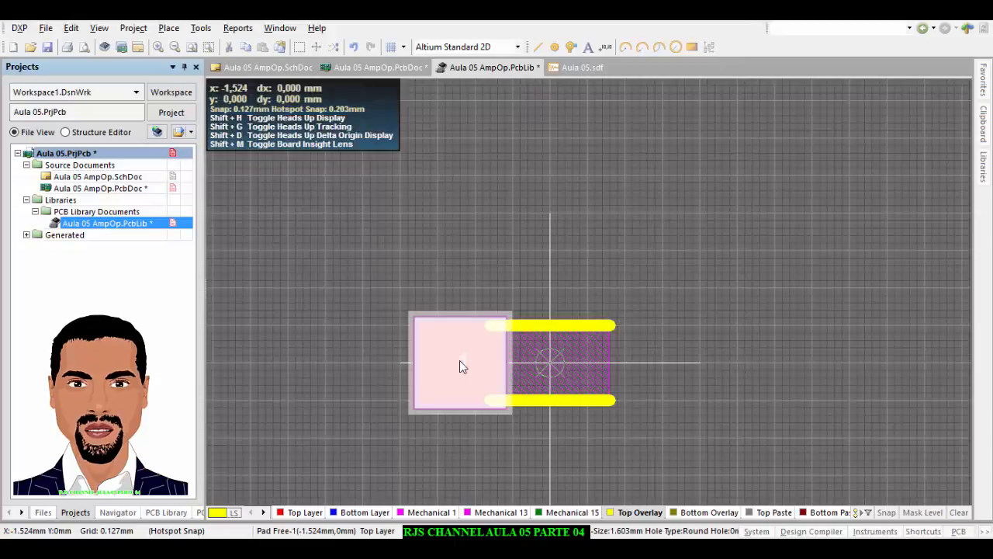
key(ctrl+c)
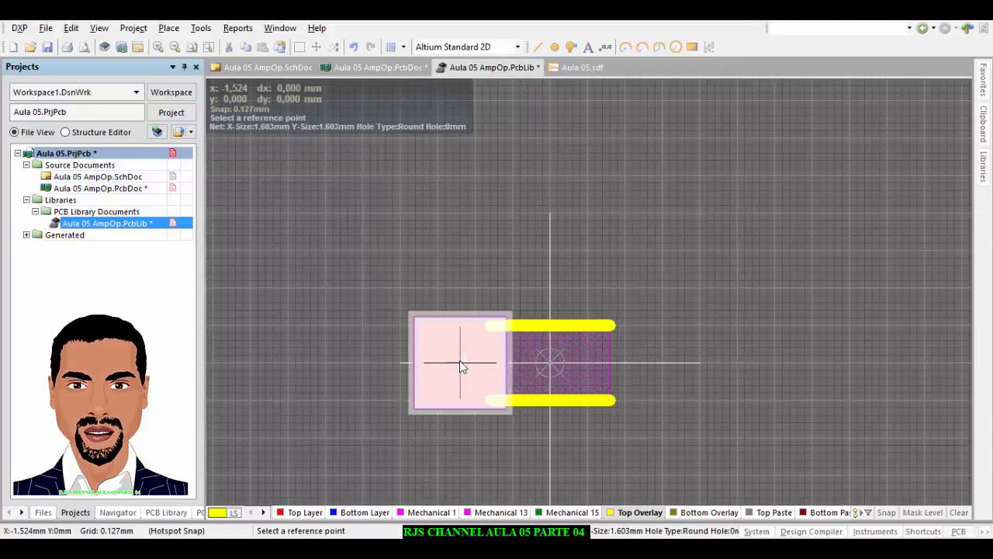
click(460, 361)
click(505, 274)
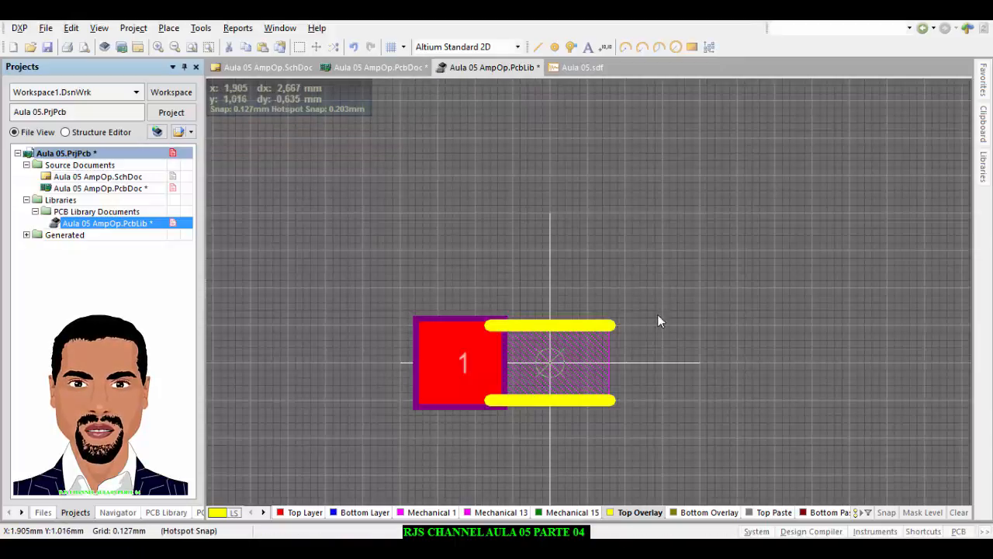
key(ctrl+v)
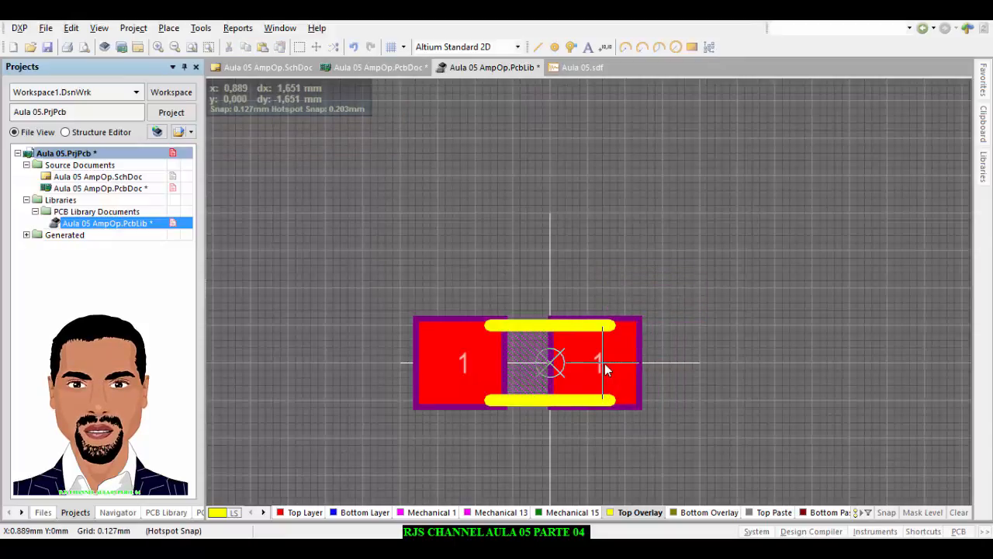
key(Right)
key(Right)
key(Right)
key(Right)
key(Right)
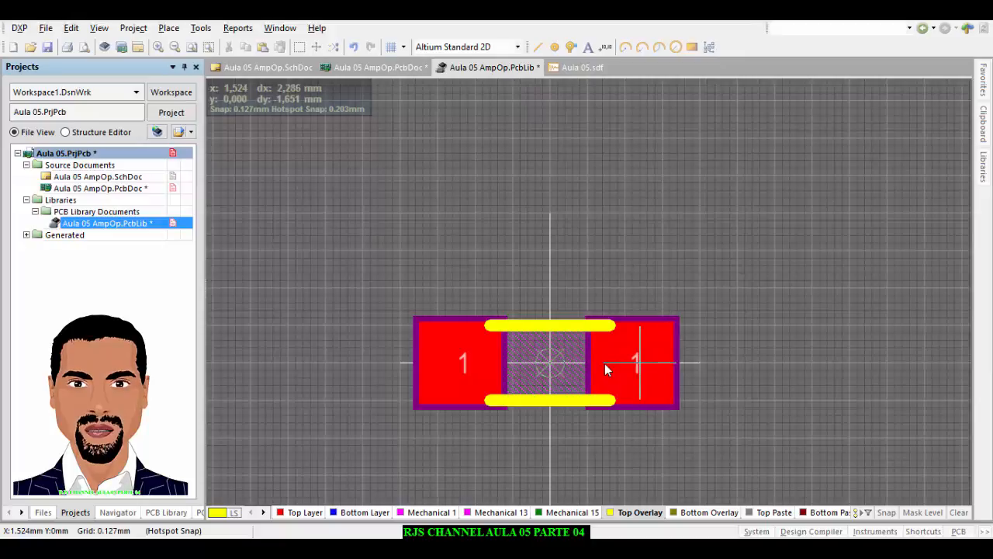
- Set the pasted pad's designator to 2
key(Tab)
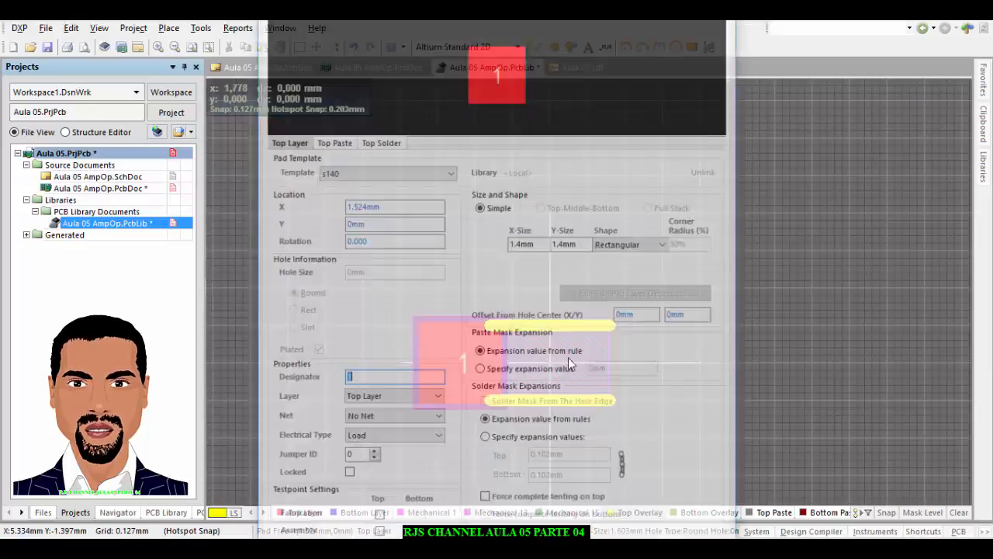
text(2)
key(Return)
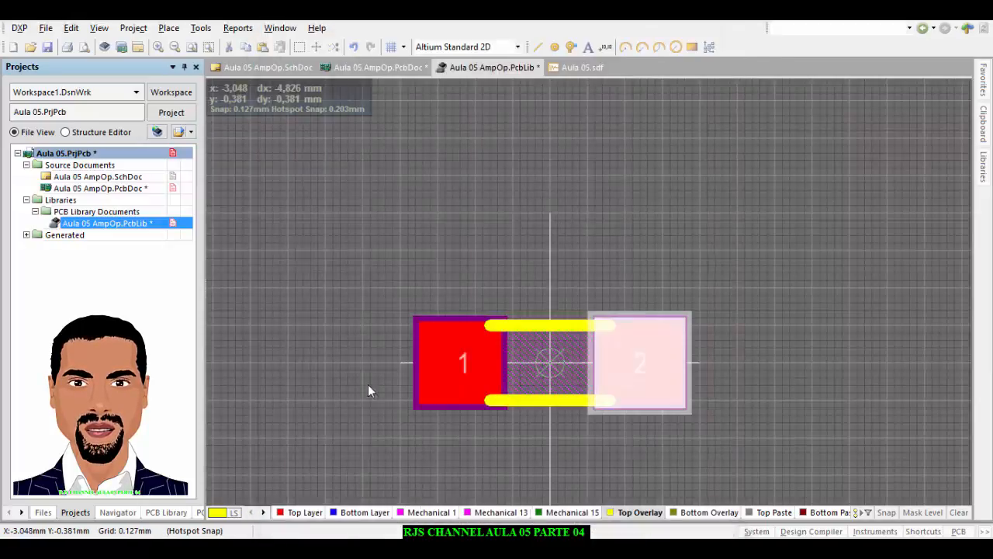
key(Return)
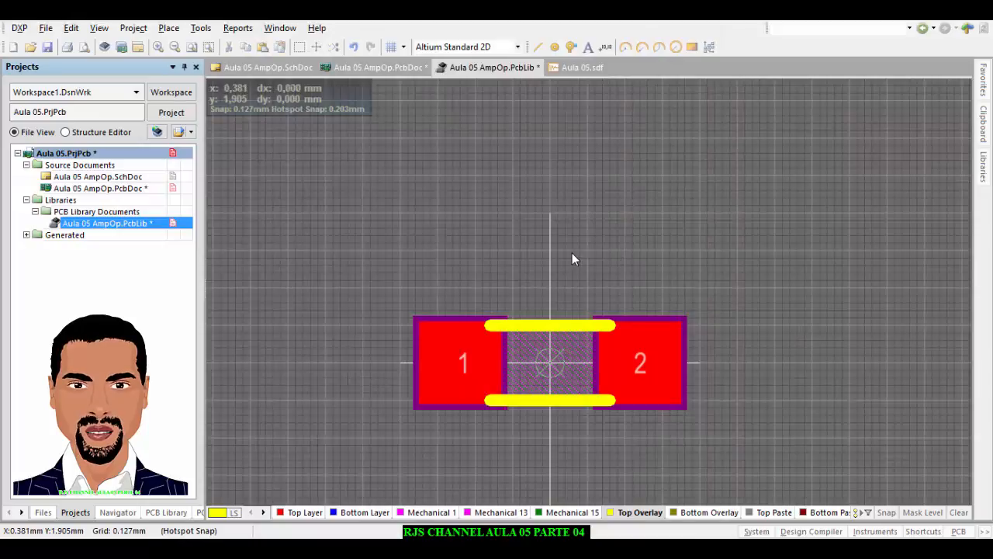
- Check the pad spacing in 3D, return to 2D, and move both pads inward symmetrically so they overlap the resistor's terminals
key(3)
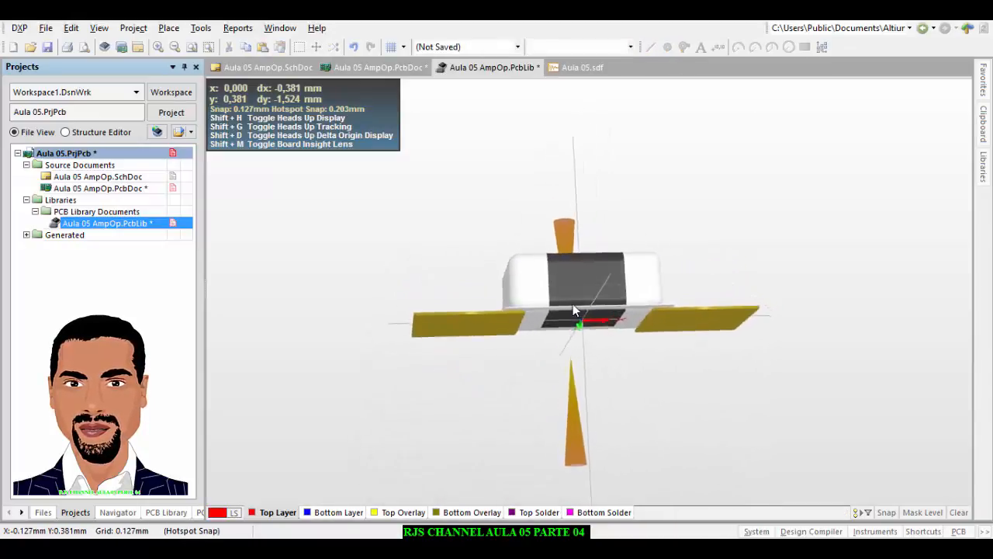
shift+right_drag(573, 303, 575, 309)
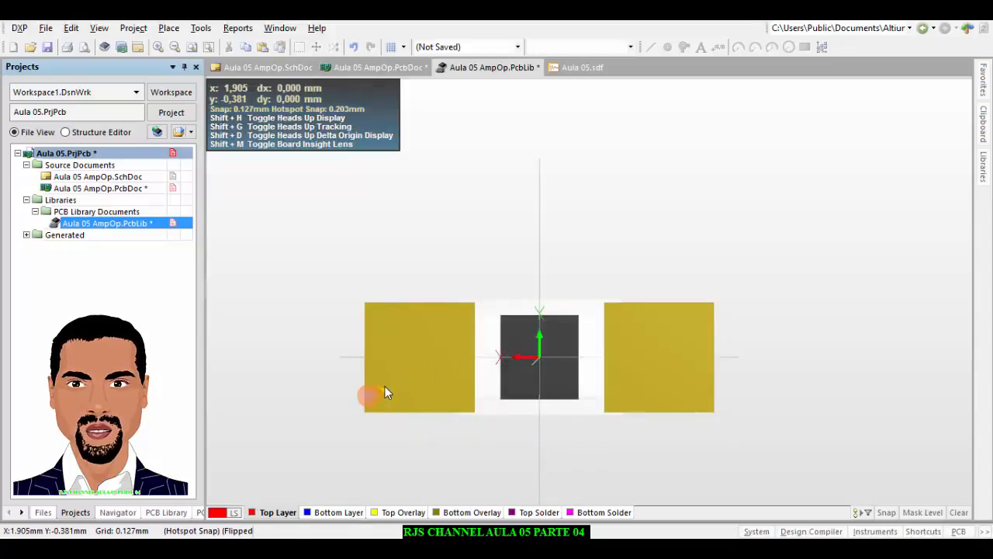
key(2)
click(465, 360)
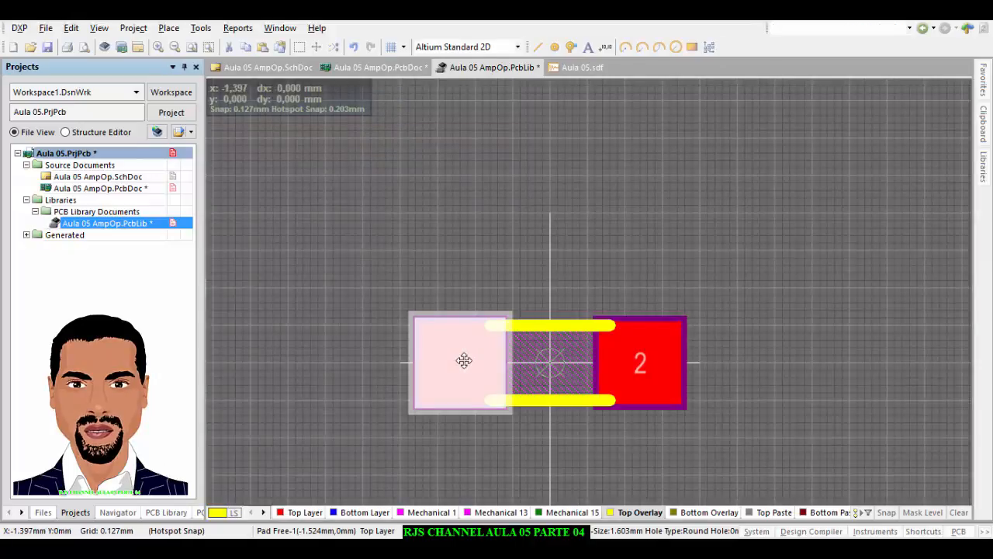
double_click(464, 360)
drag(464, 360, 478, 361)
drag(649, 365, 625, 364)
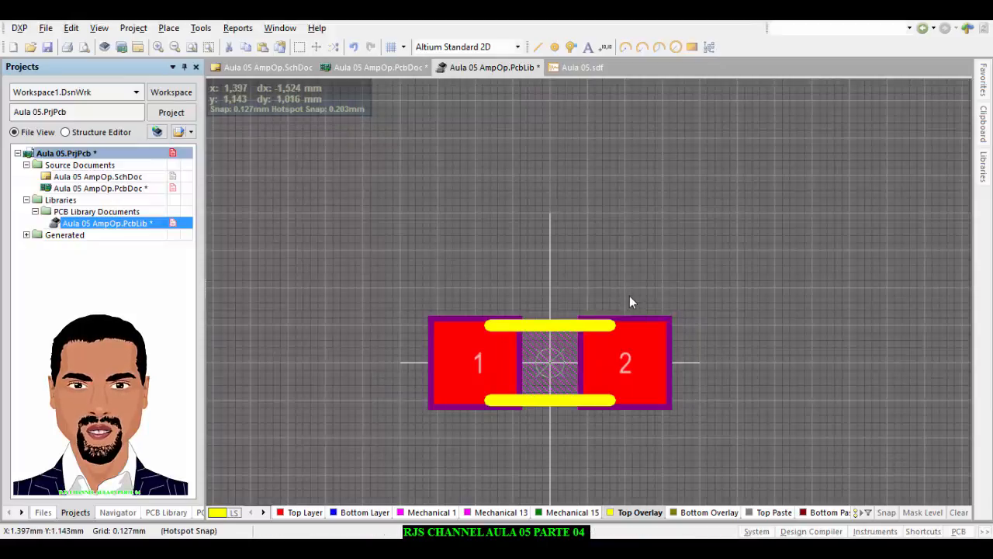
- Show the footprint in 3D, apply the Altium 3D Lt Green view configuration, and inspect the resistor on its pads
key(3)
shift+right_drag(611, 329, 612, 337)
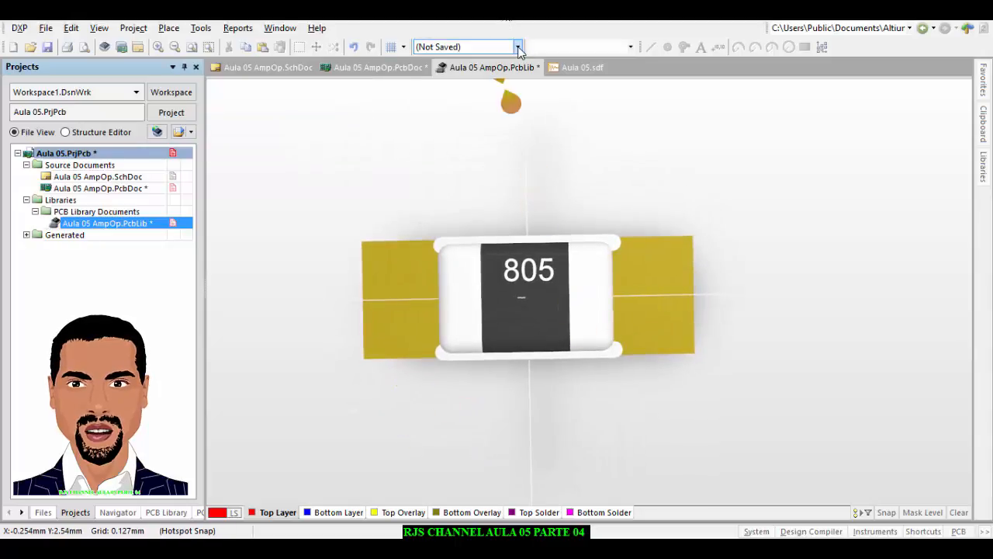
click(518, 48)
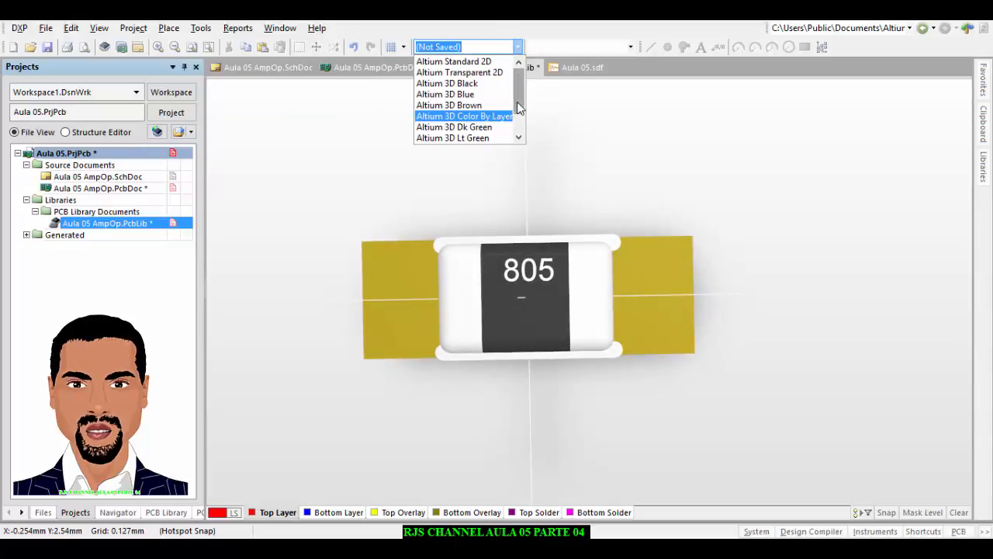
click(504, 138)
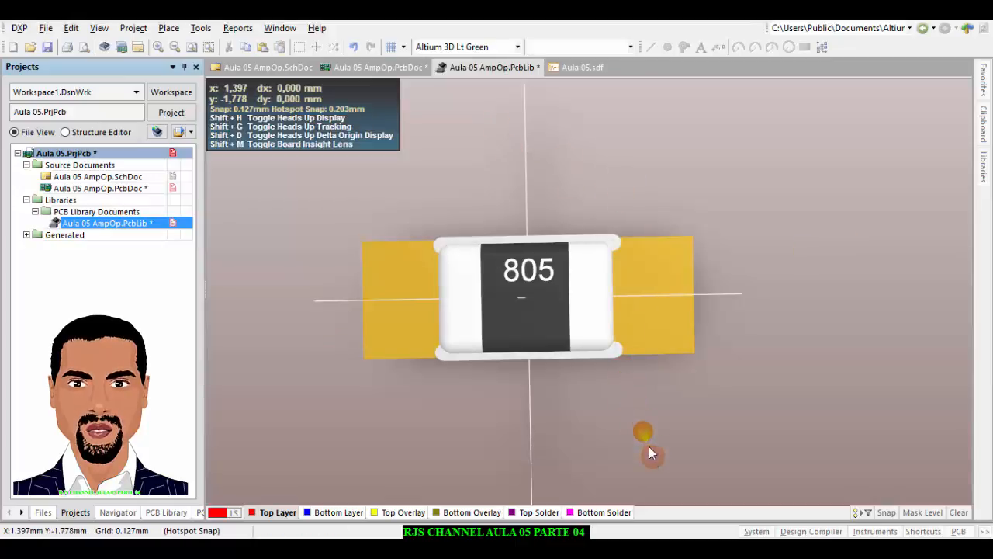
shift+right_drag(649, 446, 649, 446)
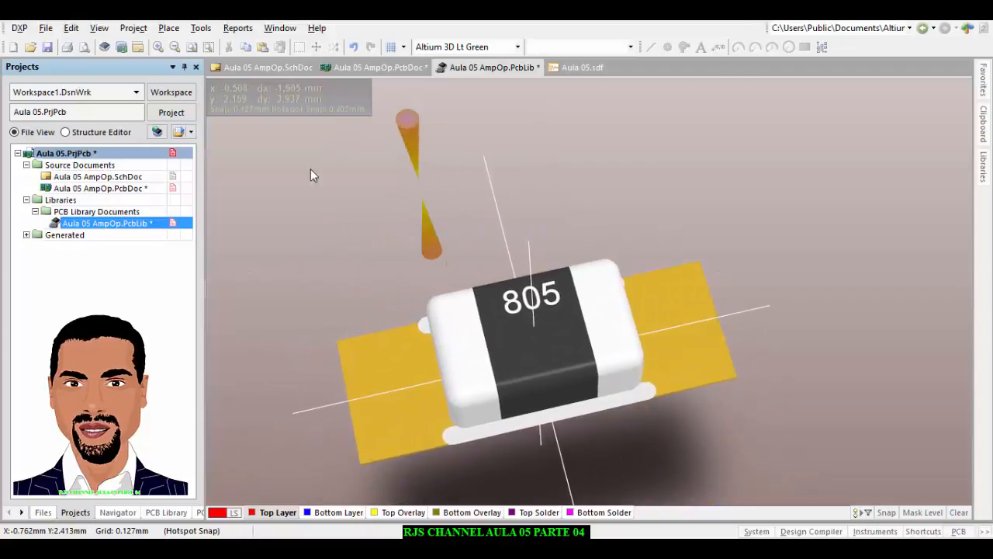
- Update the PCB with the current footprint, keeping all text, layer and pad mask attributes included
click(201, 28)
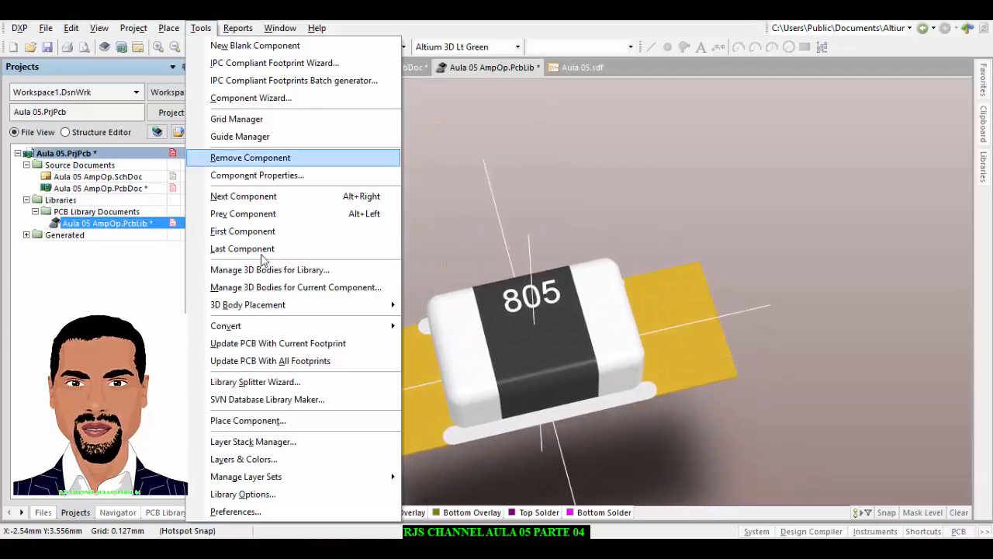
click(295, 349)
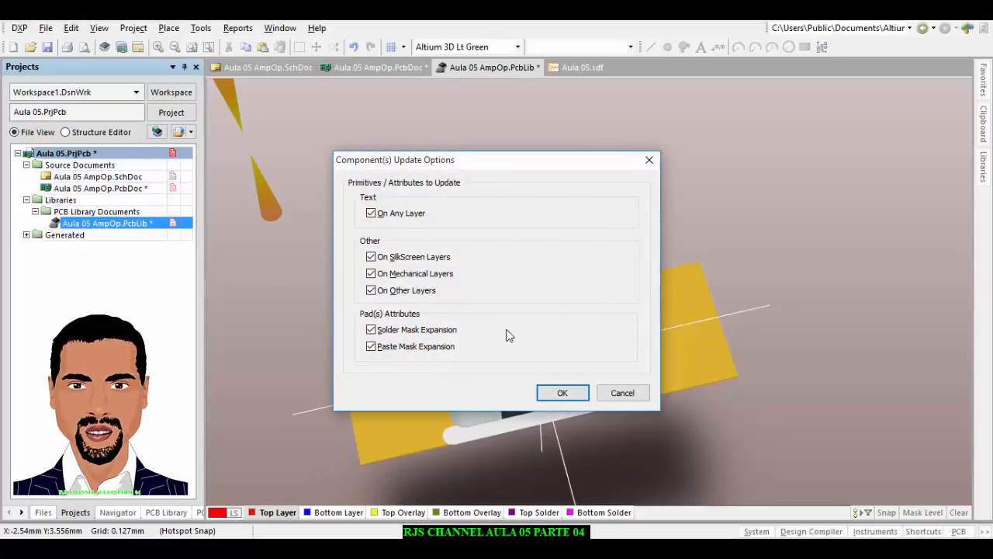
click(562, 392)
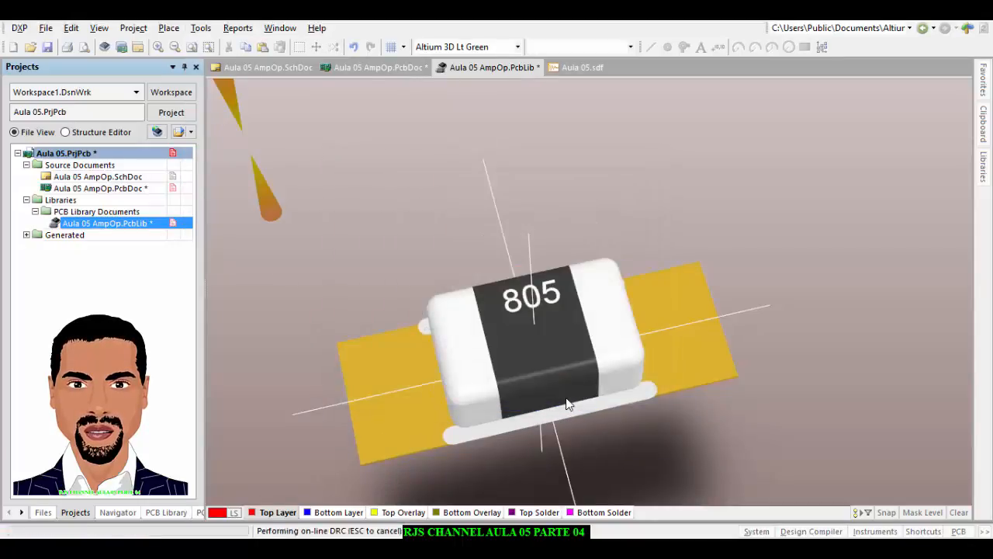
- Open Aula 05 AmpOp.PcbDoc and examine the updated resistor footprints on the board in 2D and 3D
click(388, 68)
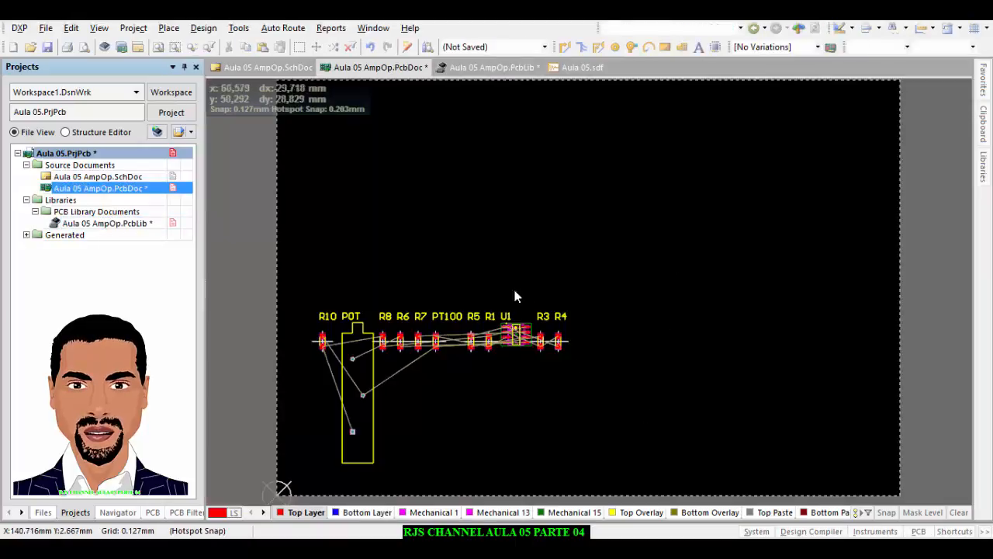
ctrl+scroll(458, 343, up, 5)
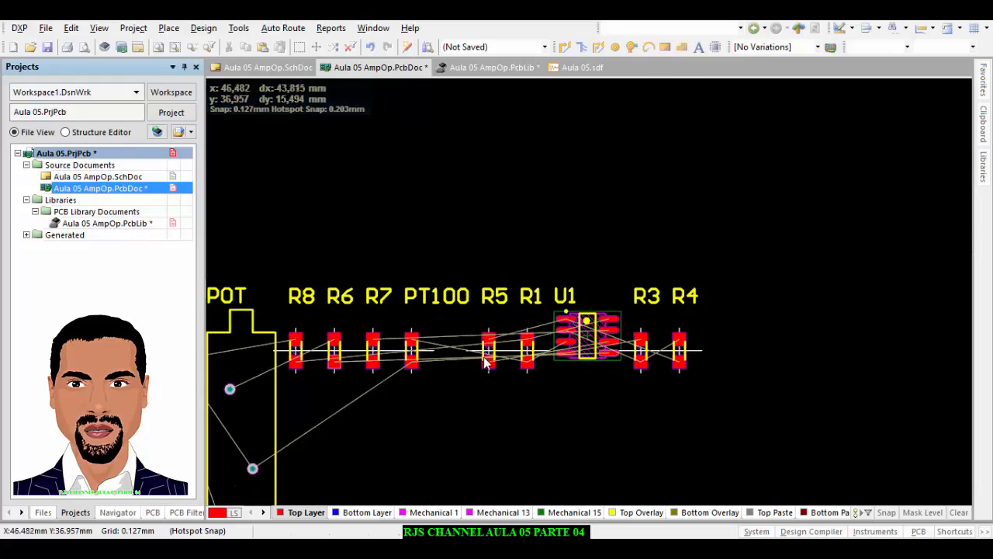
right_drag(569, 371, 595, 385)
ctrl+scroll(568, 370, up, 5)
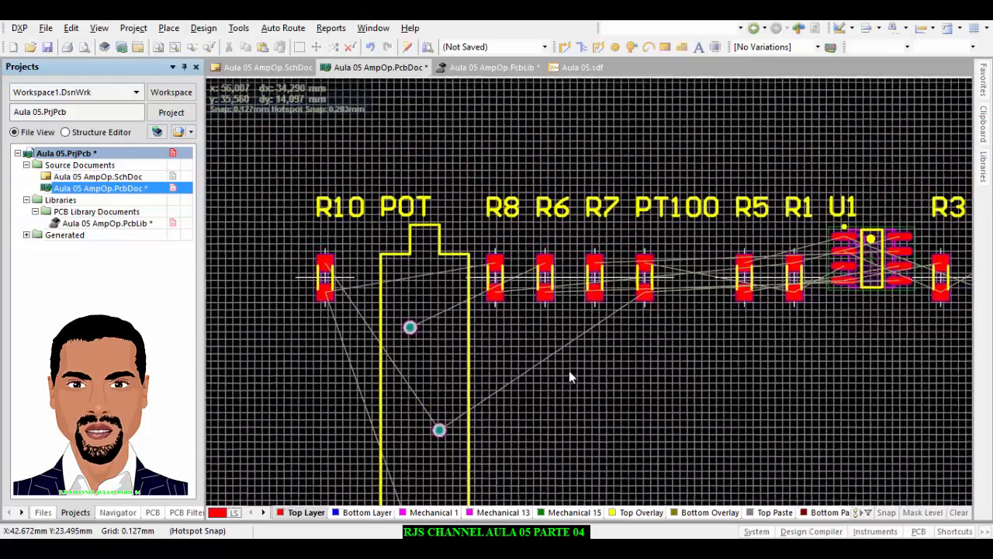
ctrl+scroll(569, 371, down, 8)
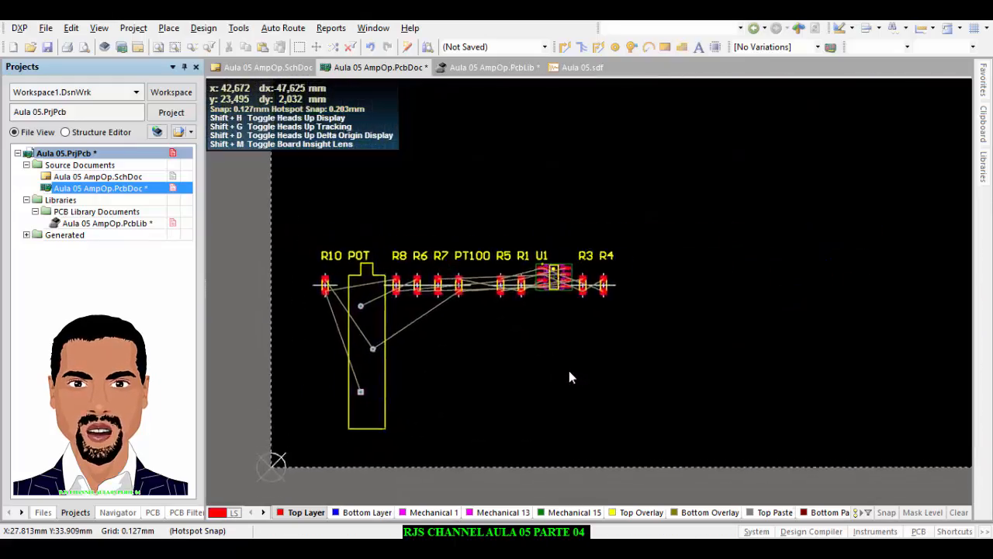
key(3)
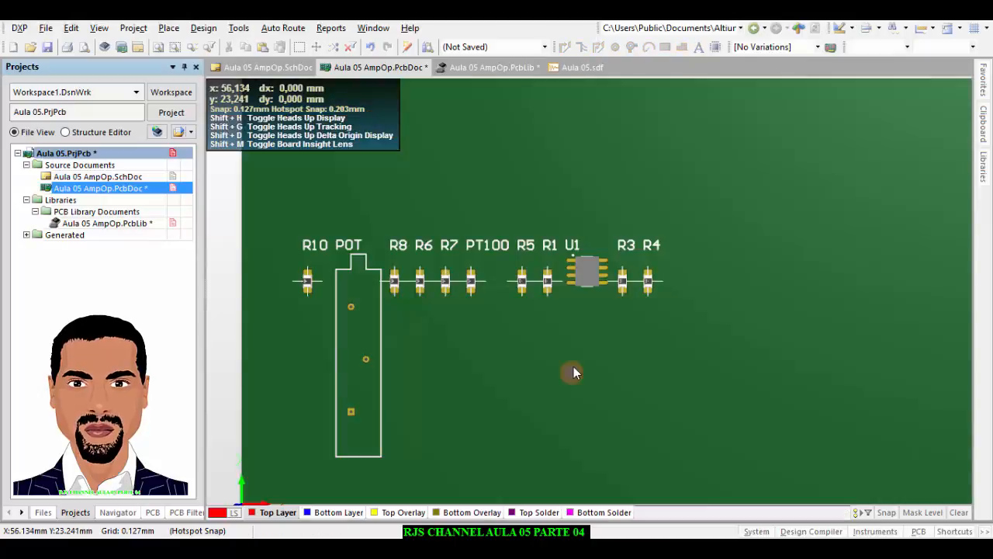